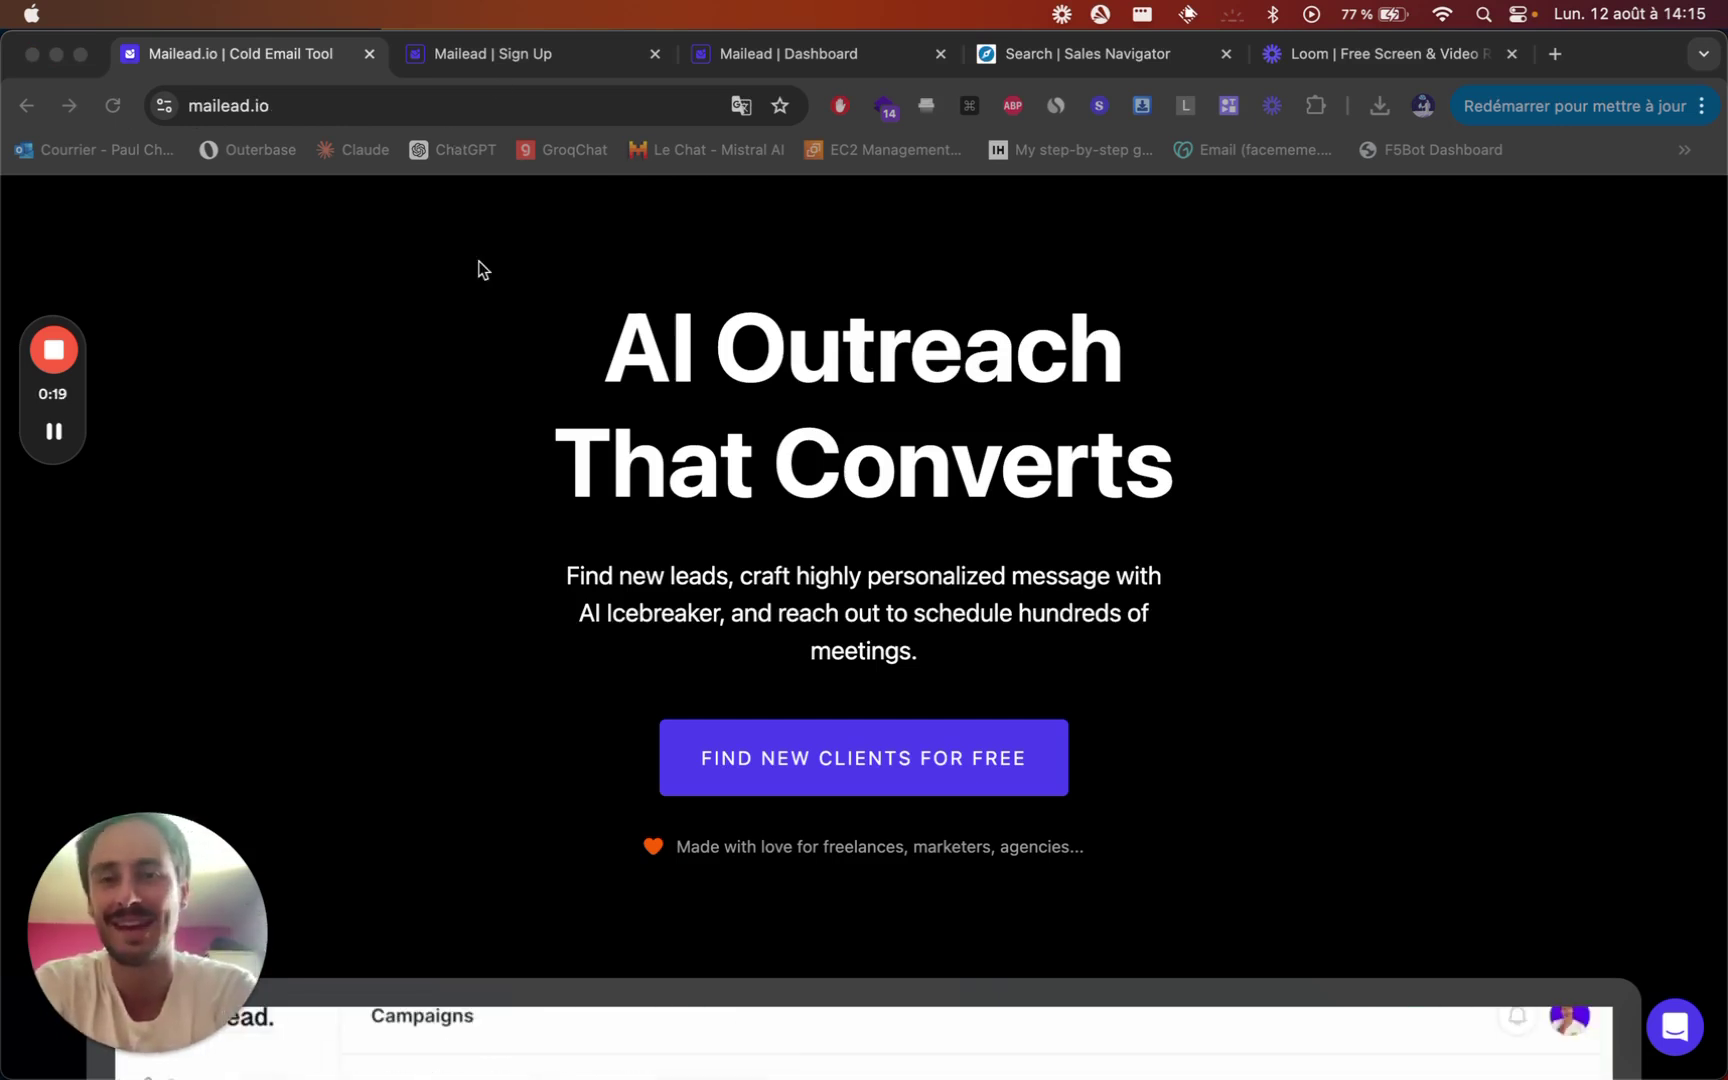
From the Mailead dashboard, open the 'Find new leads' Sales Navigator Extraction form titled 'test'.
left_click(873, 760)
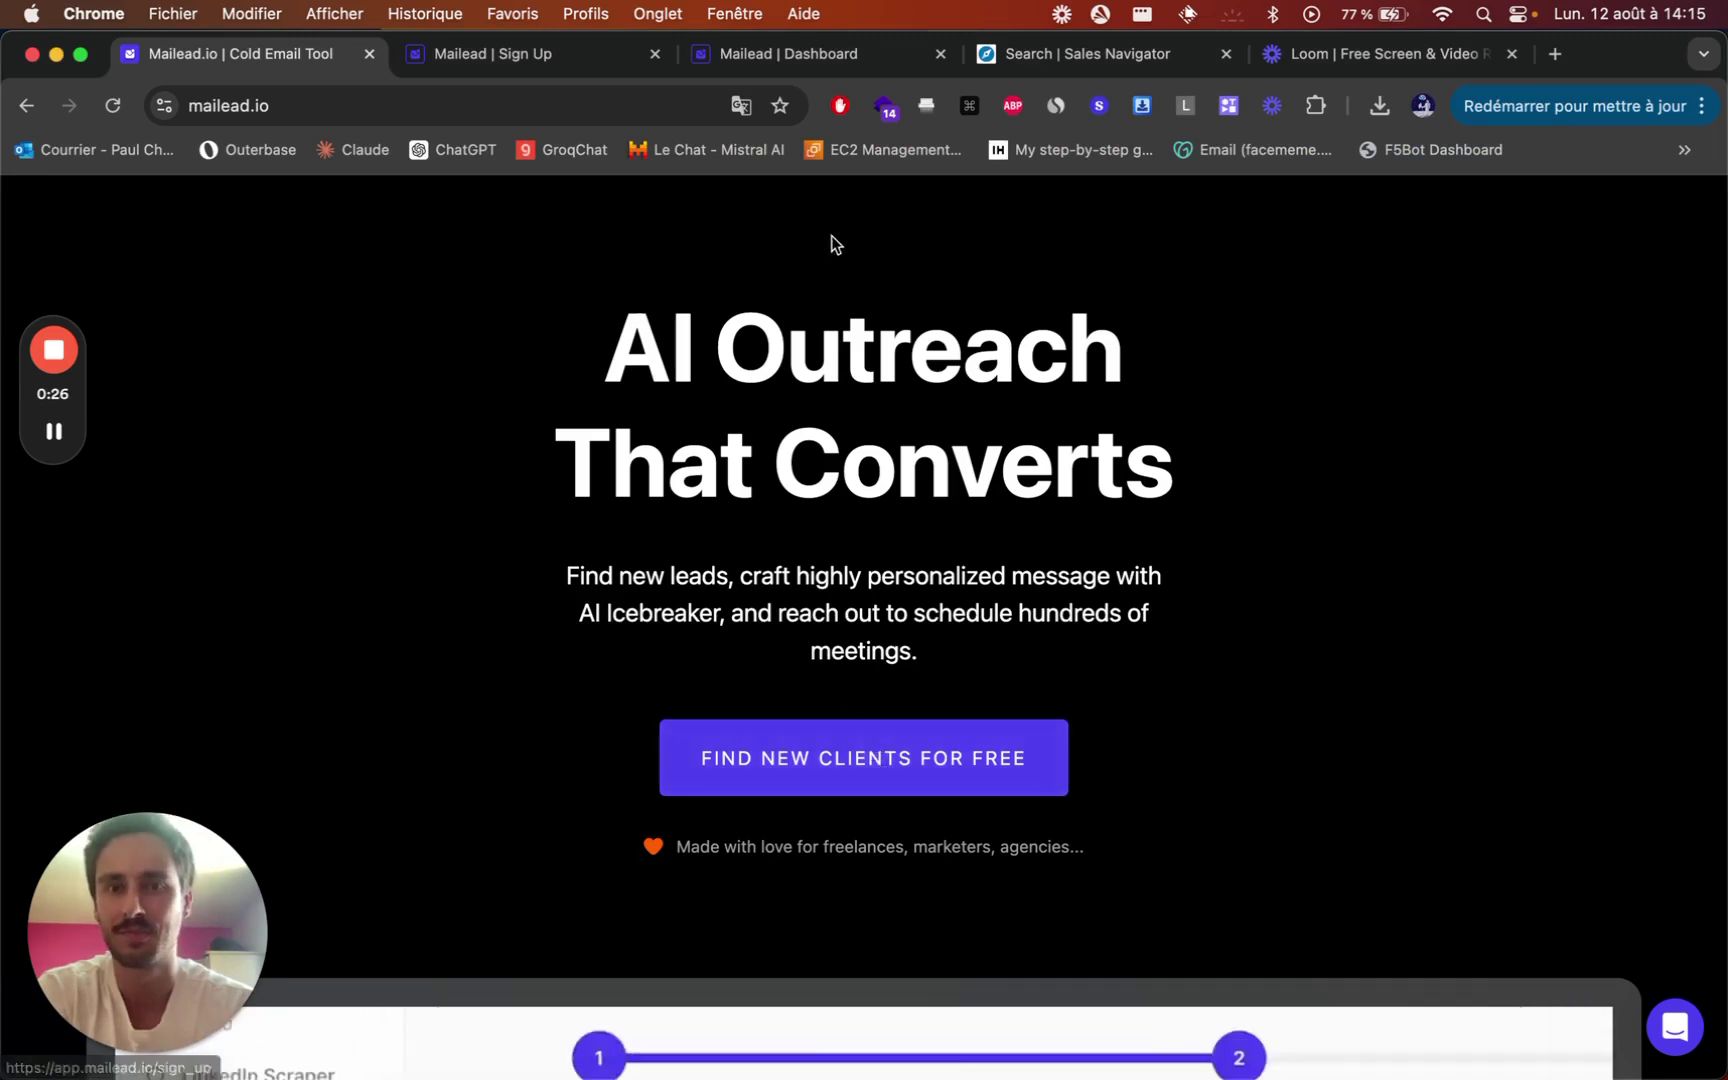
mouse_move(44, 404)
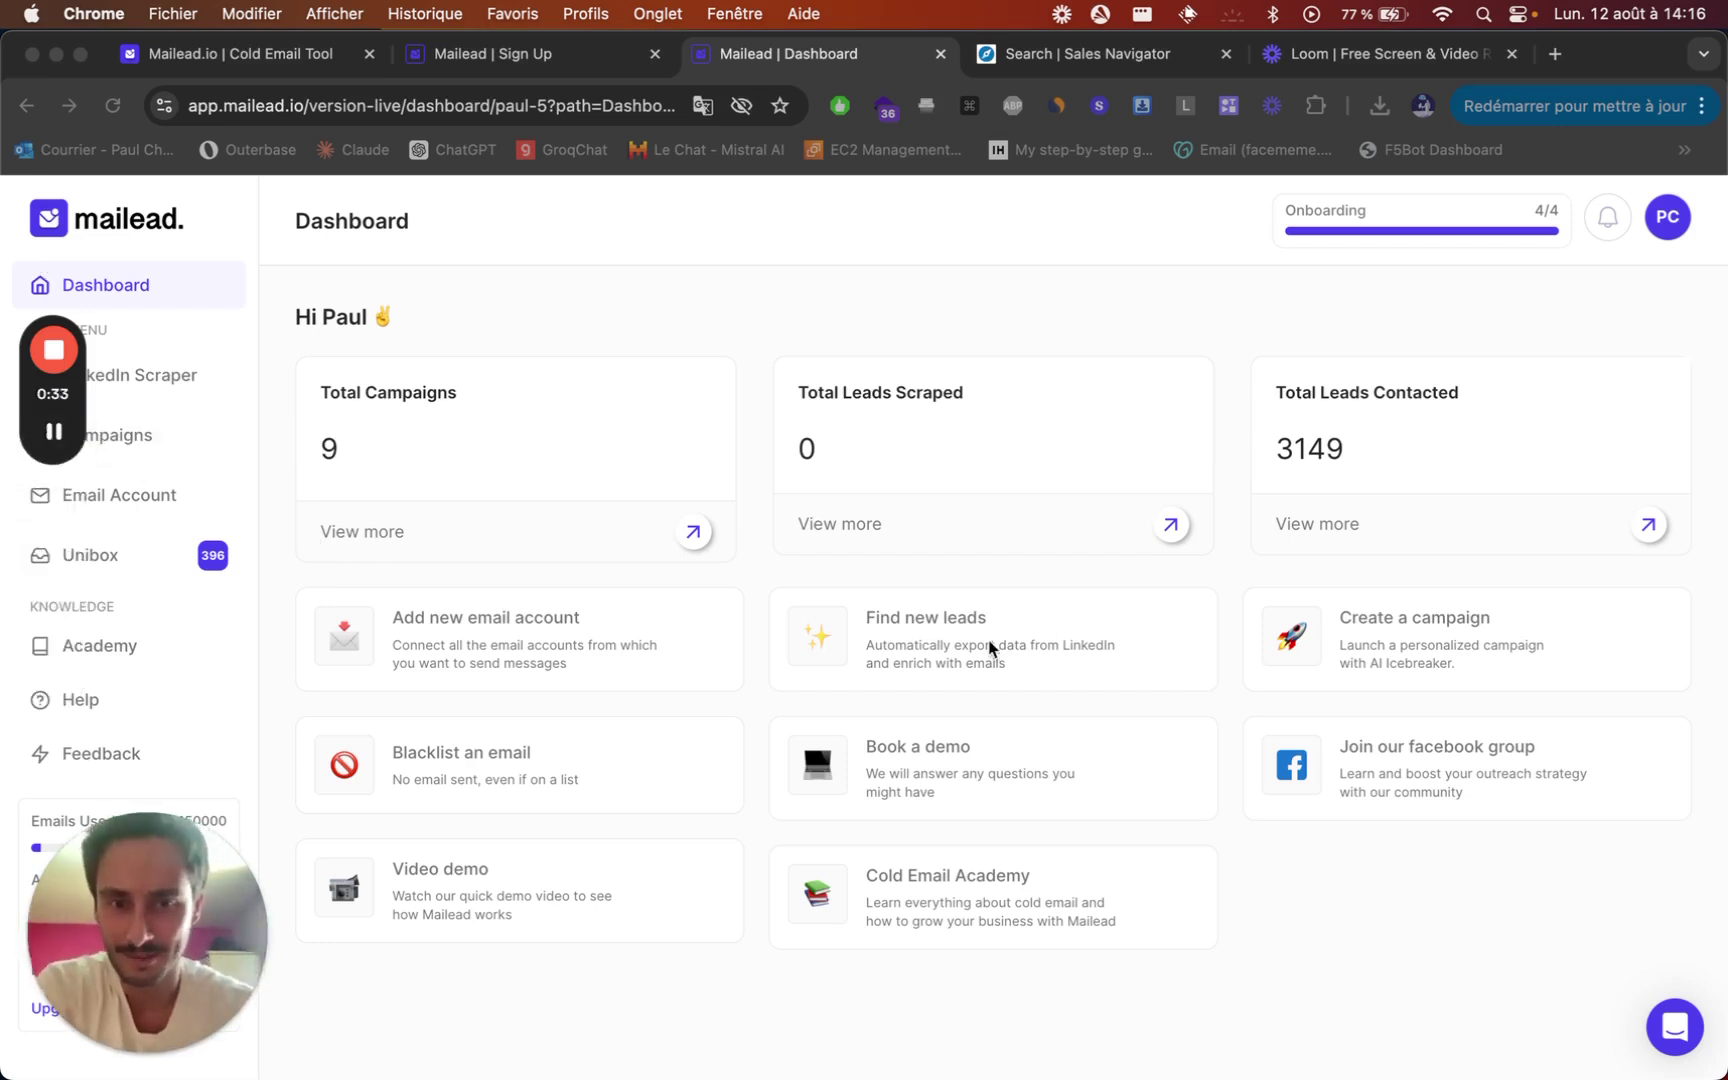
left_click(931, 624)
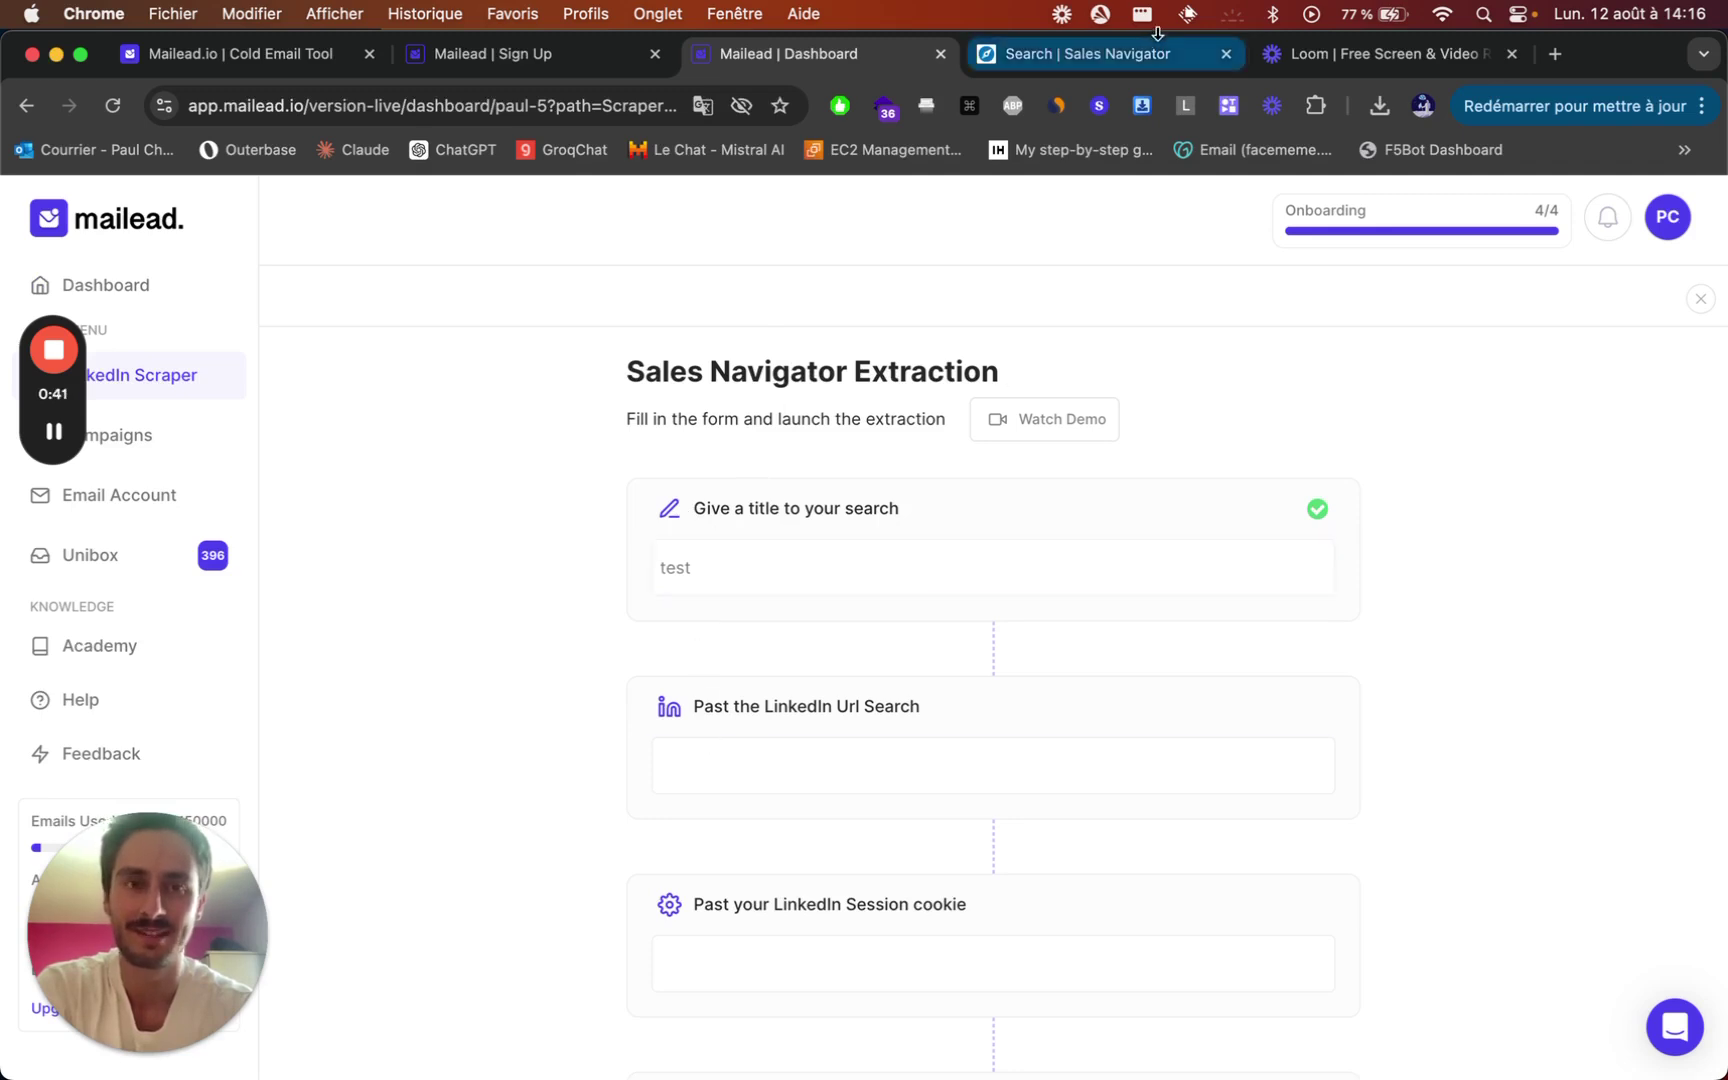
Close DevTools, add the North America geography filter to the 'ceo' search, and select its URL.
left_click(1104, 54)
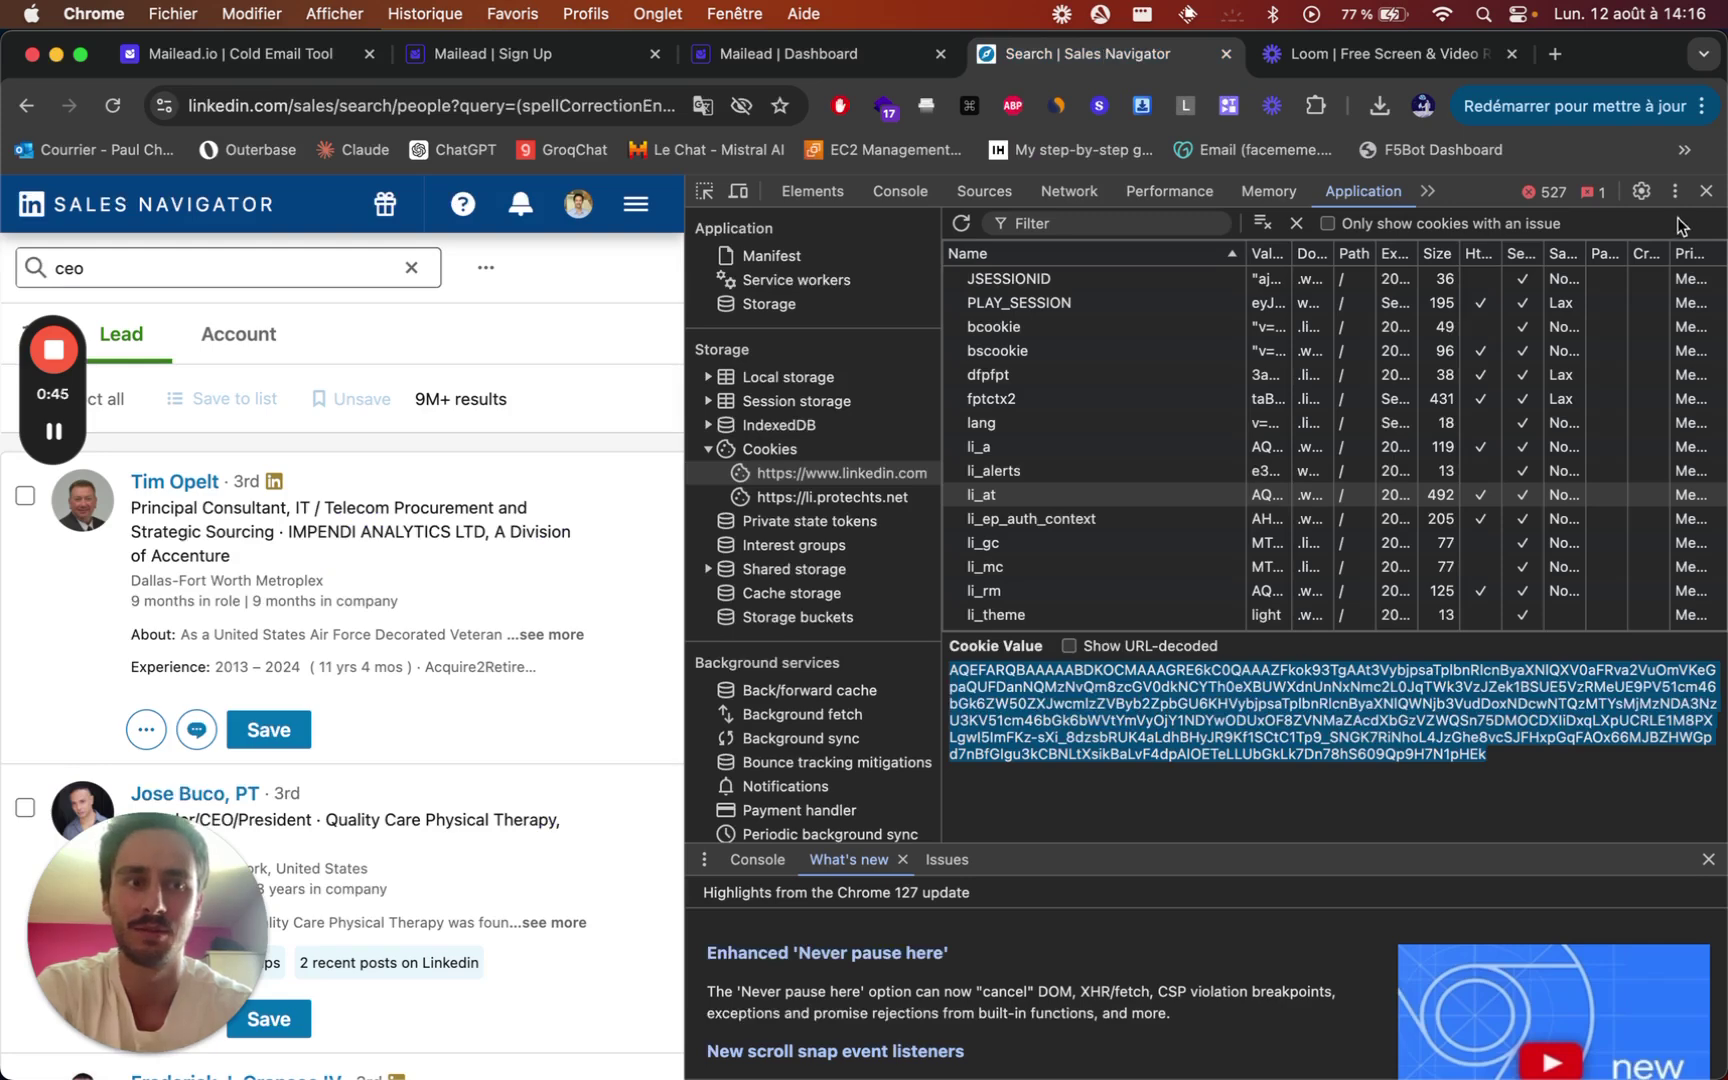
left_click(1706, 192)
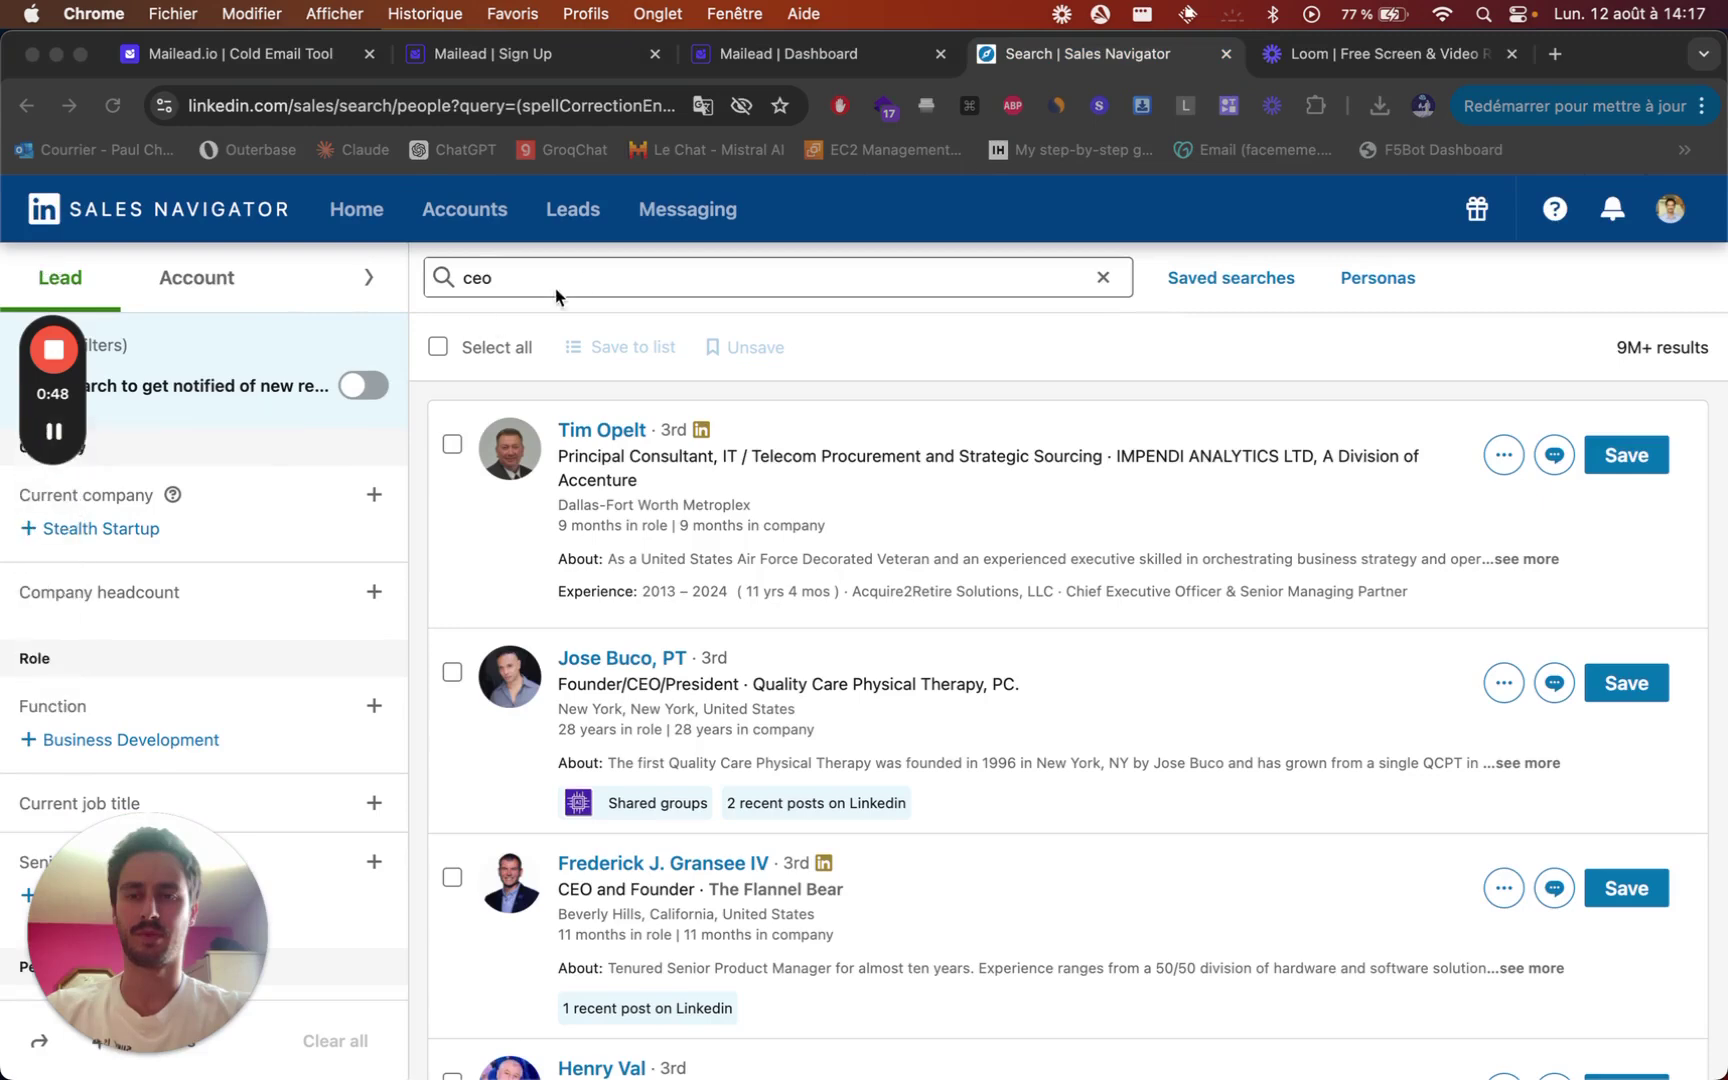
scroll(529, 578, "down", 2)
scroll(529, 586, "up", 2)
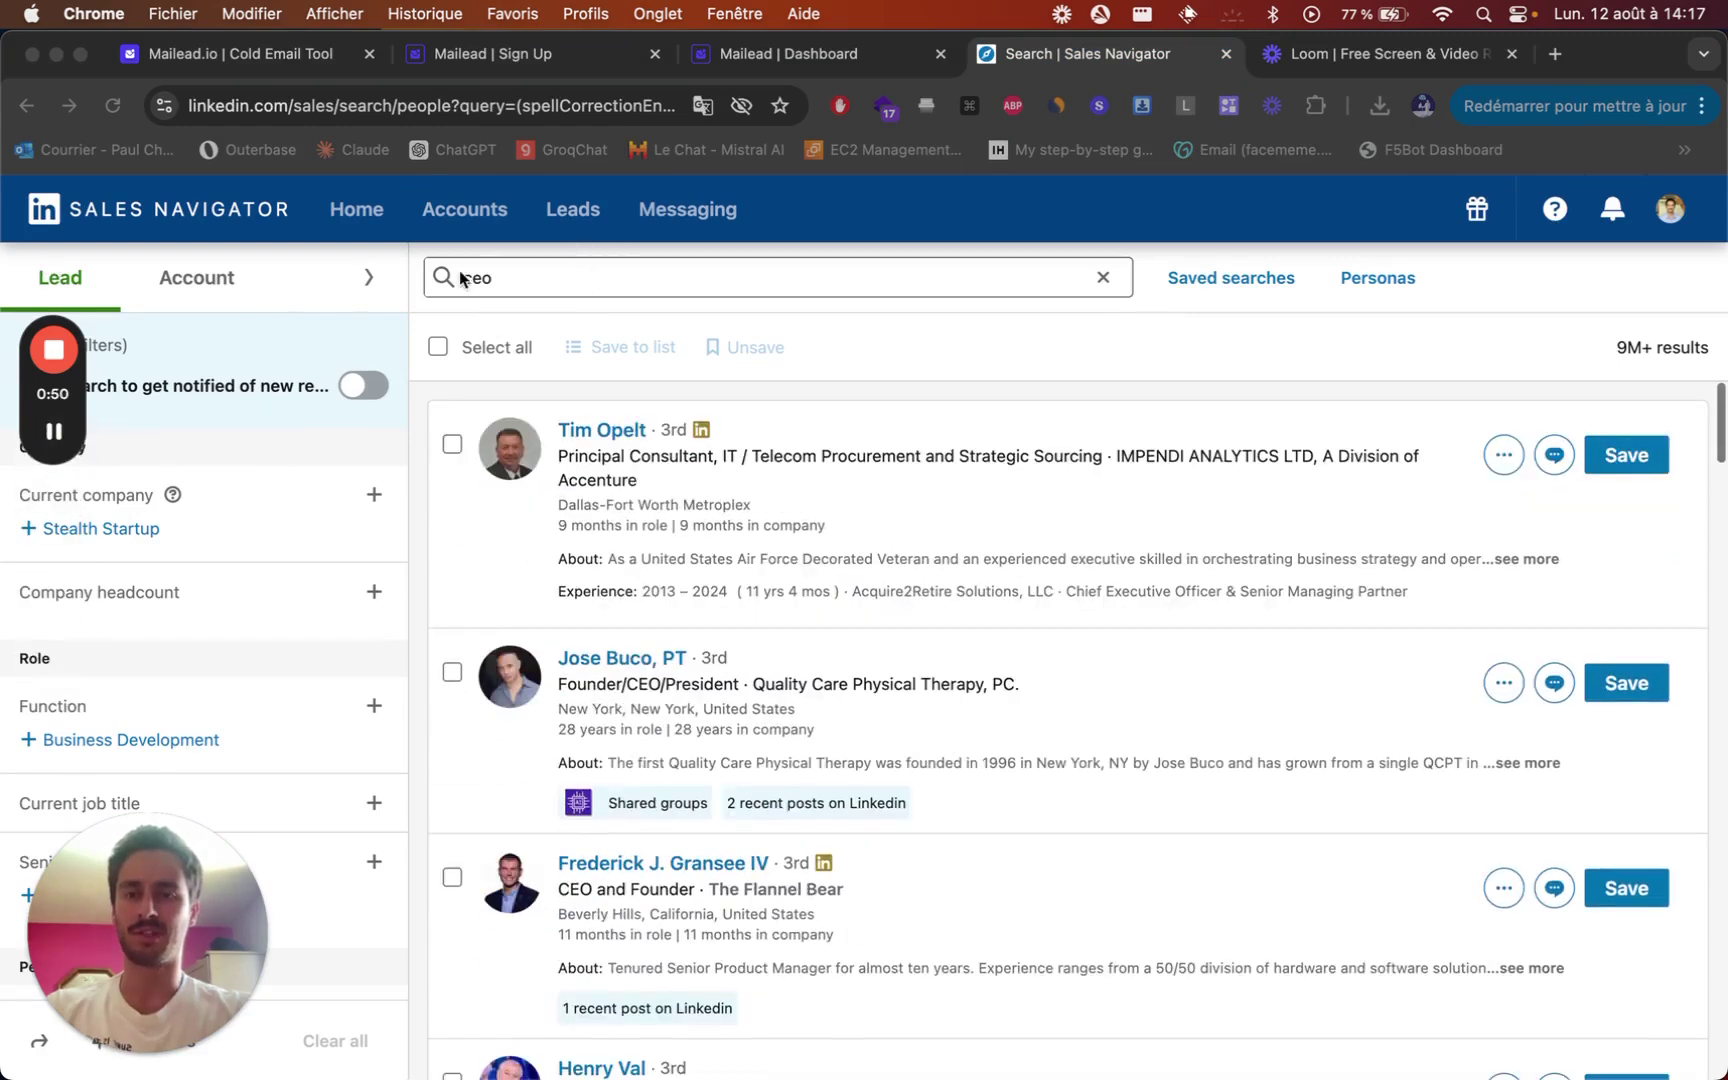
scroll(161, 644, "down", 3)
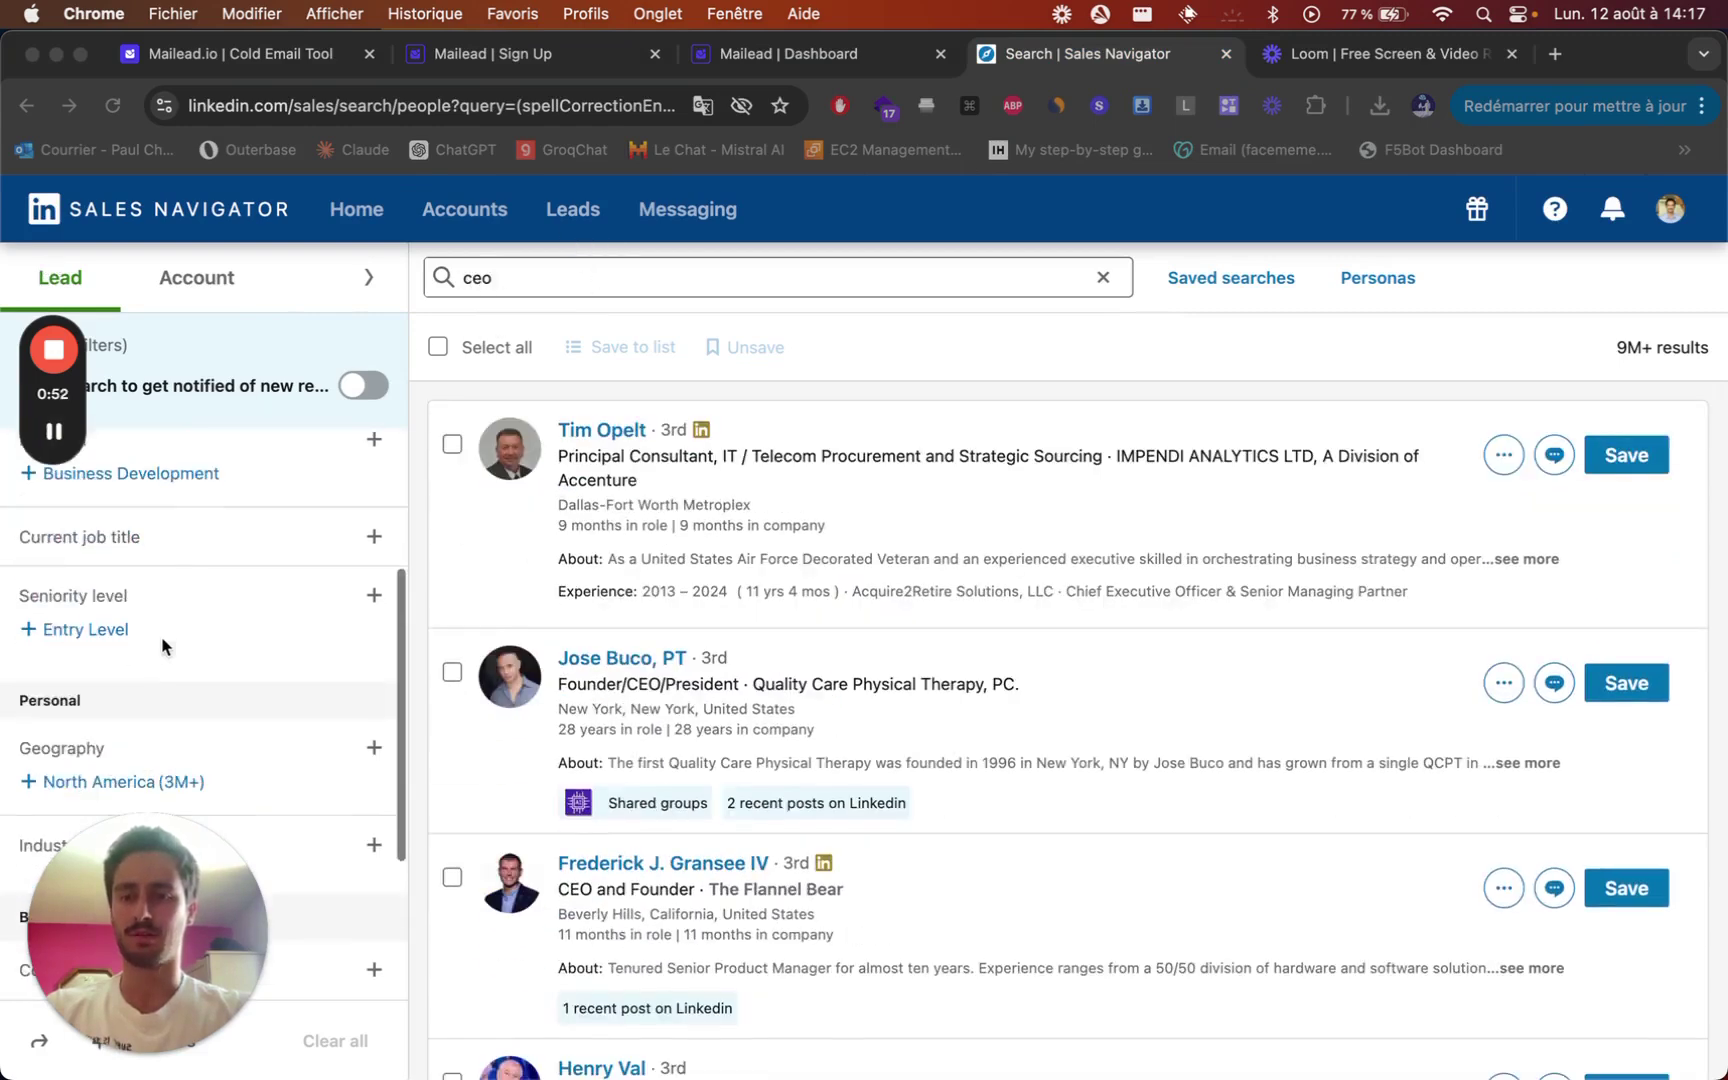
scroll(203, 478, "down", 4)
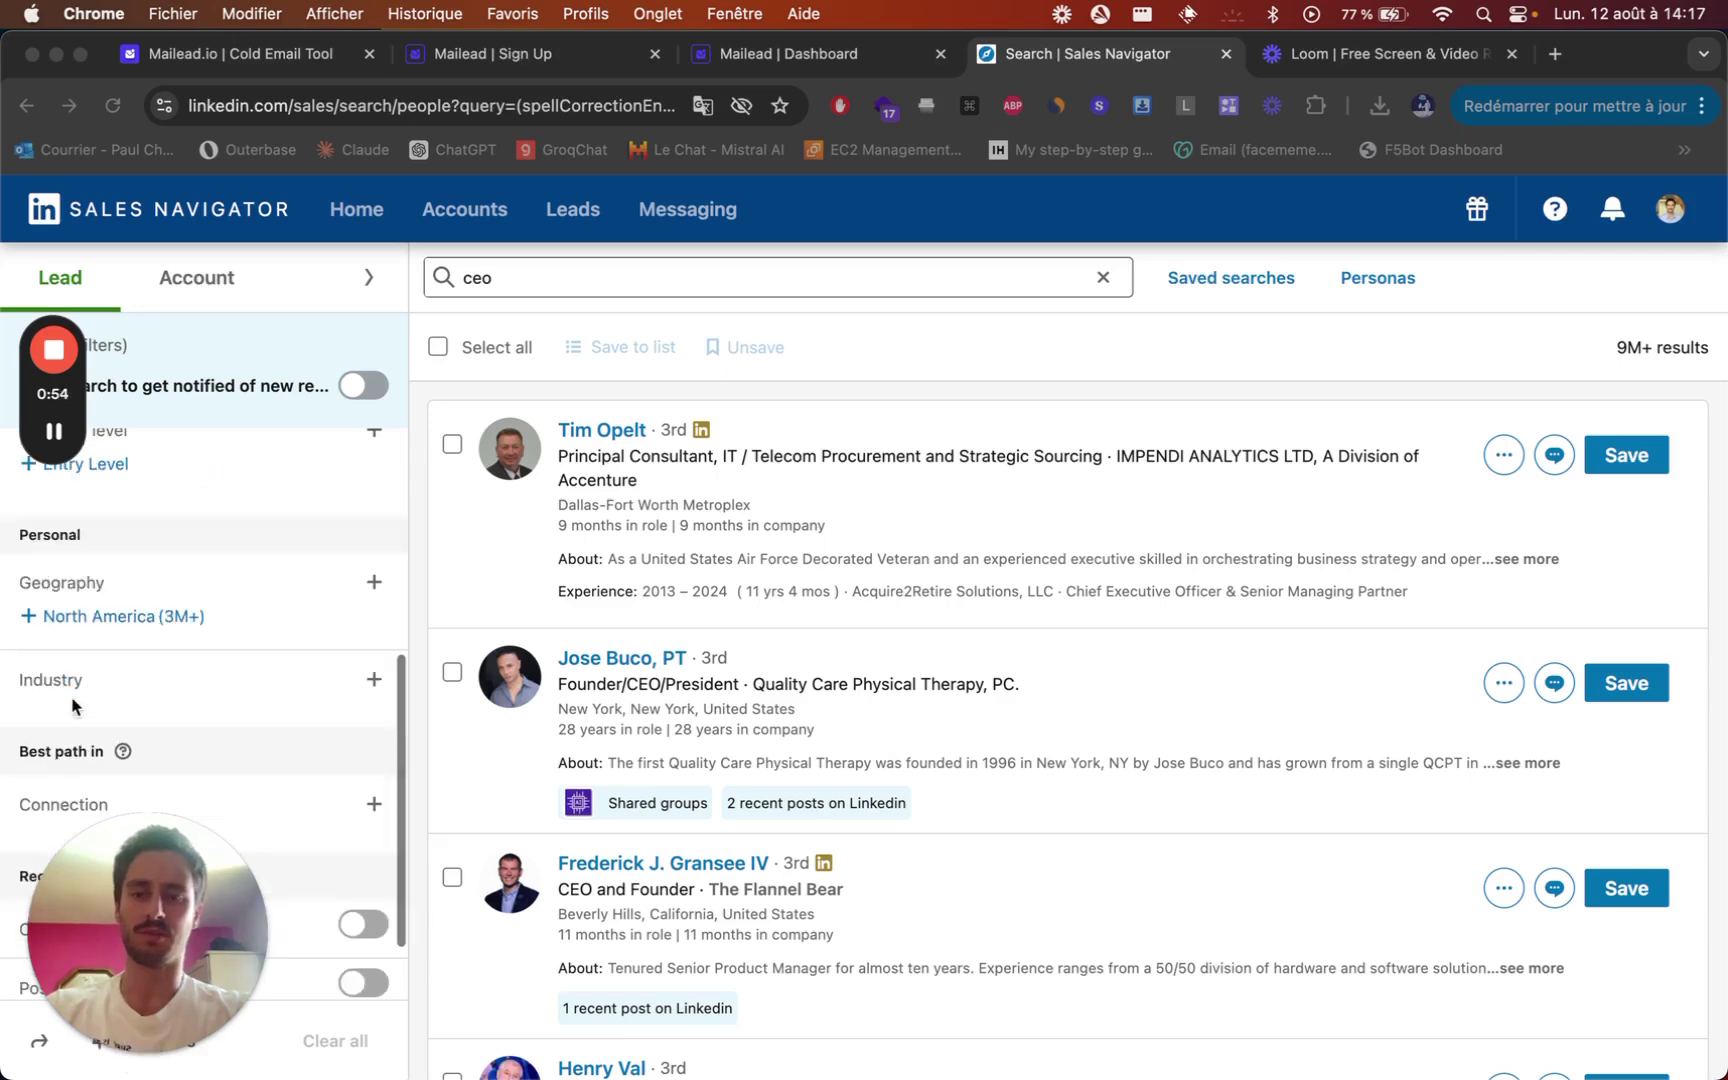
scroll(59, 628, "up", 1)
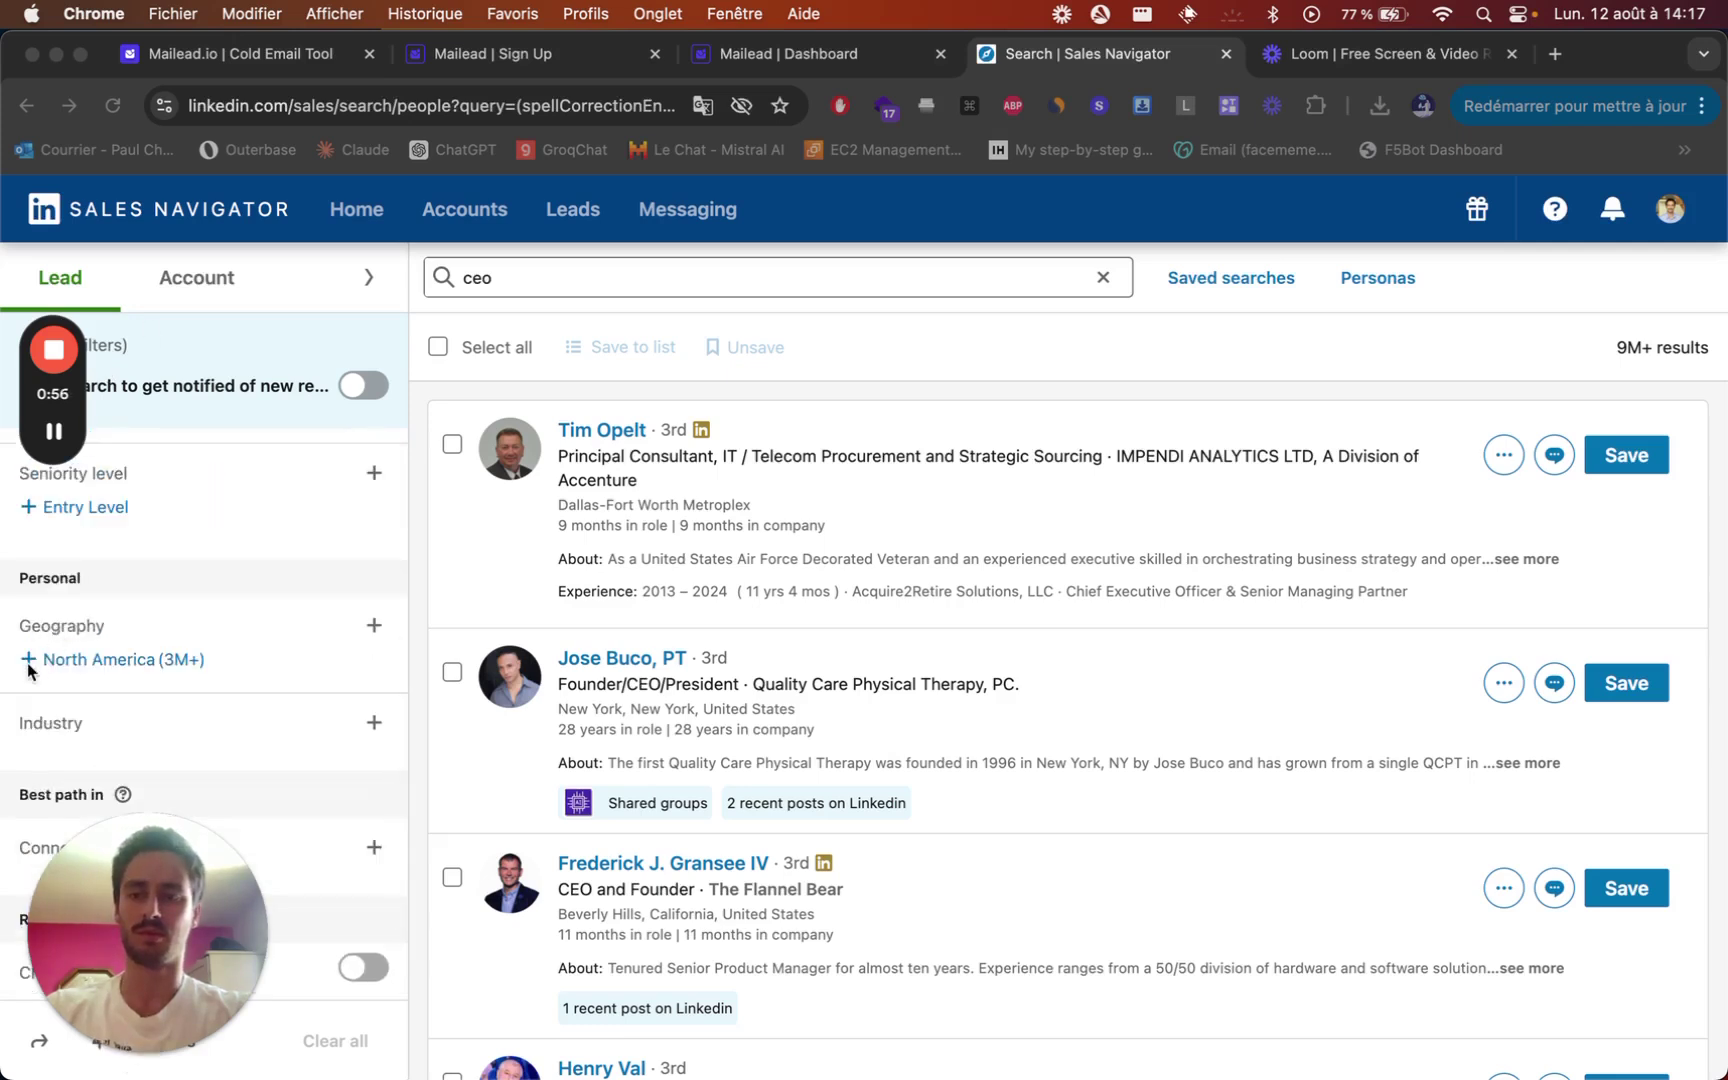
left_click(30, 662)
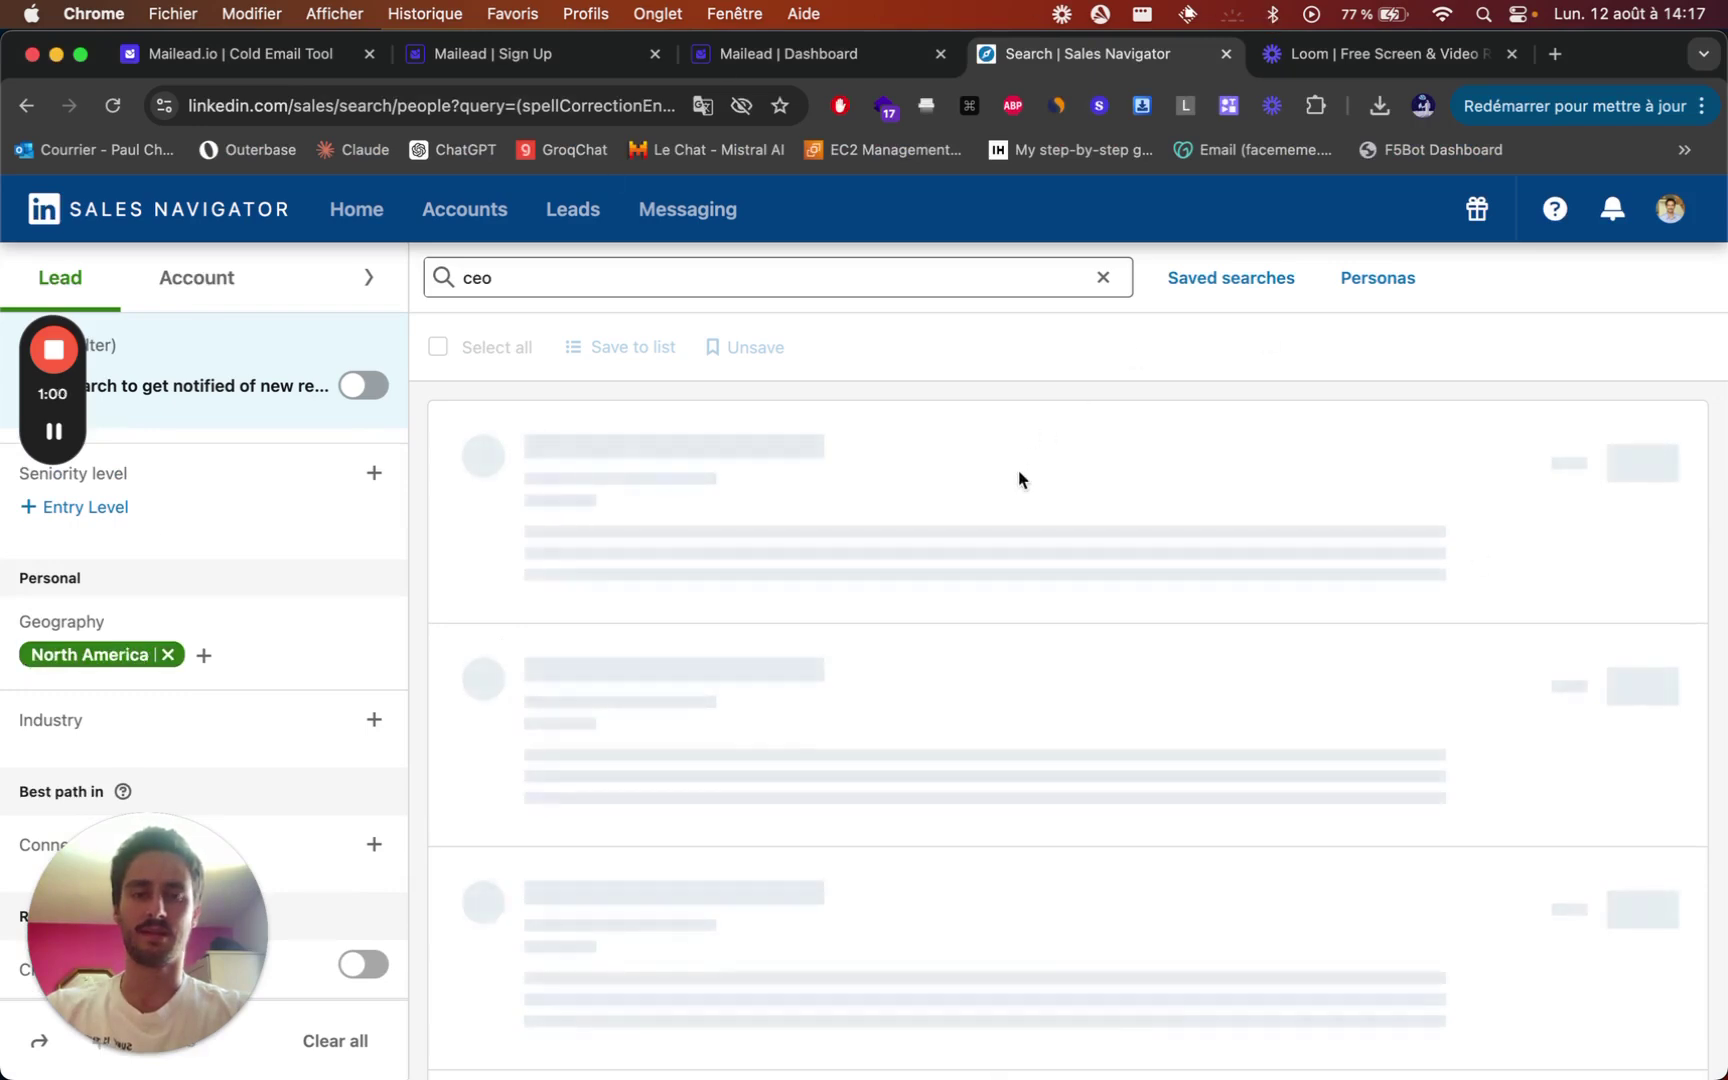
scroll(922, 819, "down", 5)
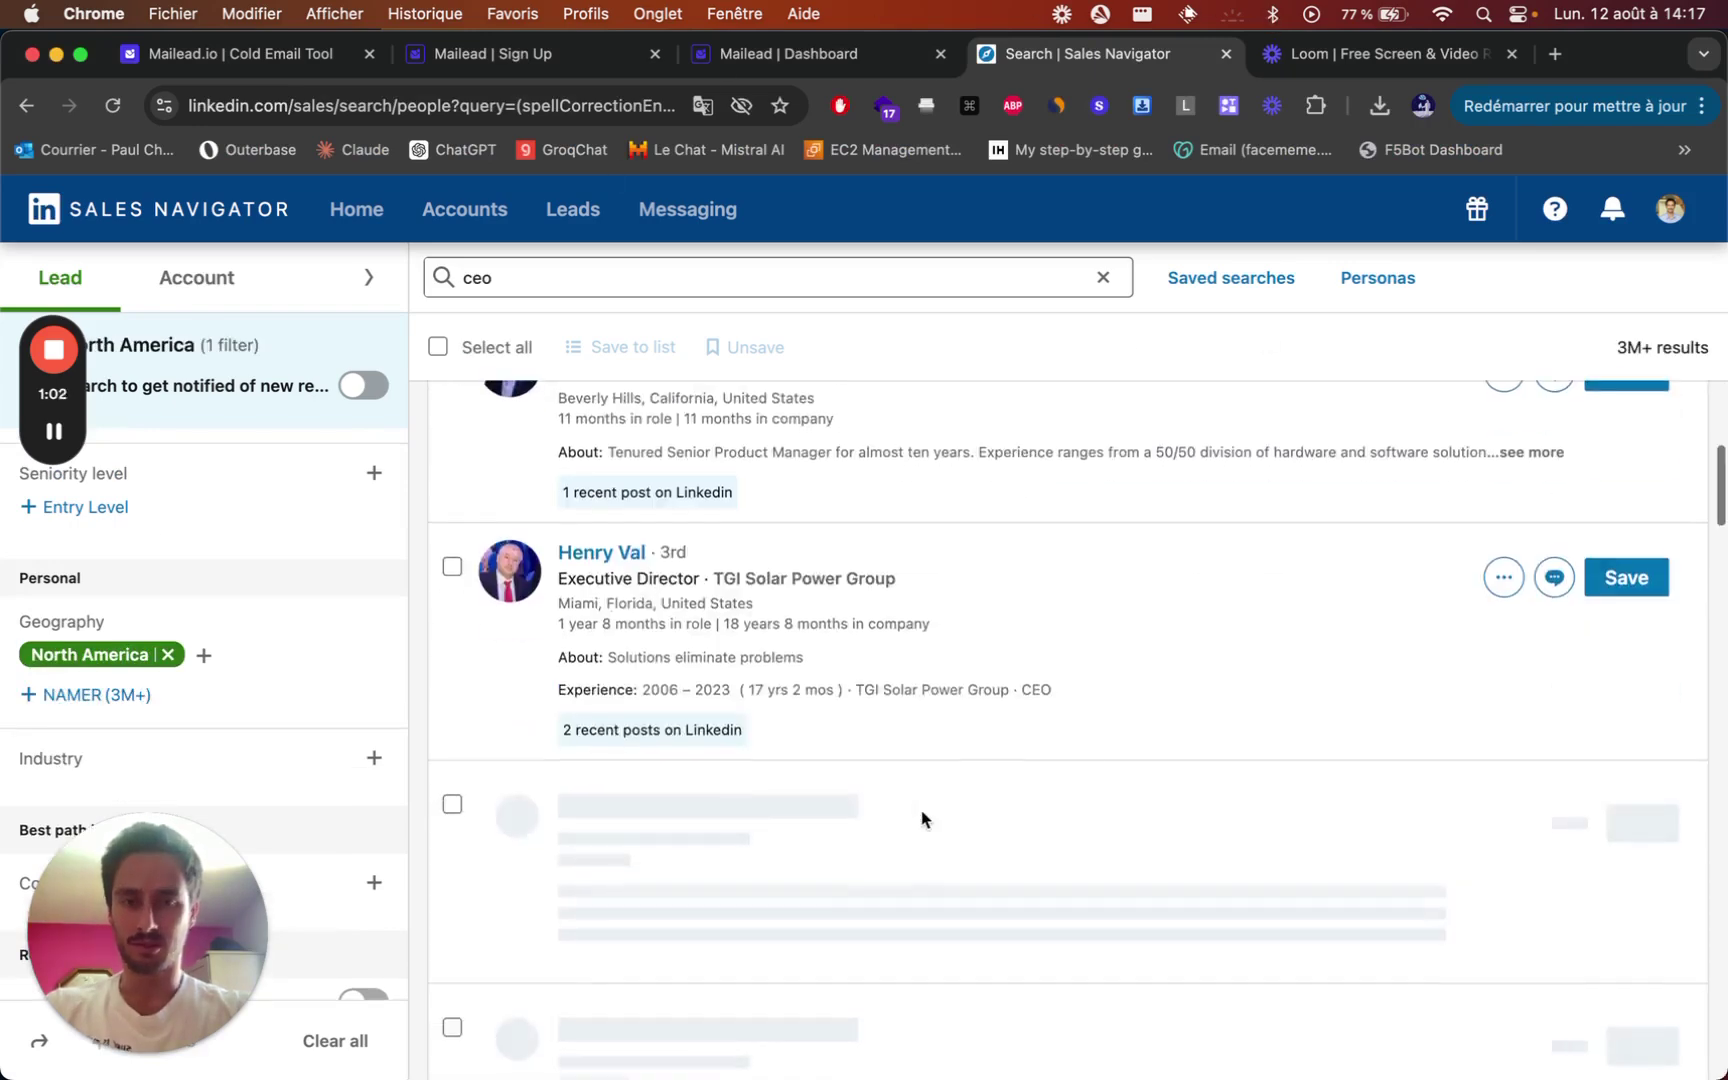
left_click(388, 104)
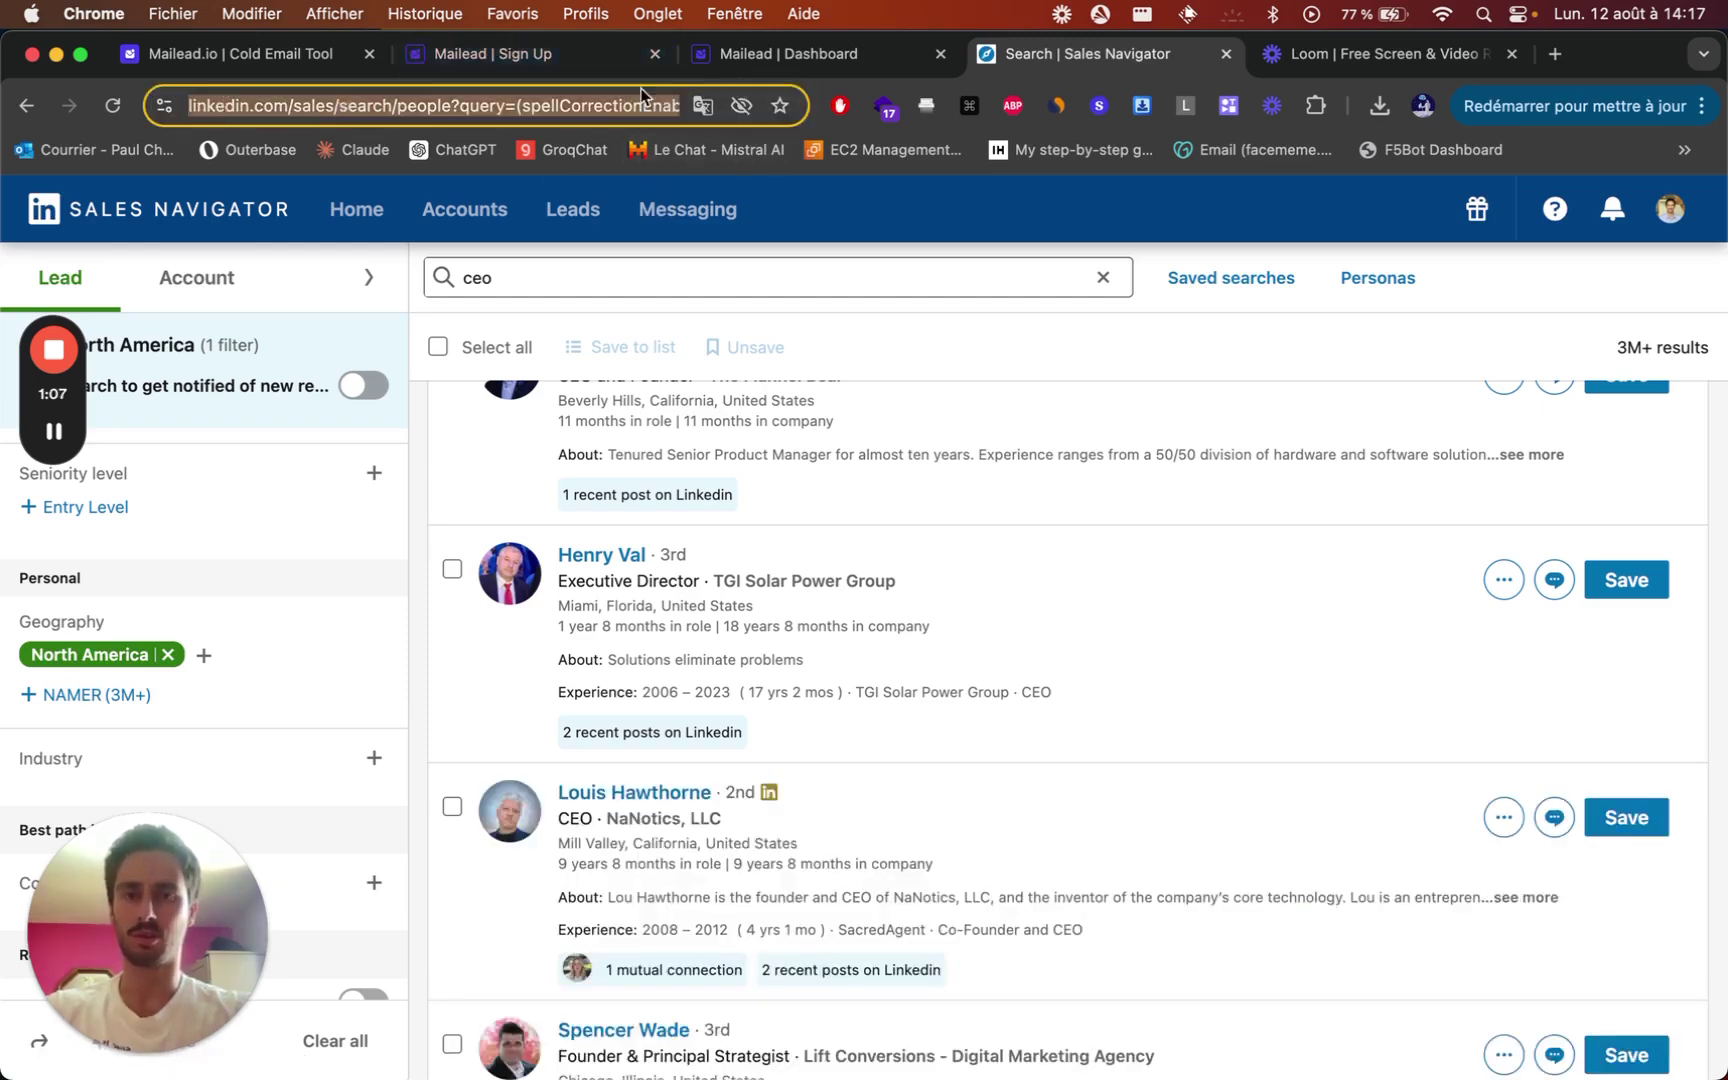
Paste the filtered Sales Navigator search URL into Mailead's LinkedIn Url Search field.
left_click(774, 55)
left_click(779, 742)
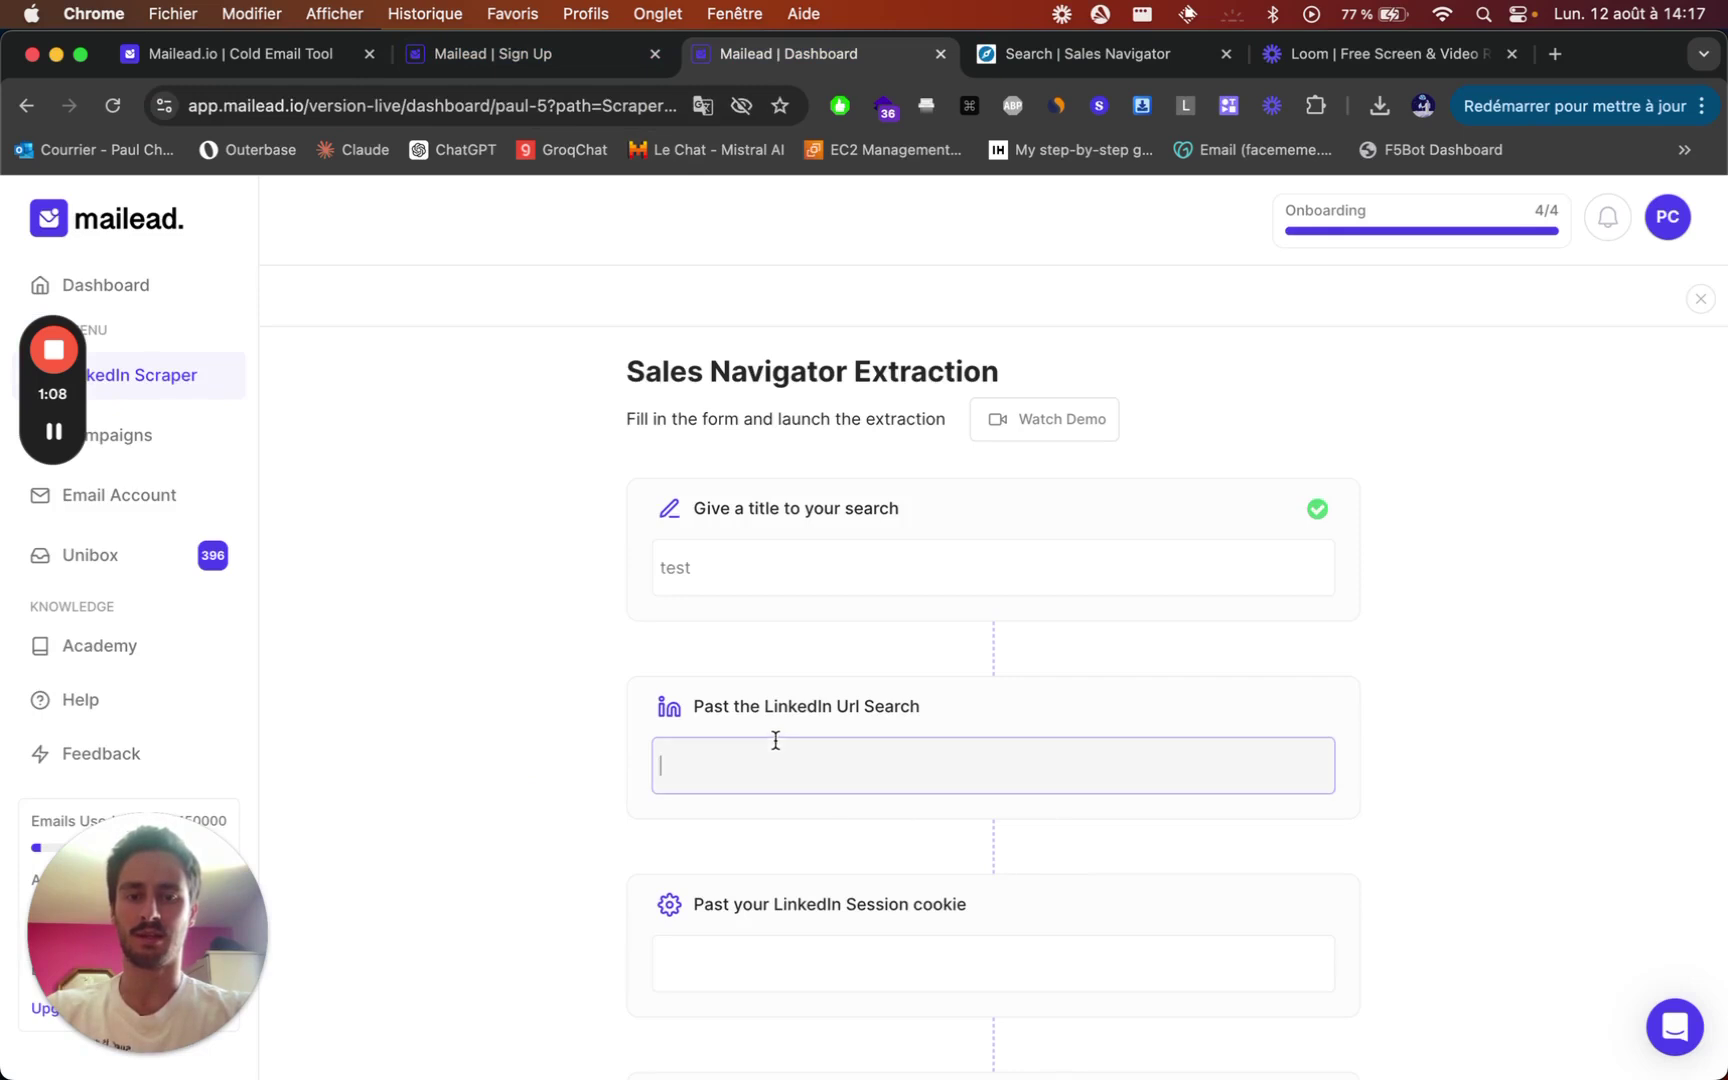
key("super+v")
scroll(841, 663, "down", 3)
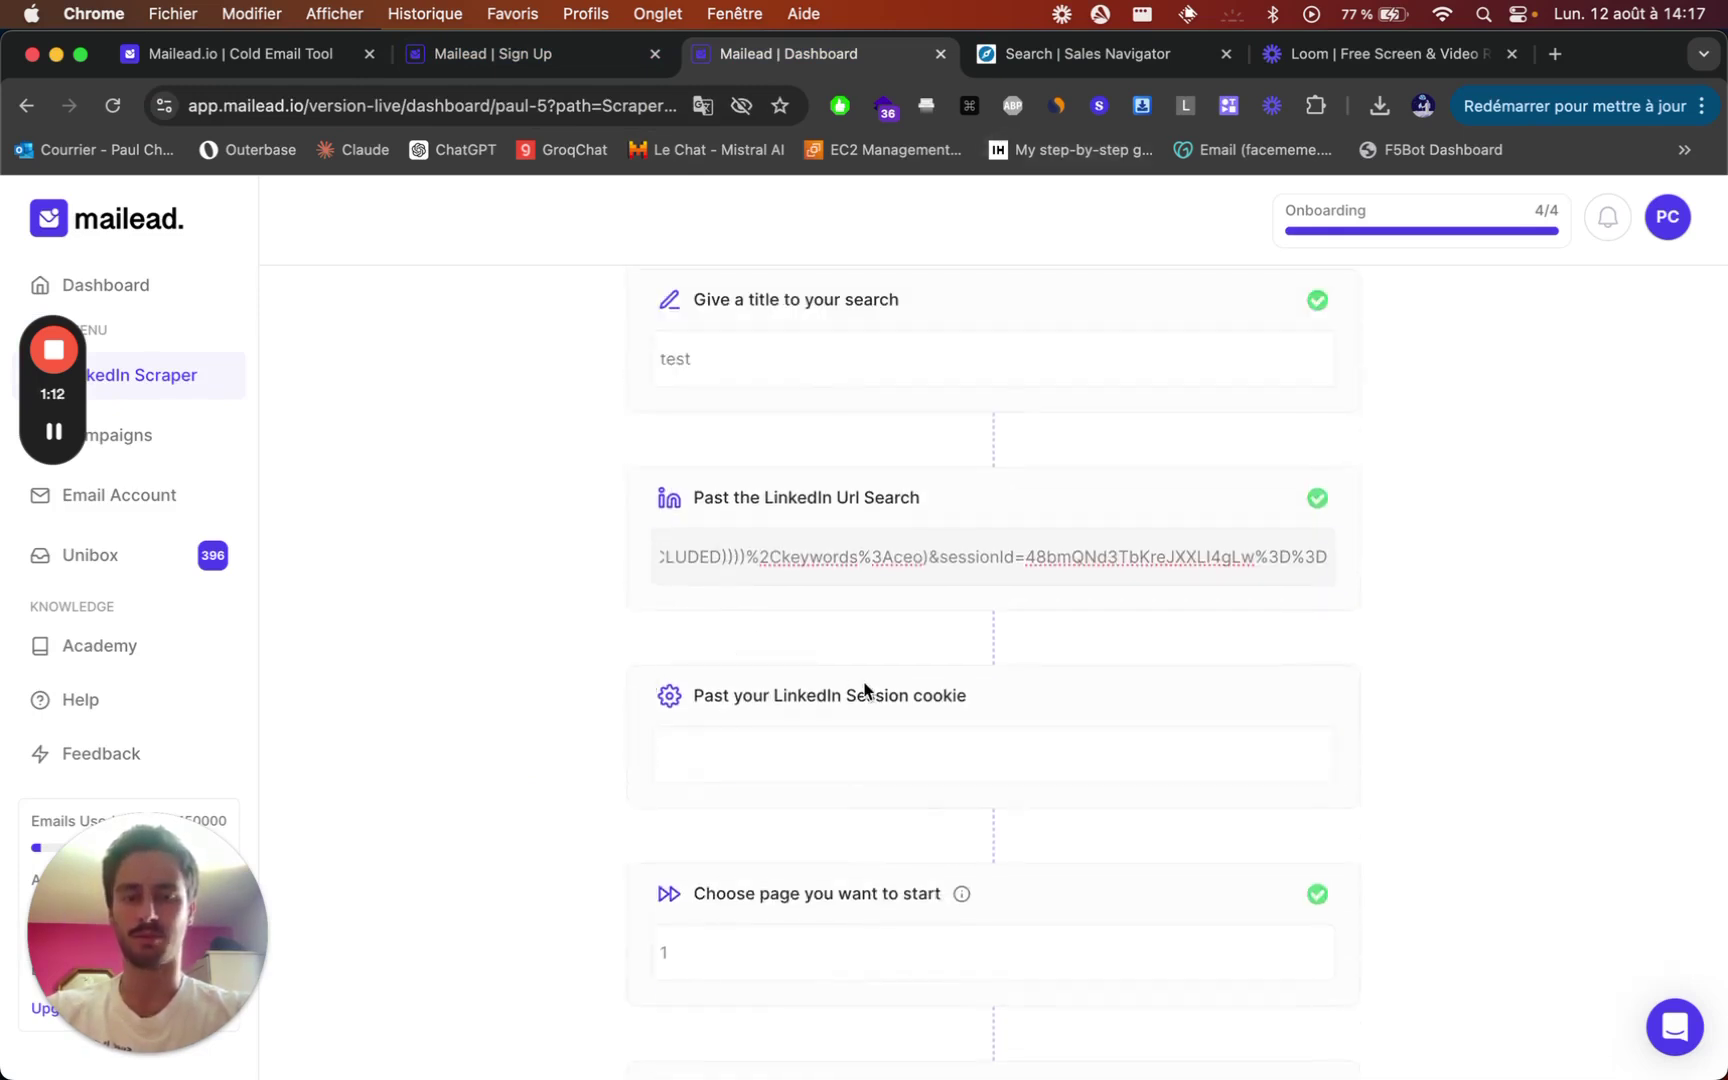
scroll(864, 693, "up", 3)
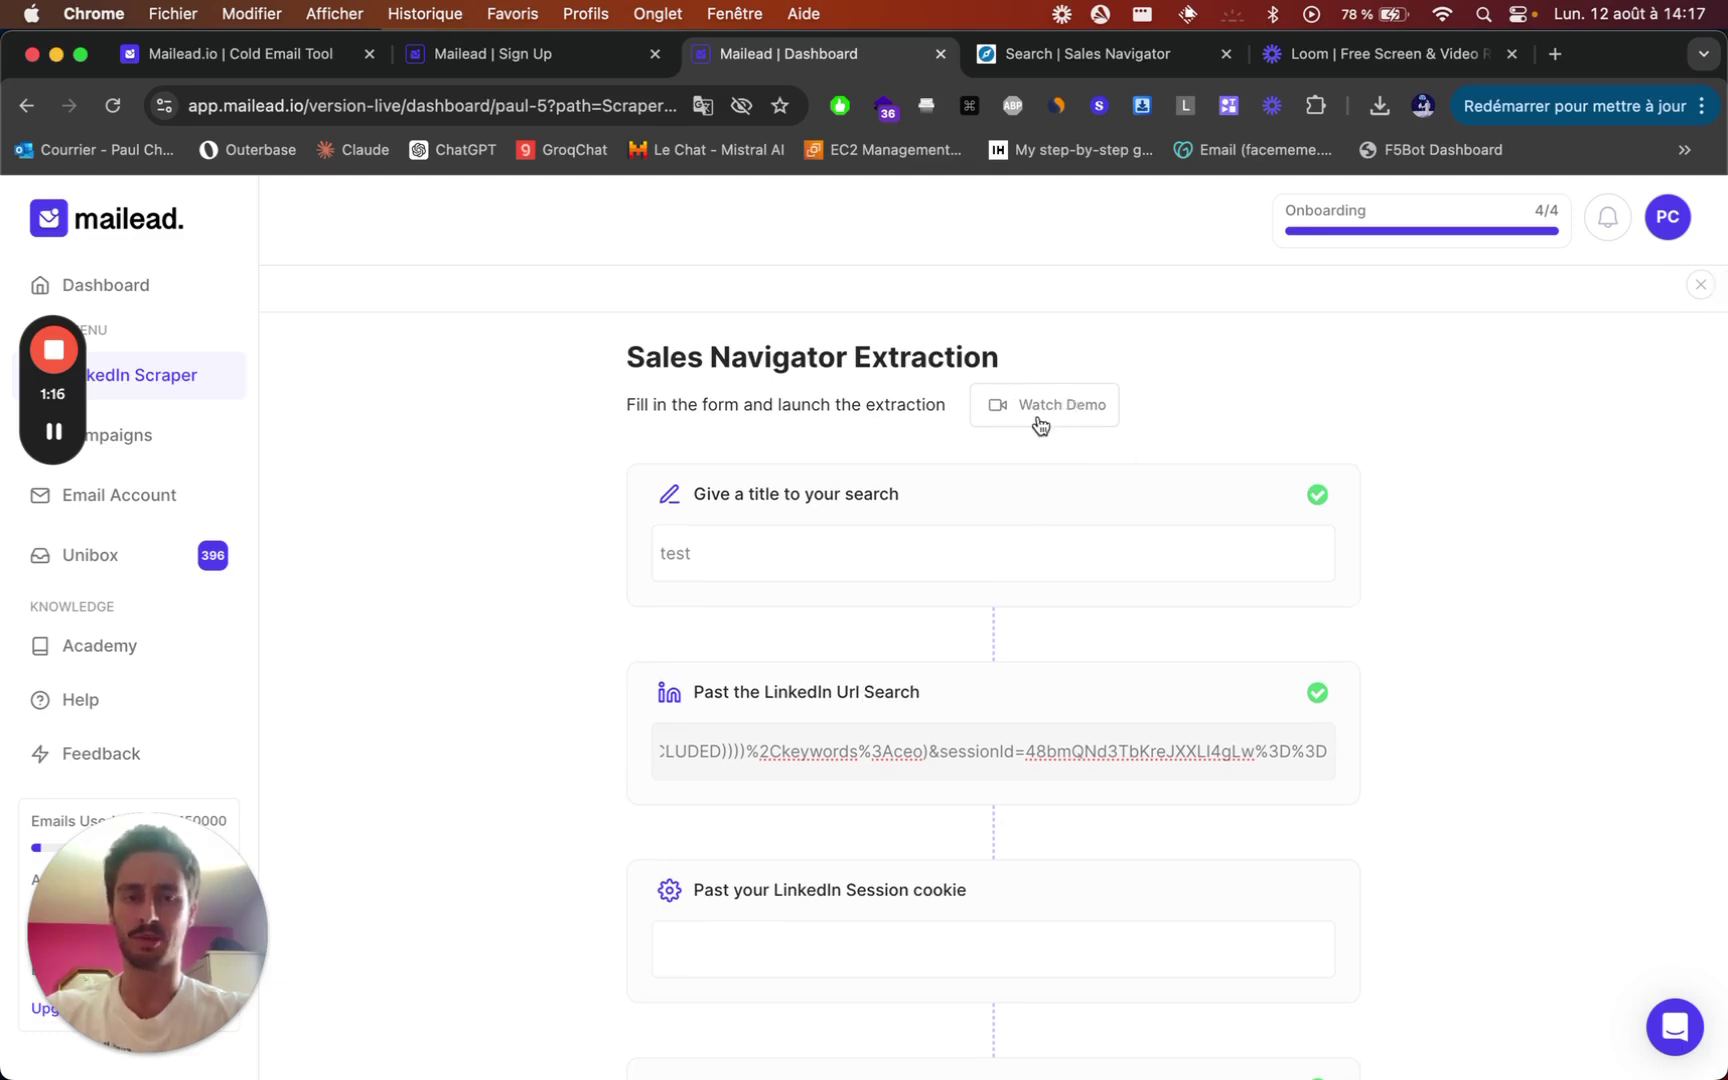
Open Chrome DevTools on the Sales Navigator page and switch to the Application panel.
left_click(1072, 58)
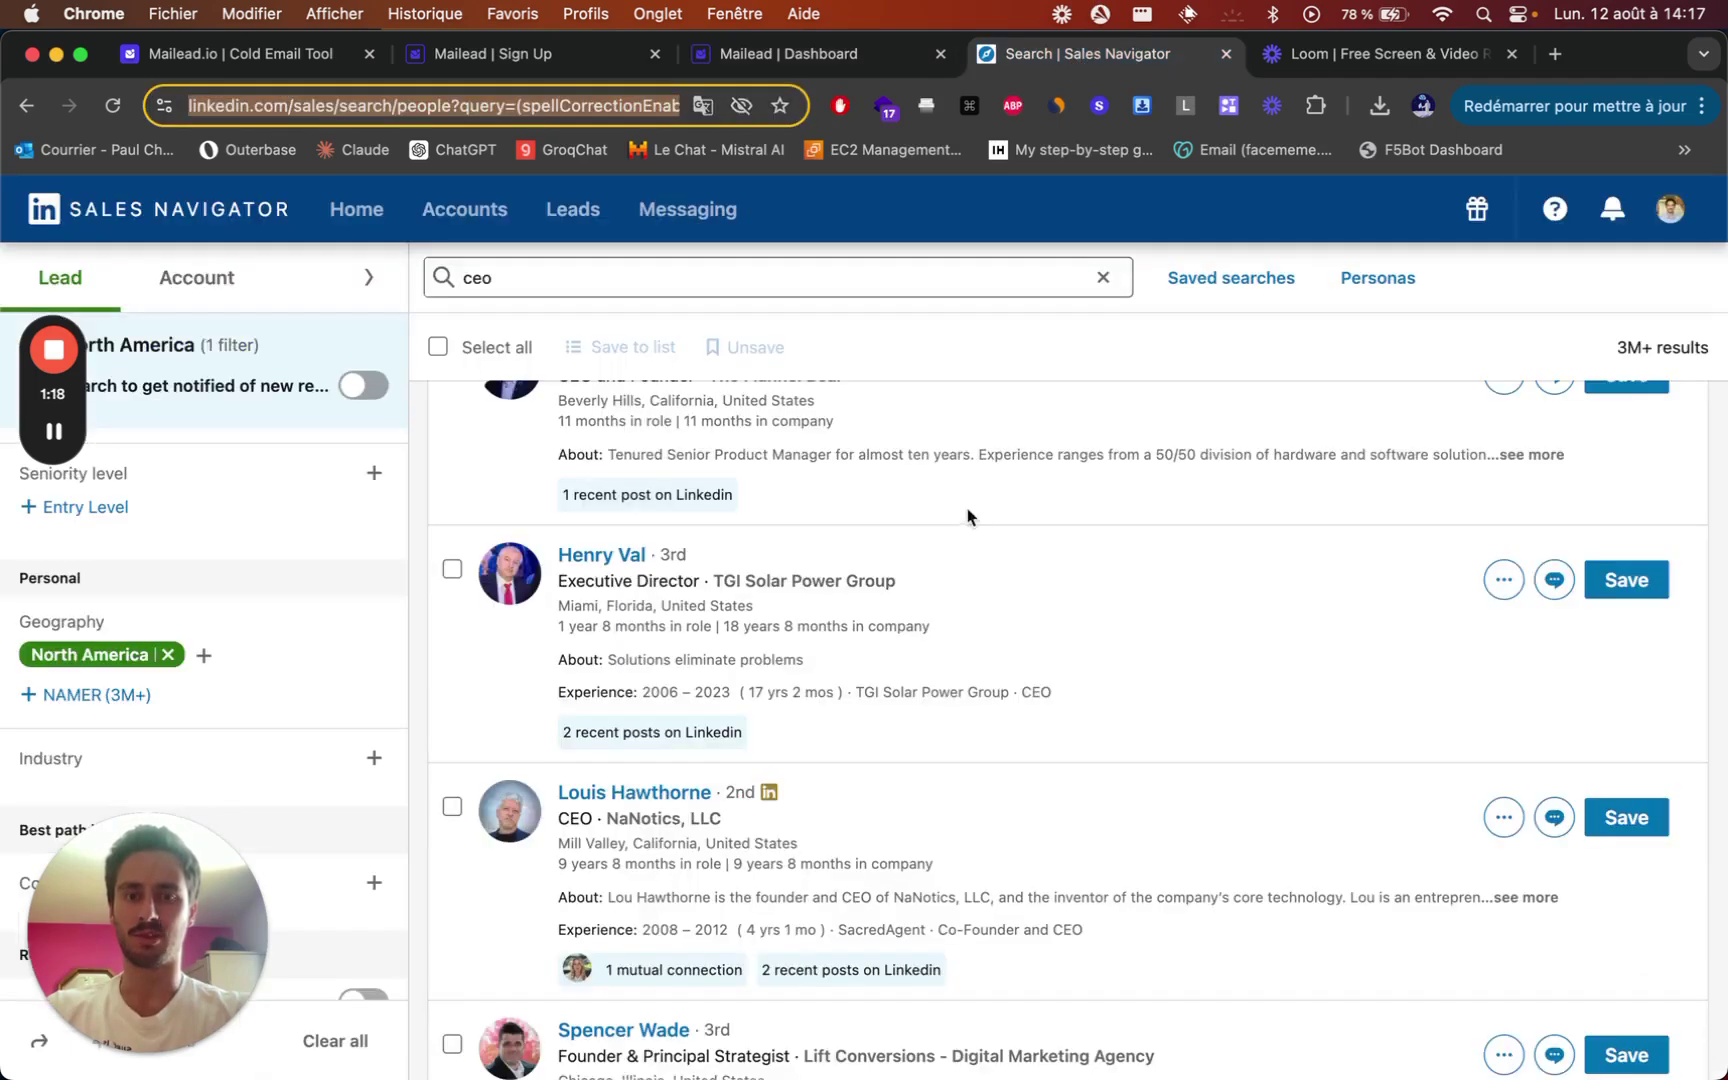
right_click(995, 519)
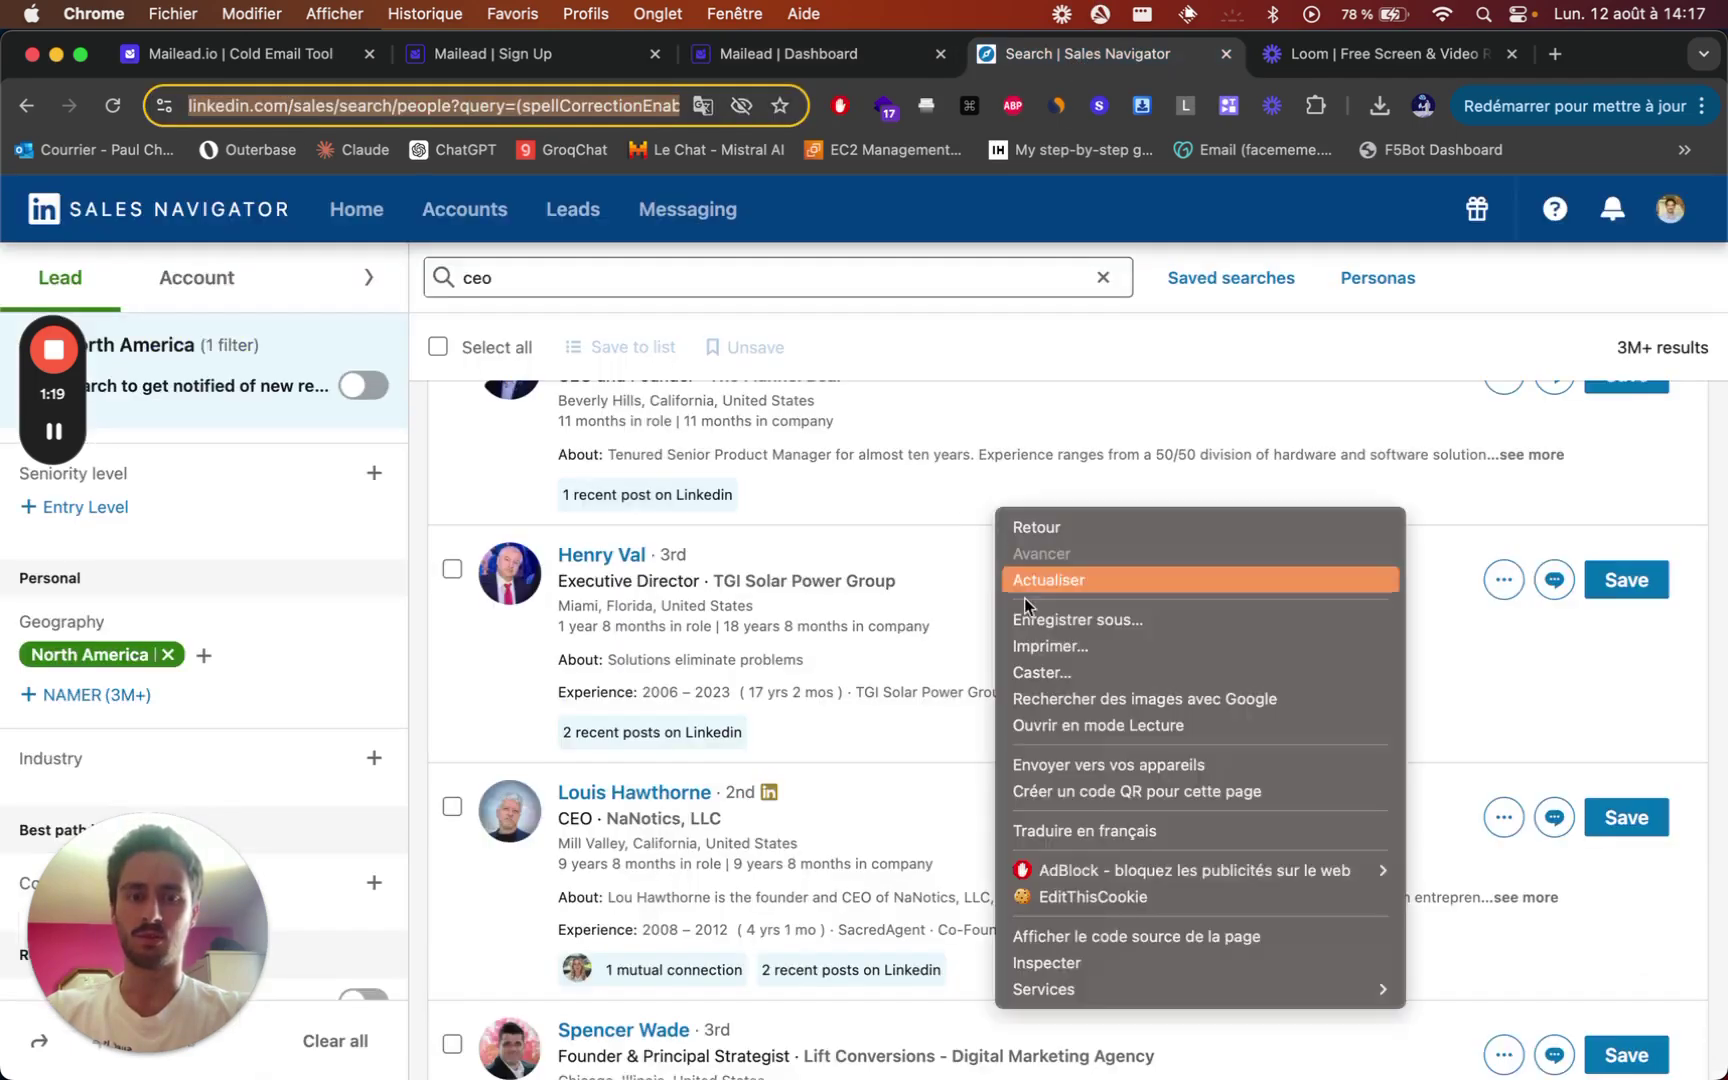
left_click(1063, 962)
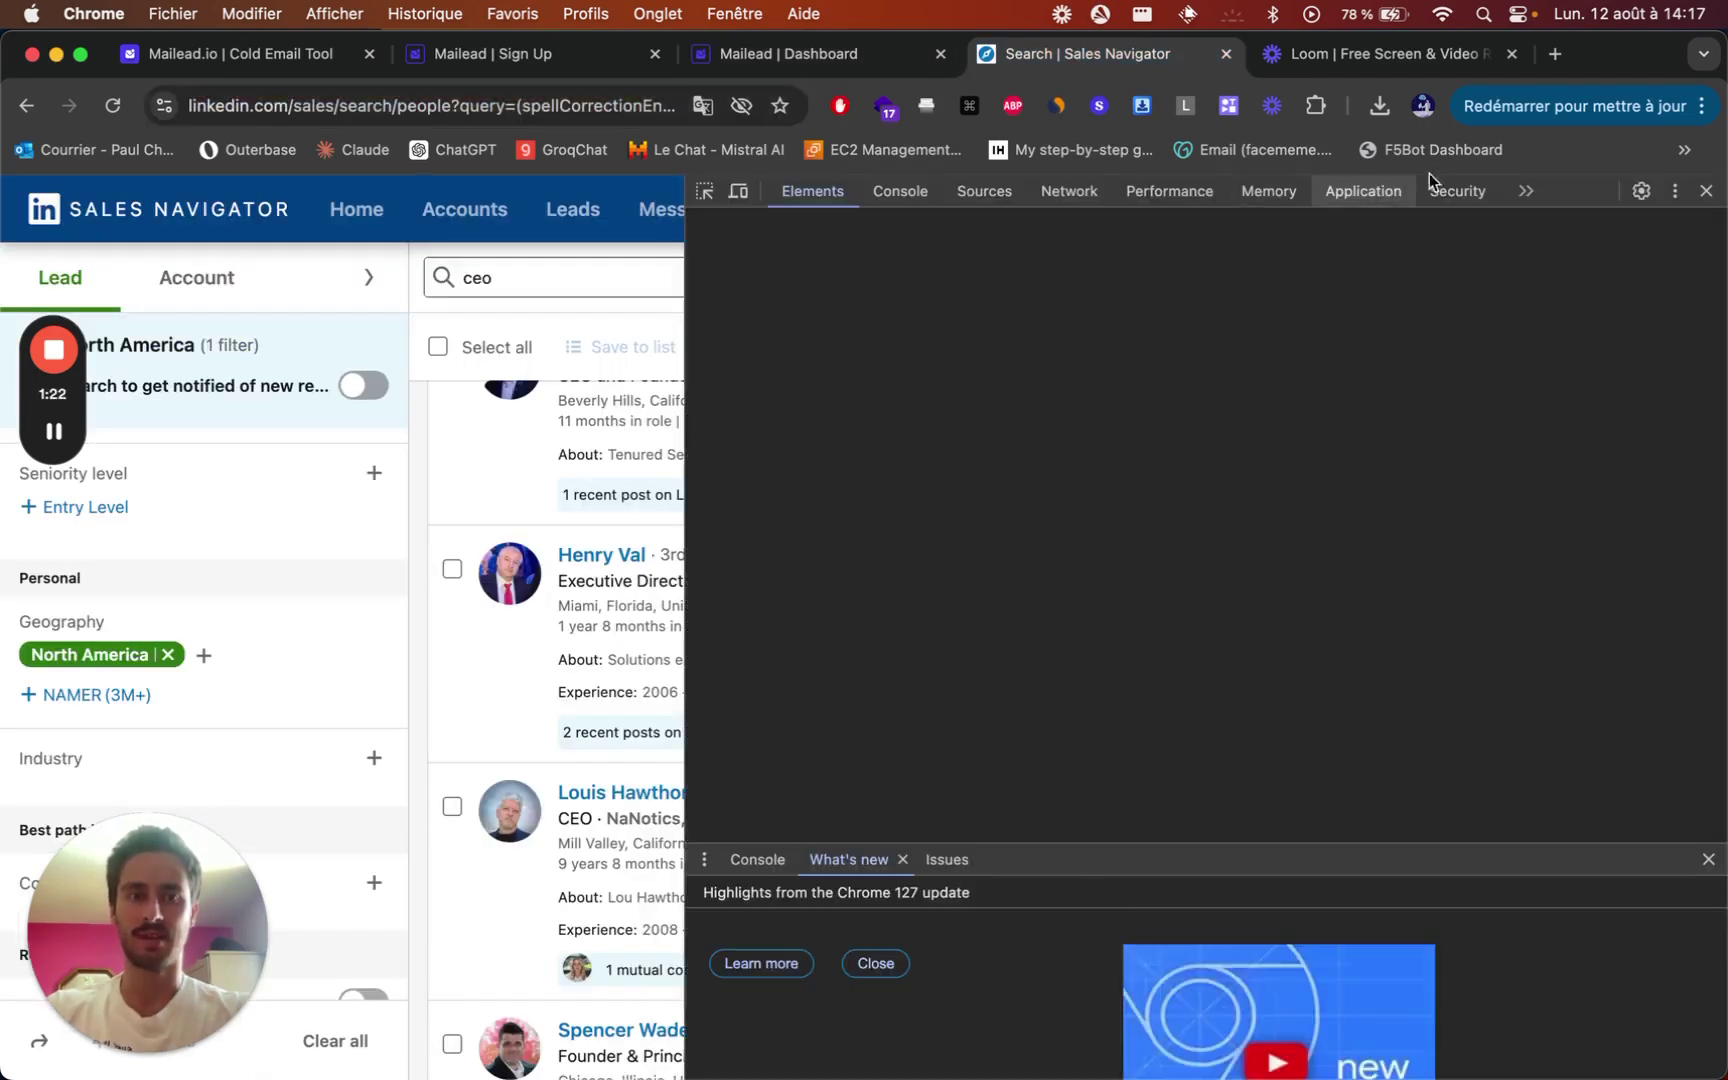
left_click(1328, 198)
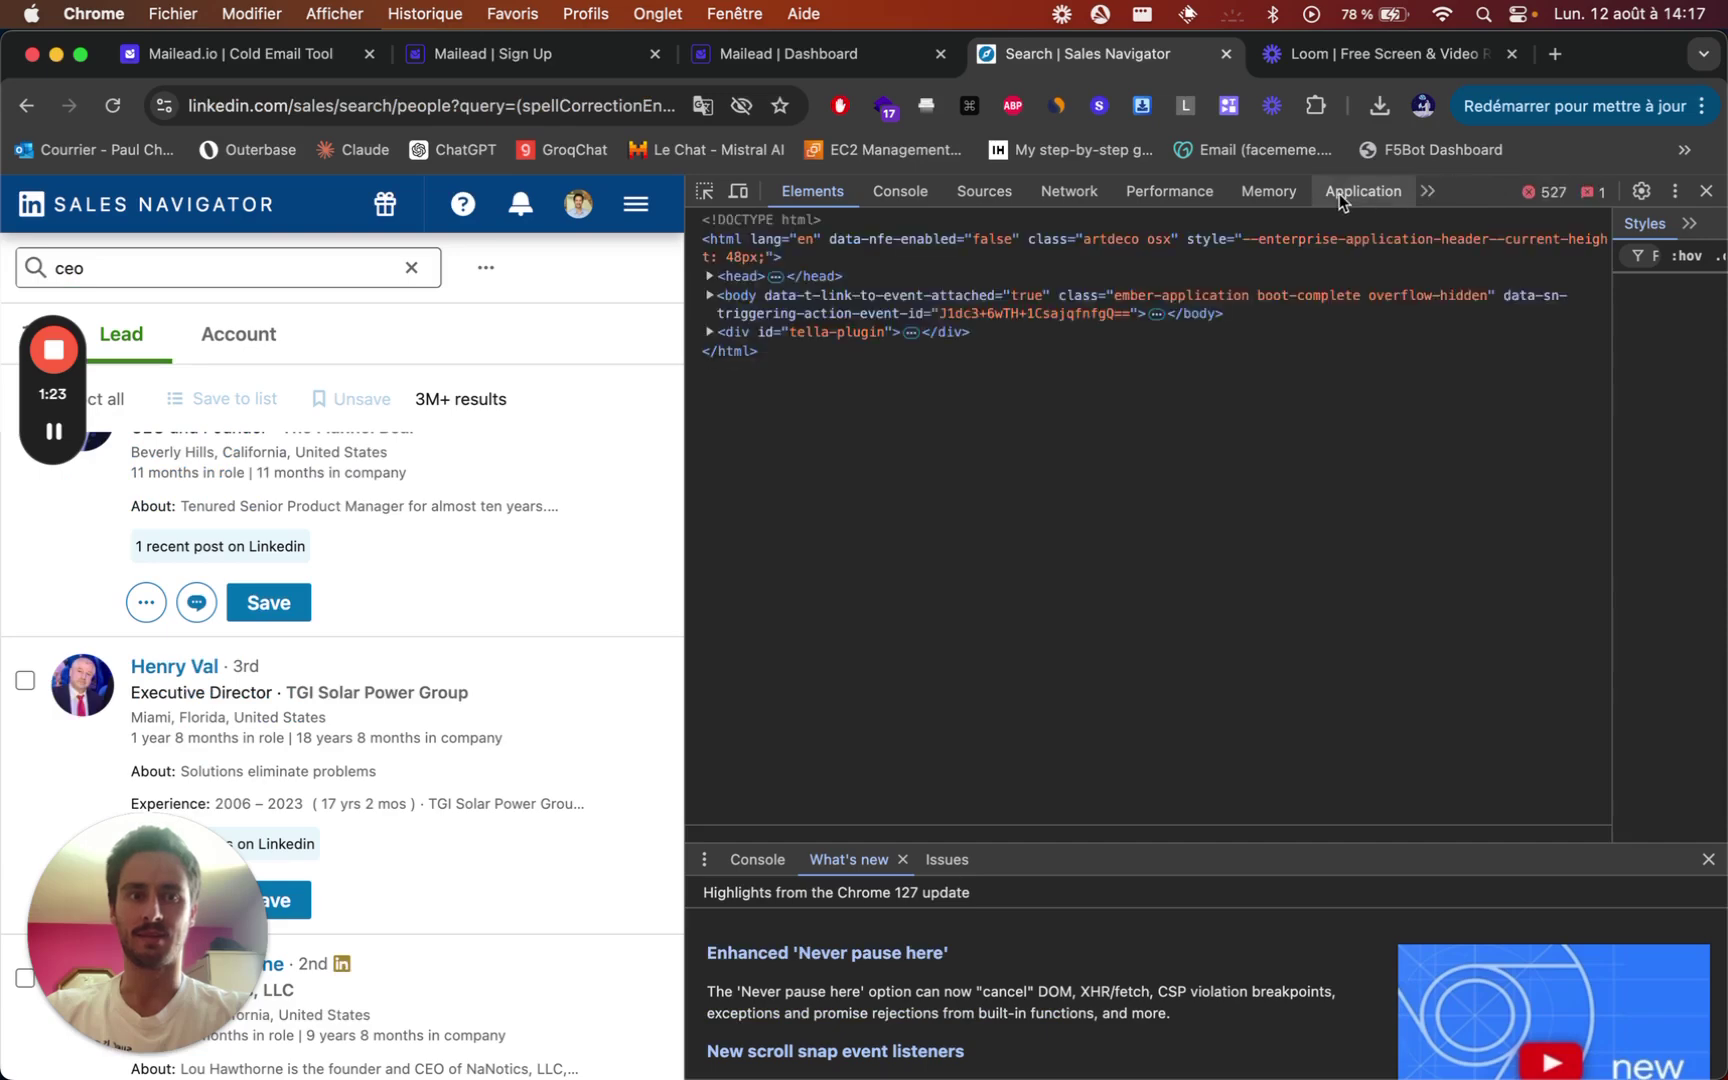
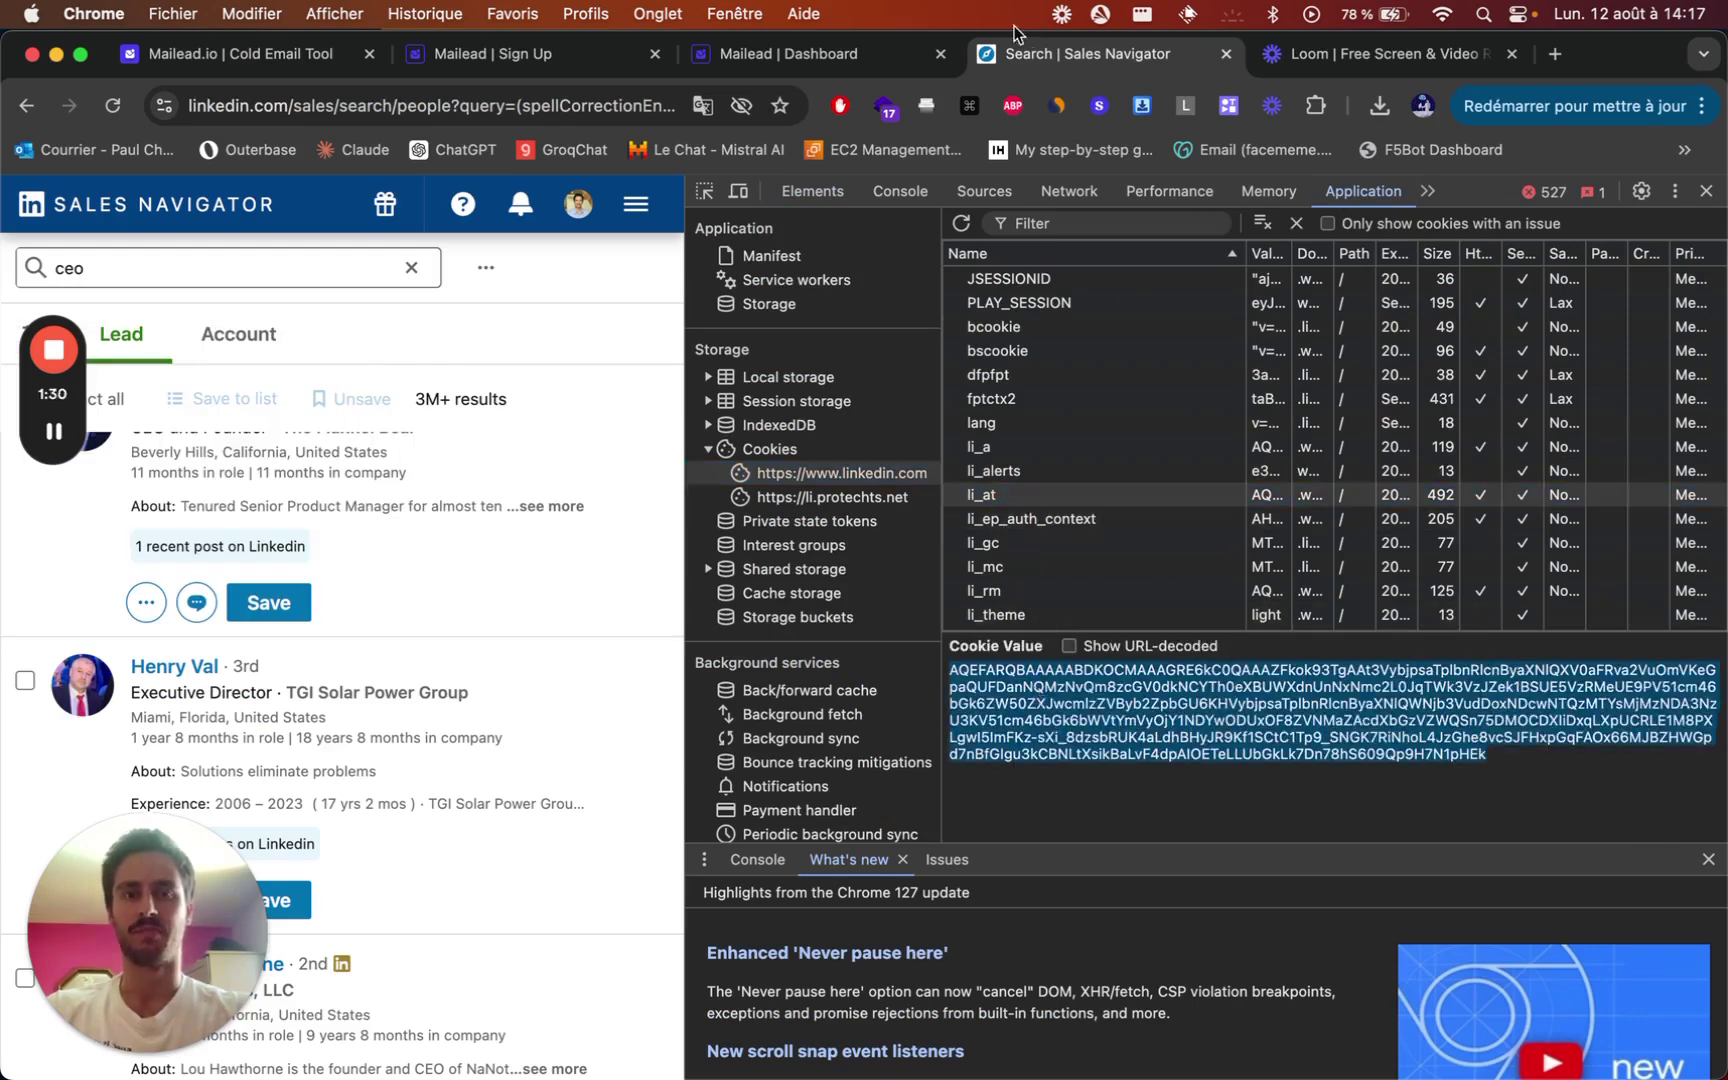
Paste the copied li_at cookie into the Session cookie field of the LinkedIn Scraper form.
left_click(776, 50)
scroll(779, 875, "down", 2)
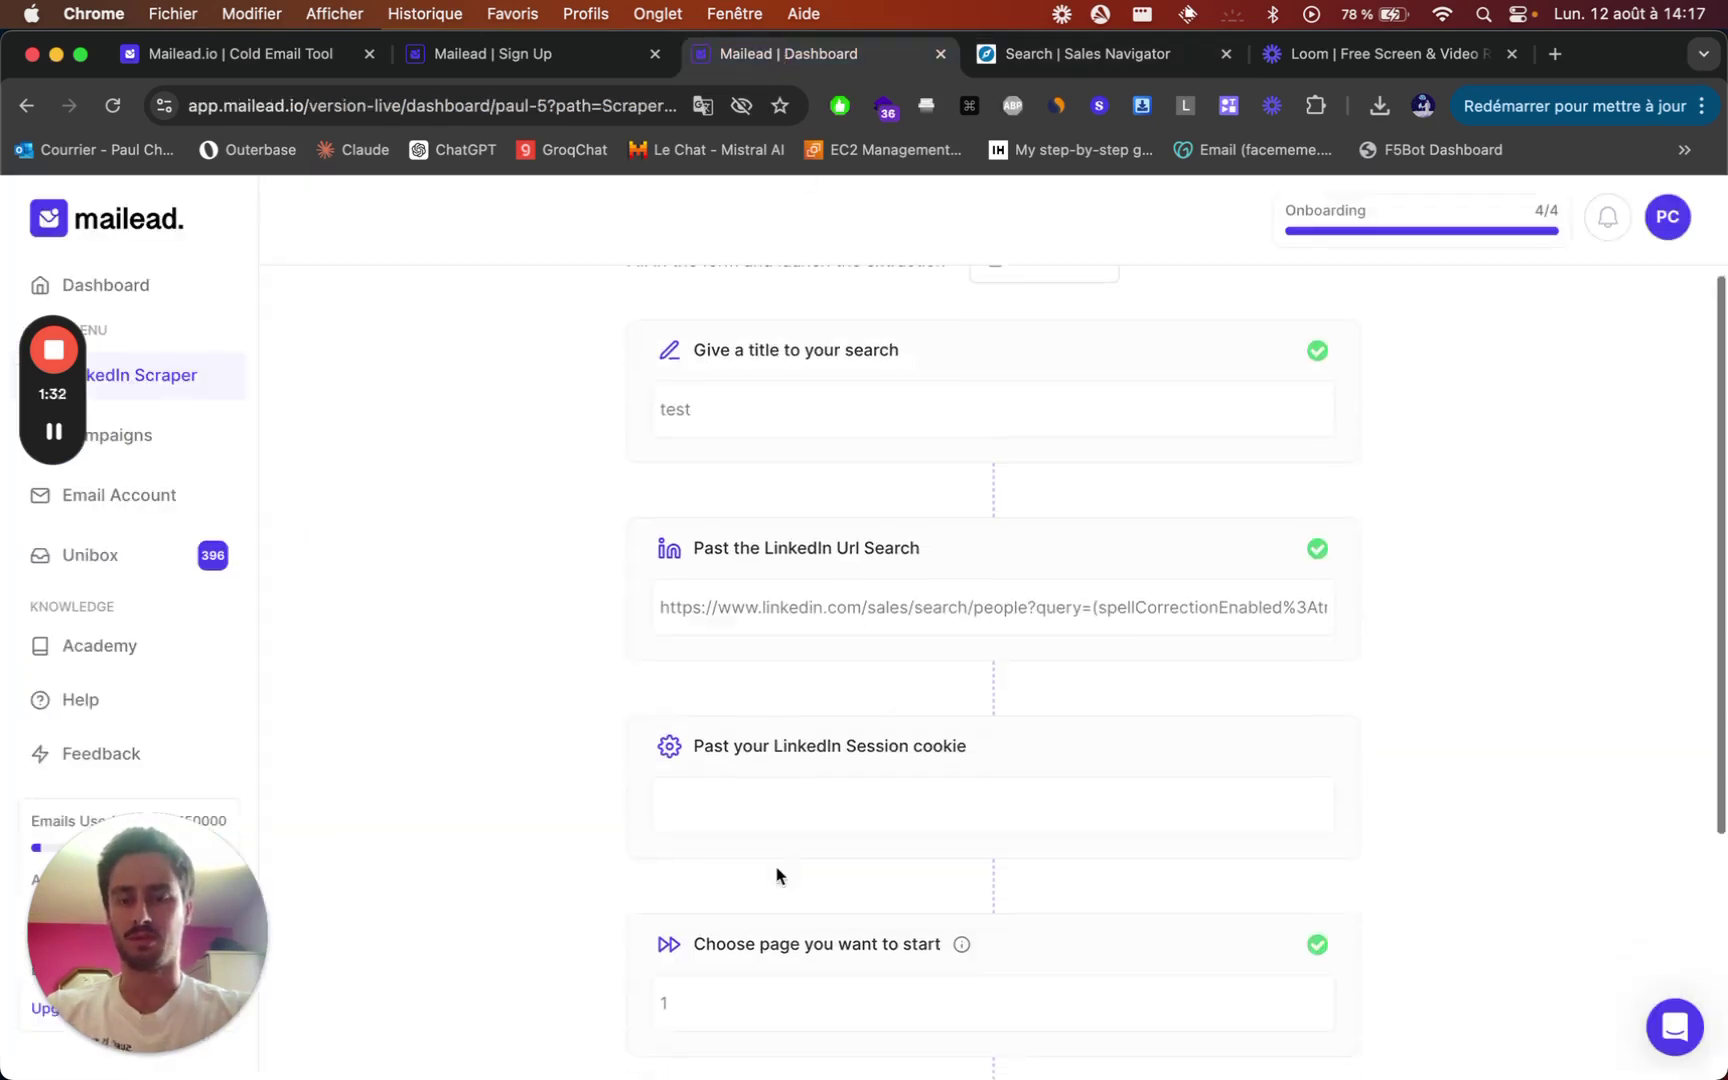
left_click(772, 795)
key("super+v")
scroll(772, 788, "down", 4)
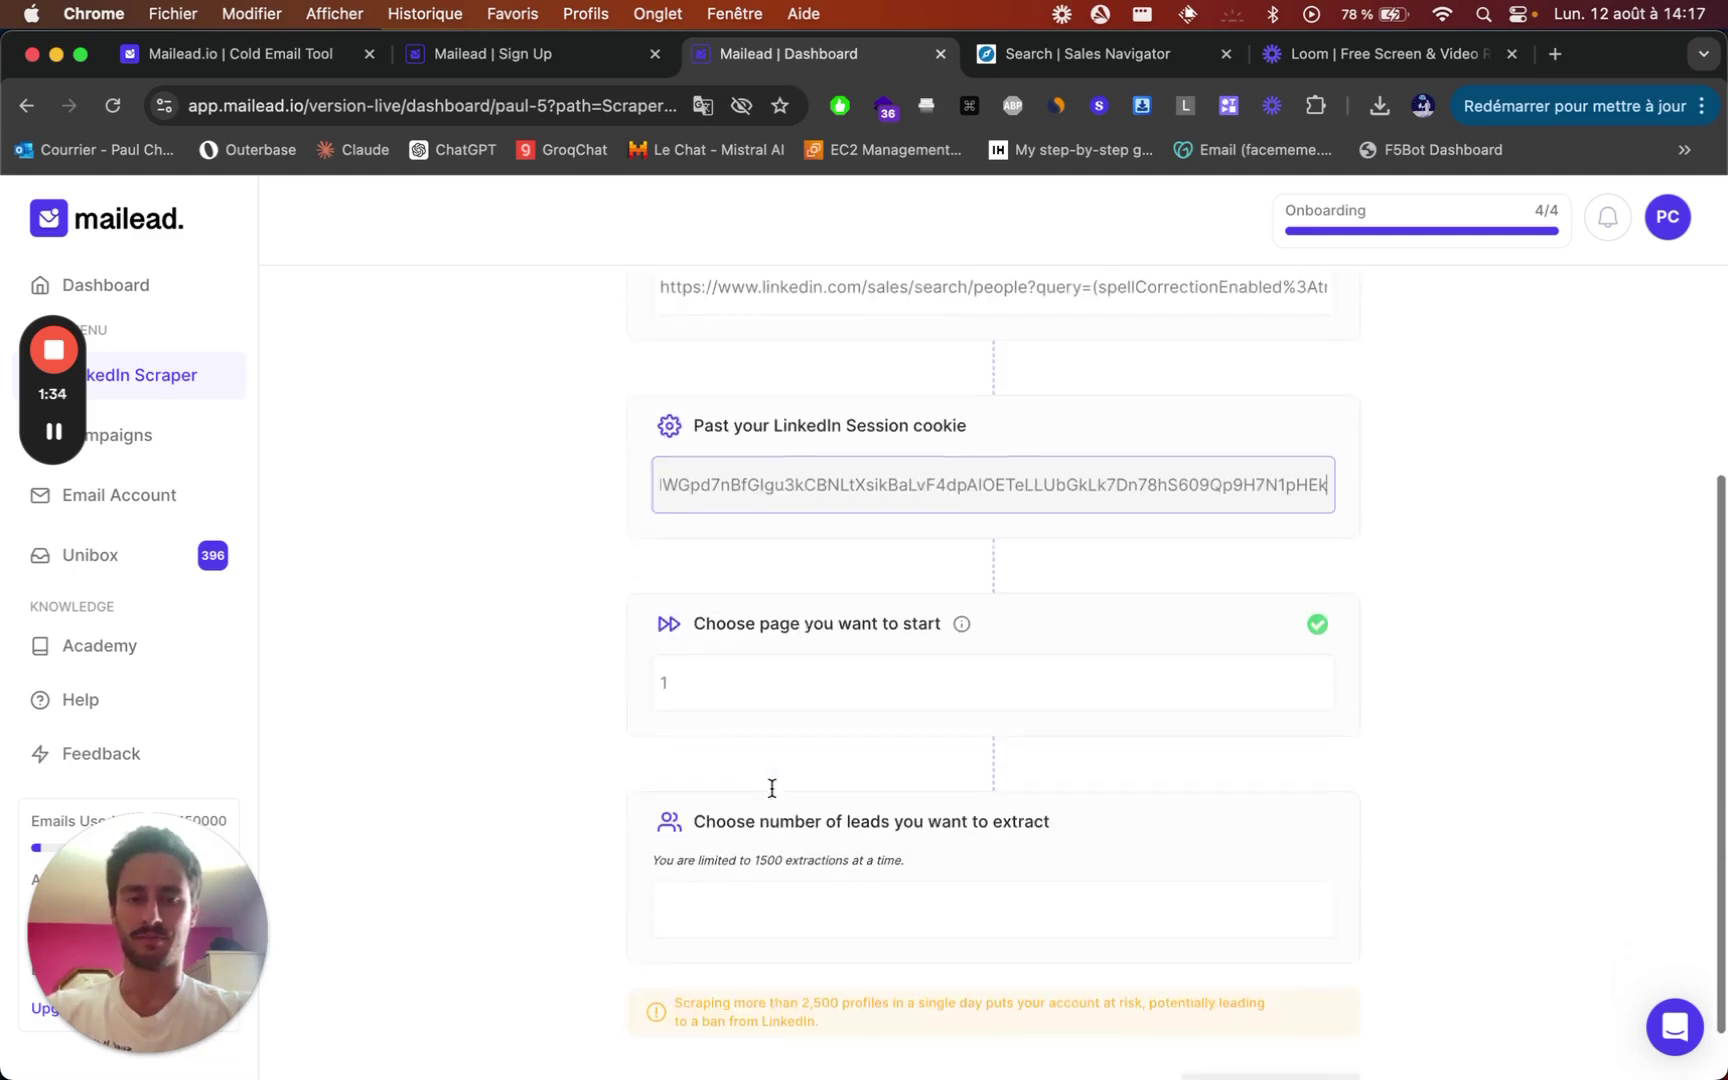
left_click(772, 788)
Set the number of leads to extract to 20.
scroll(776, 741, "down", 1)
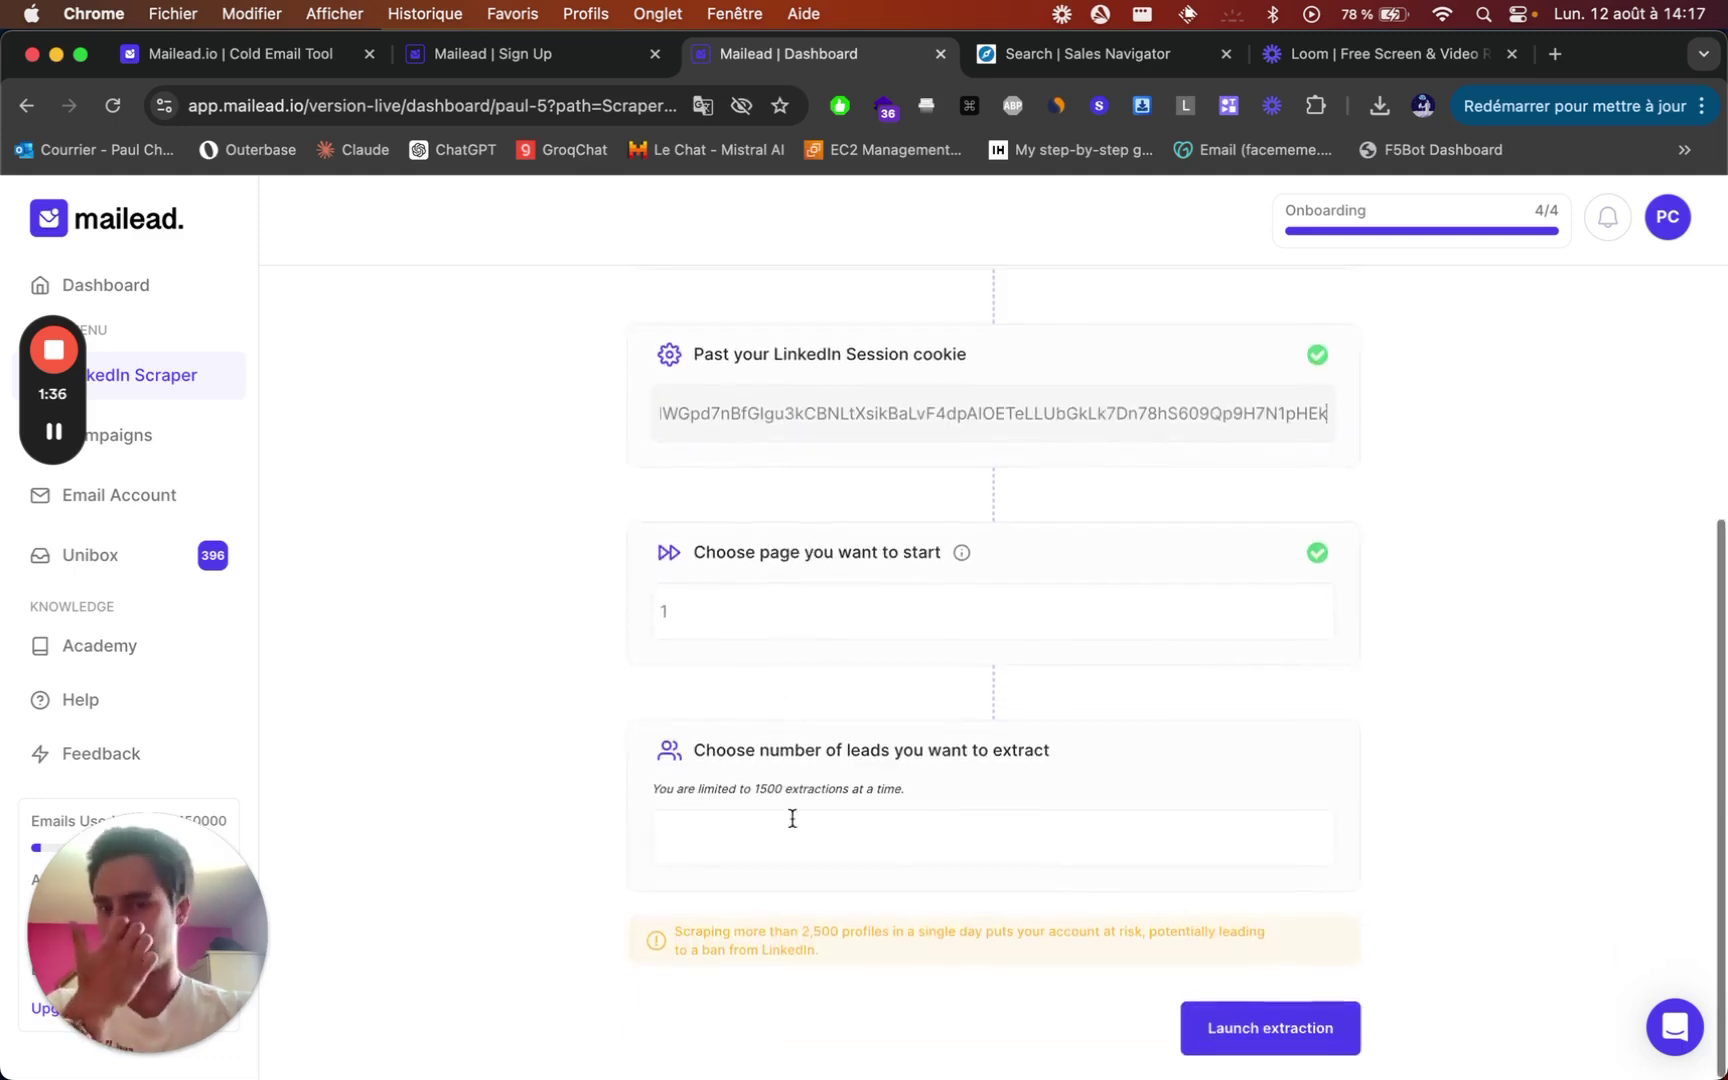
left_click(775, 858)
left_click(787, 838)
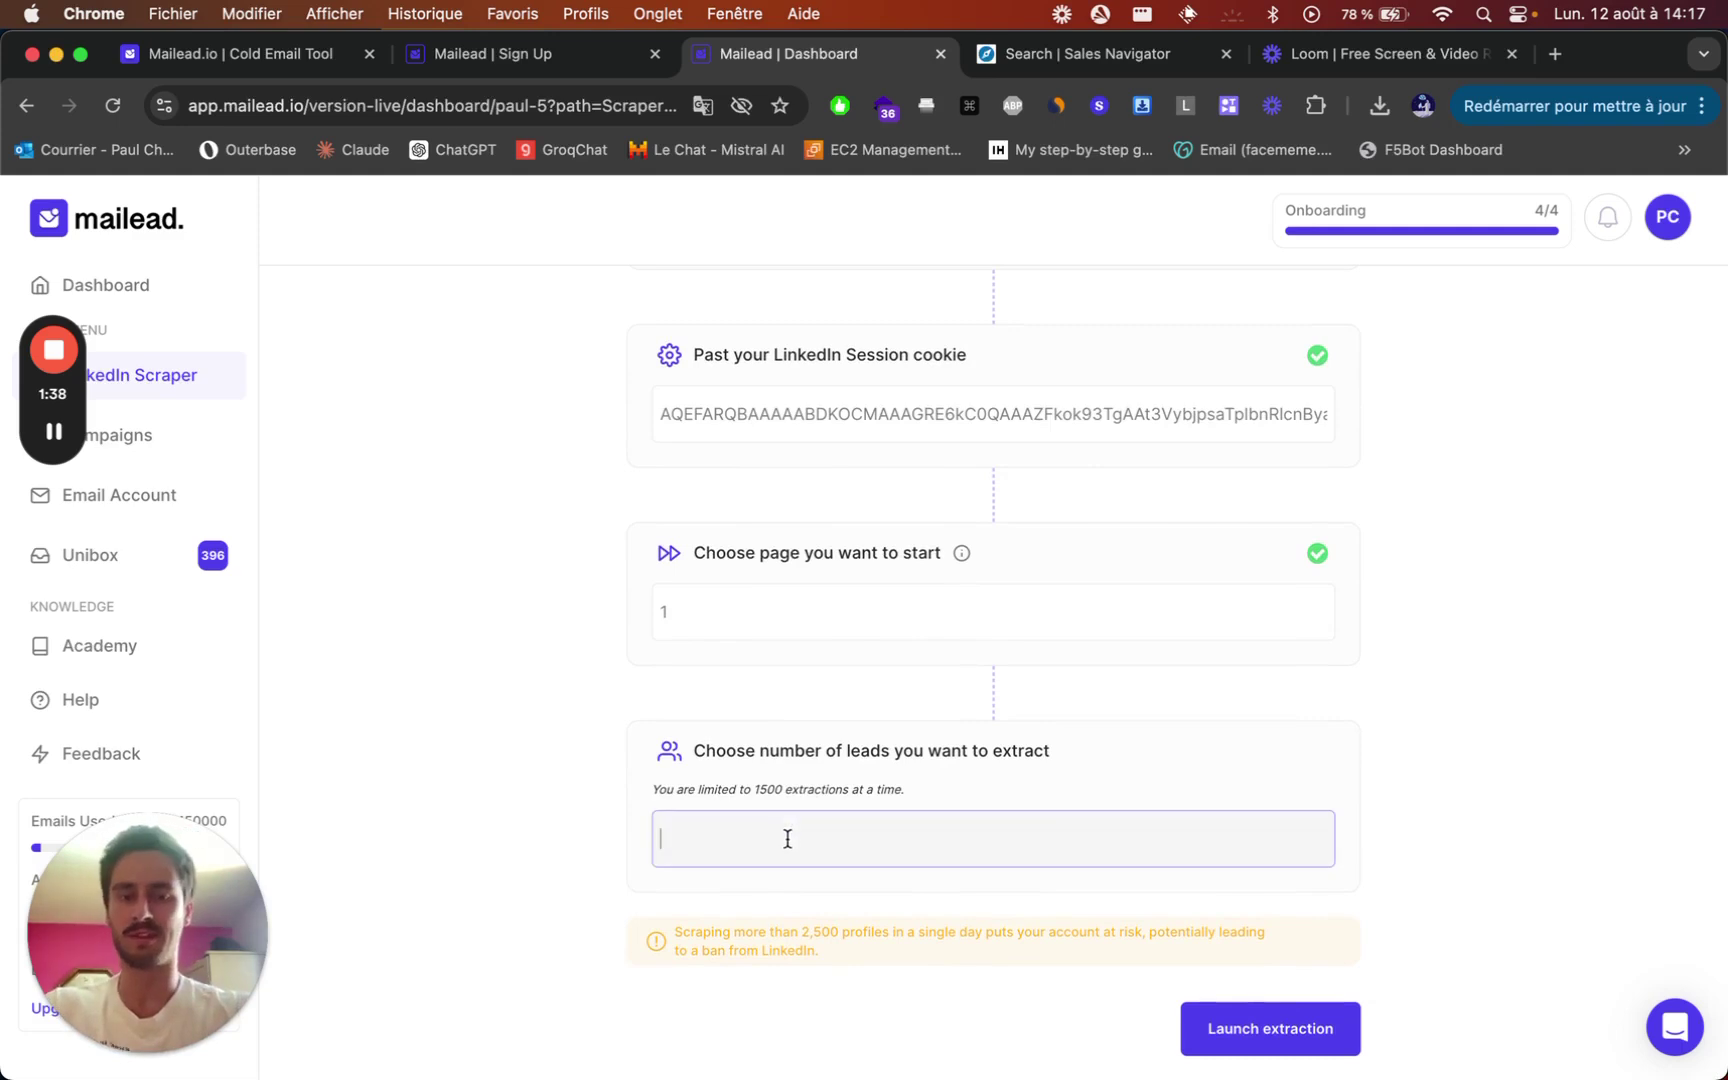
left_click(808, 793)
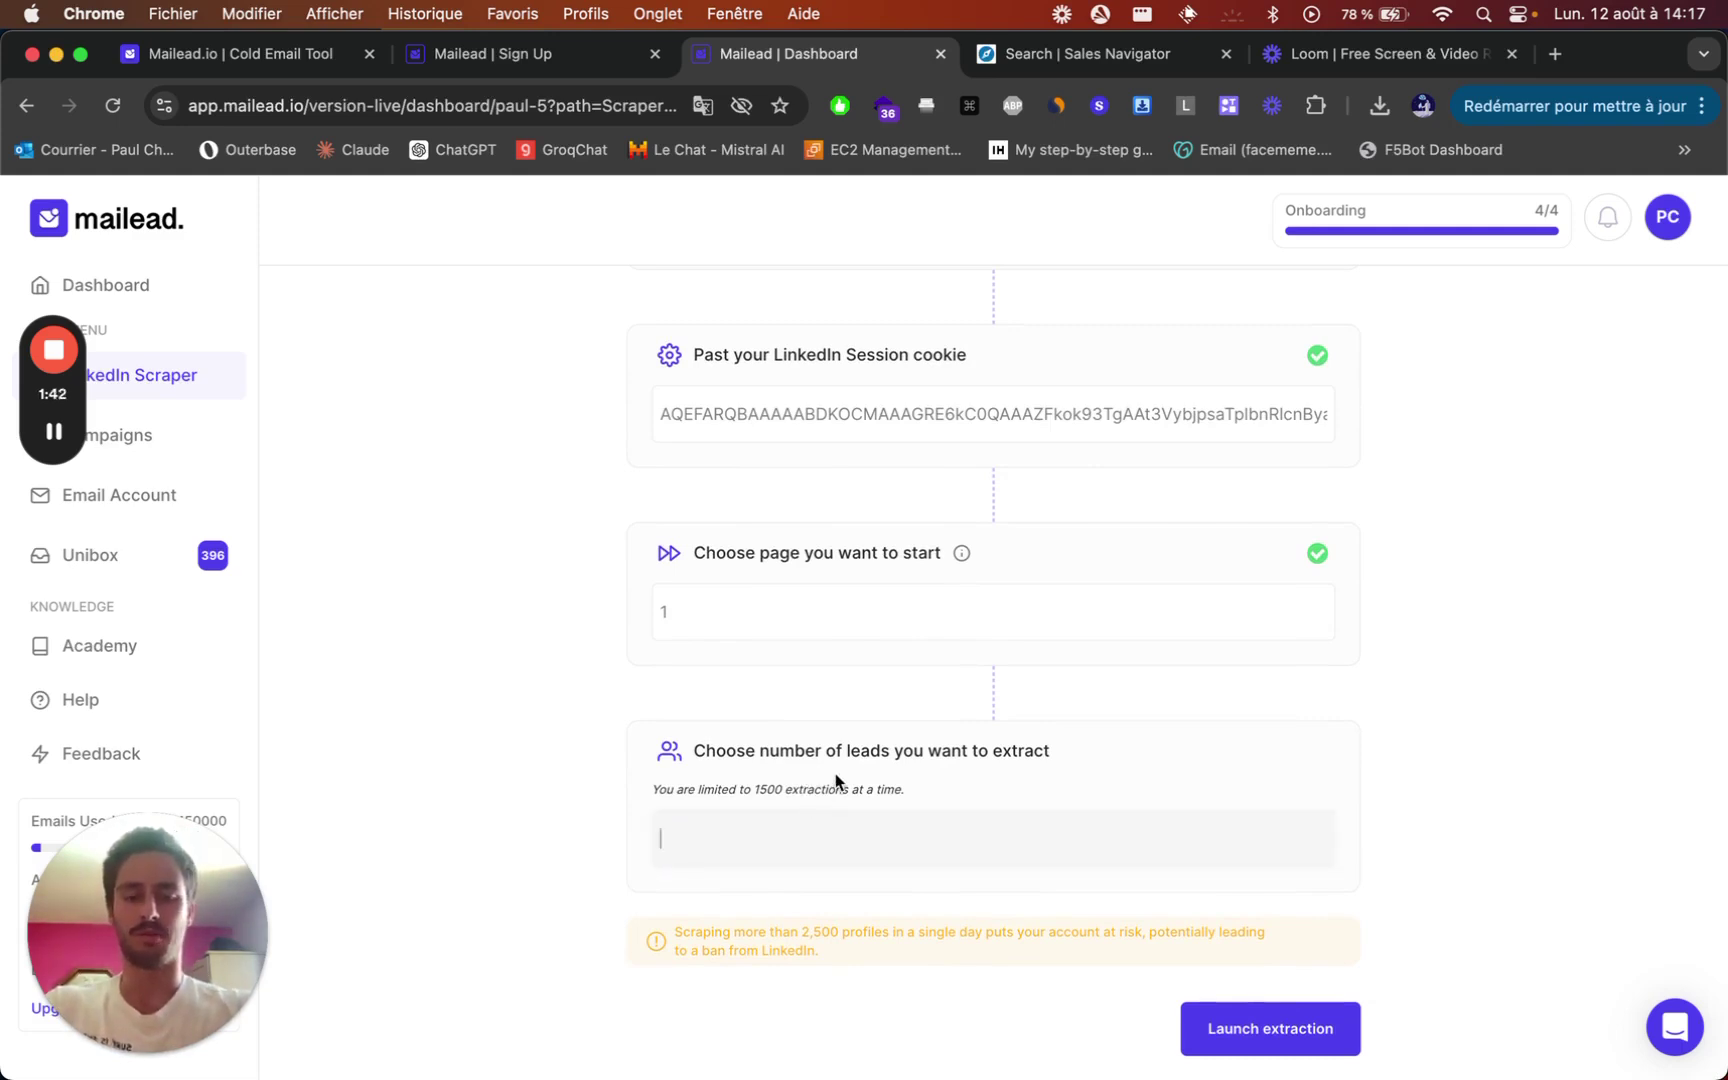
type("20")
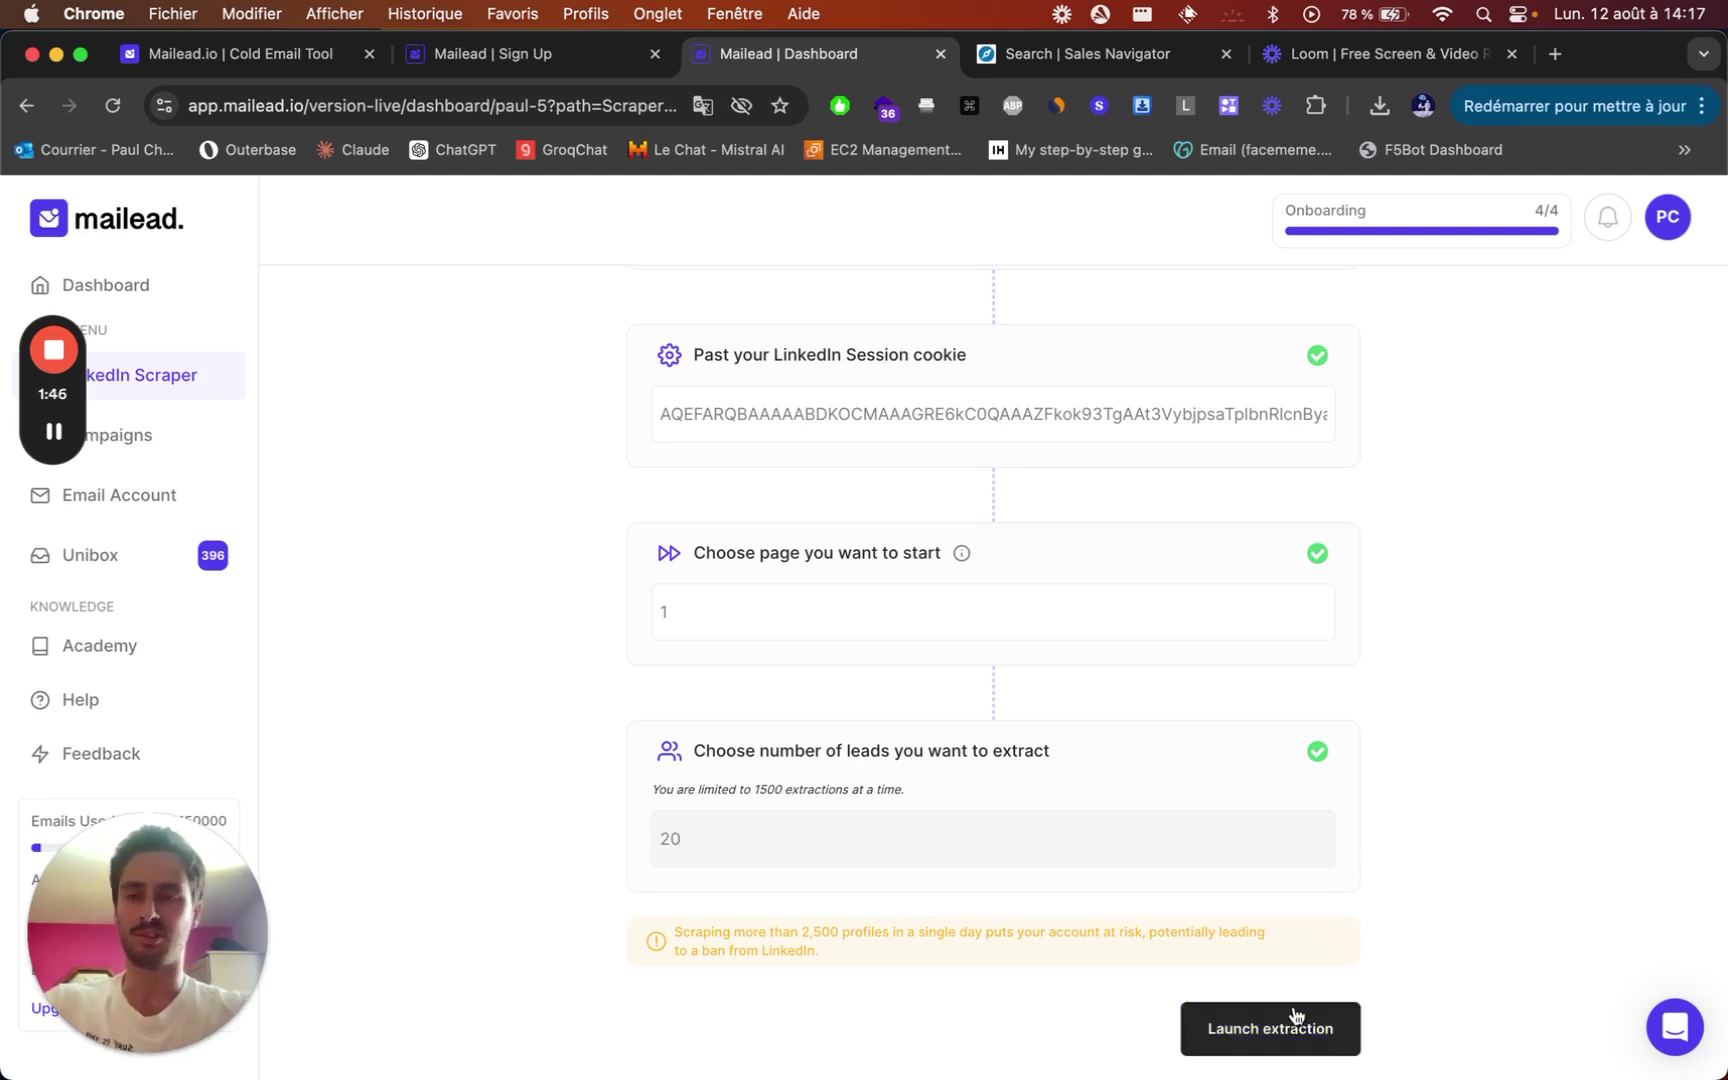
Download the leads file from the 20-contact 'test ceo' extraction card.
mouse_move(55, 431)
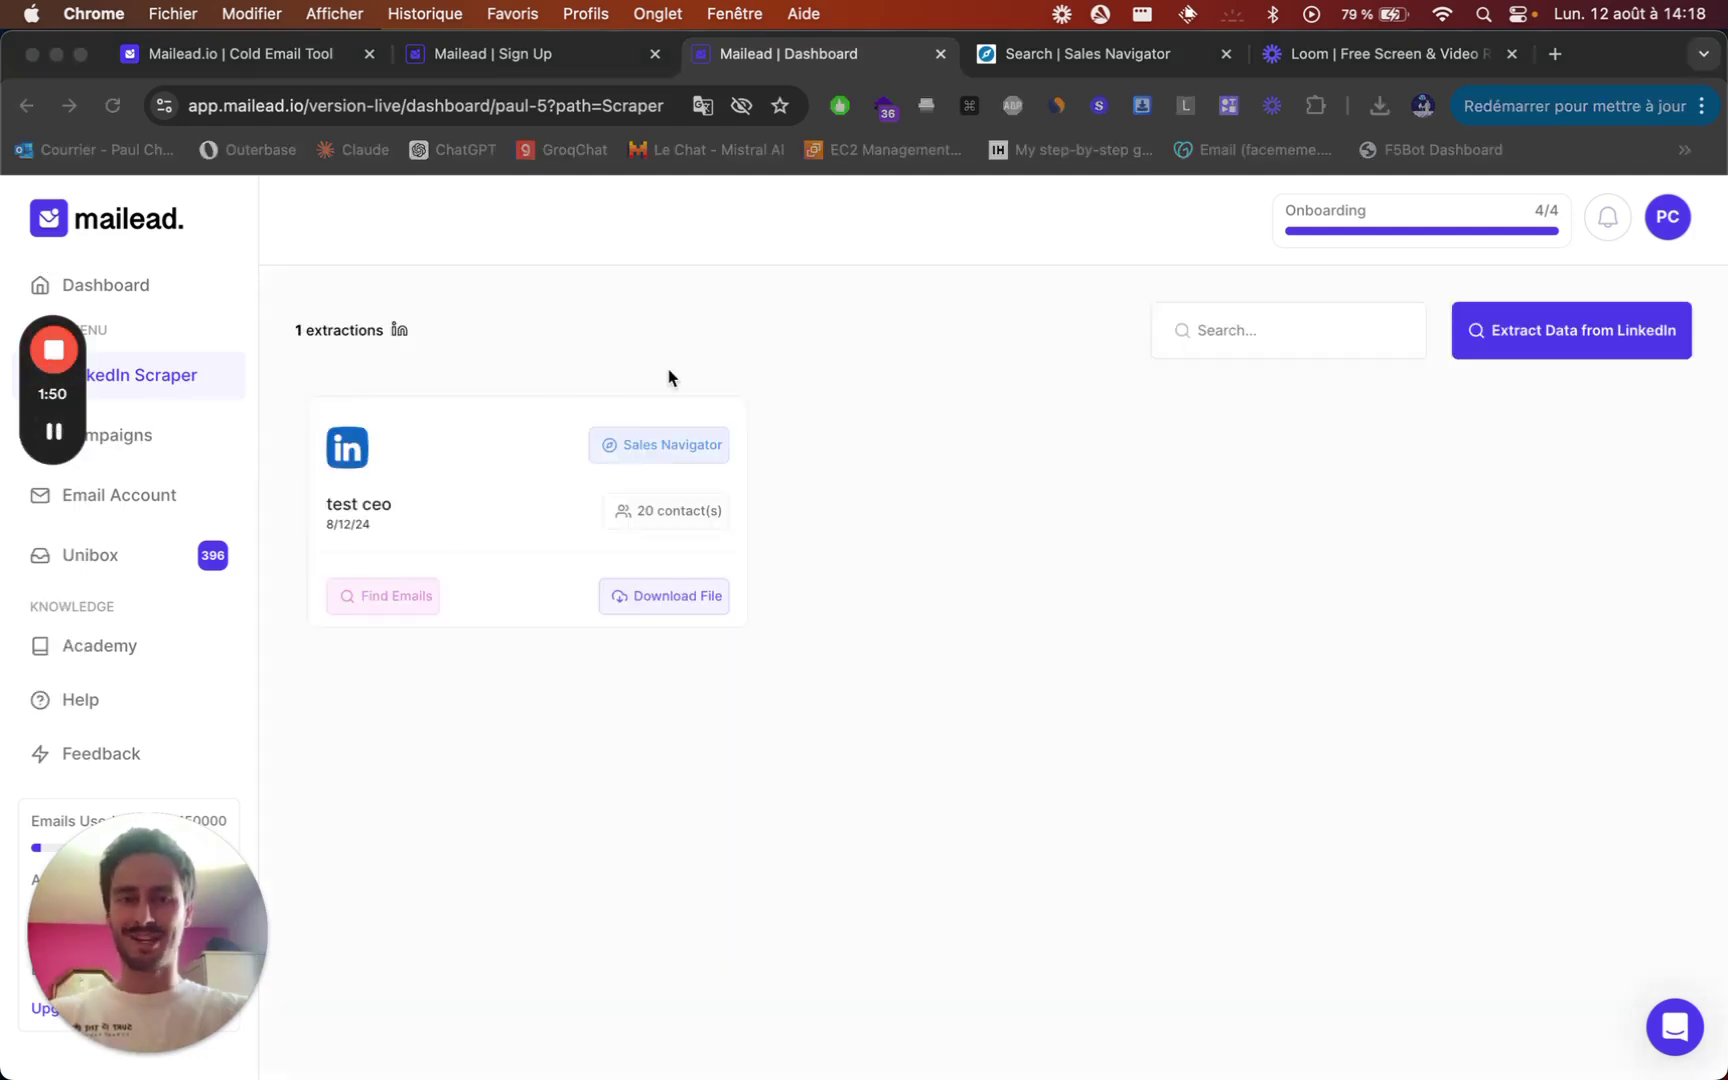
left_click(648, 597)
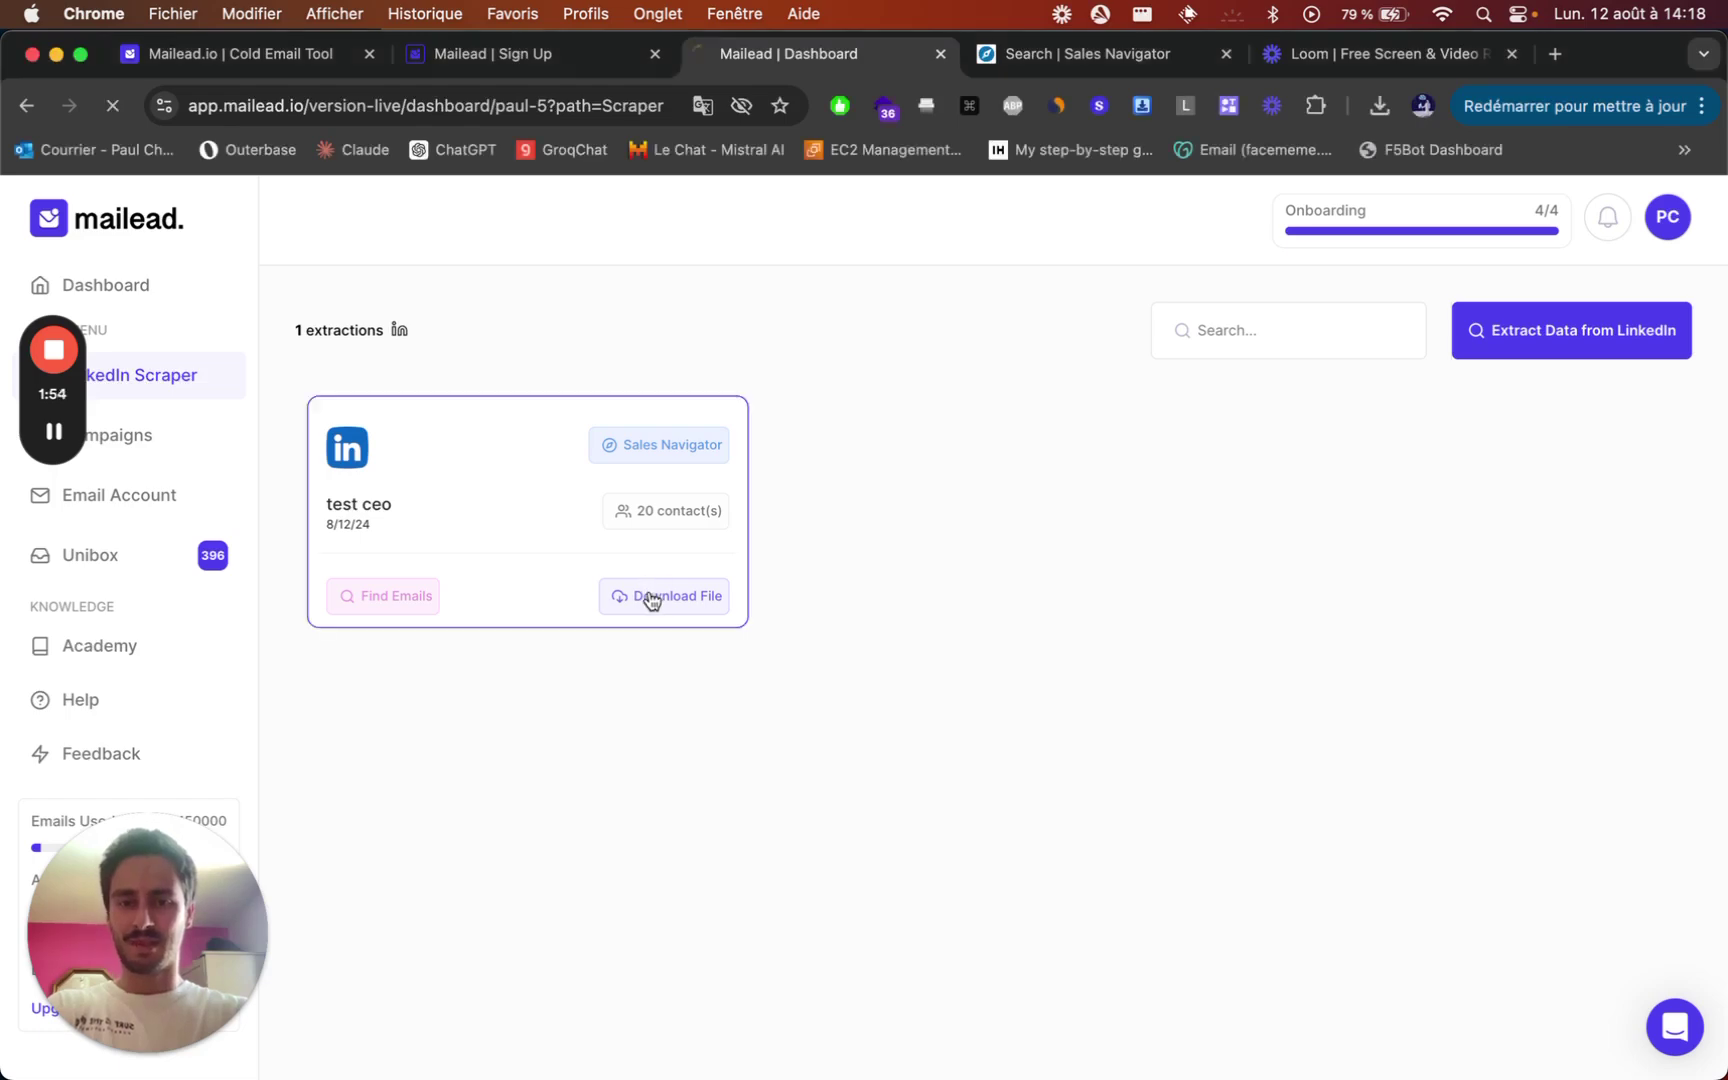
left_click(652, 597)
left_click(1207, 176)
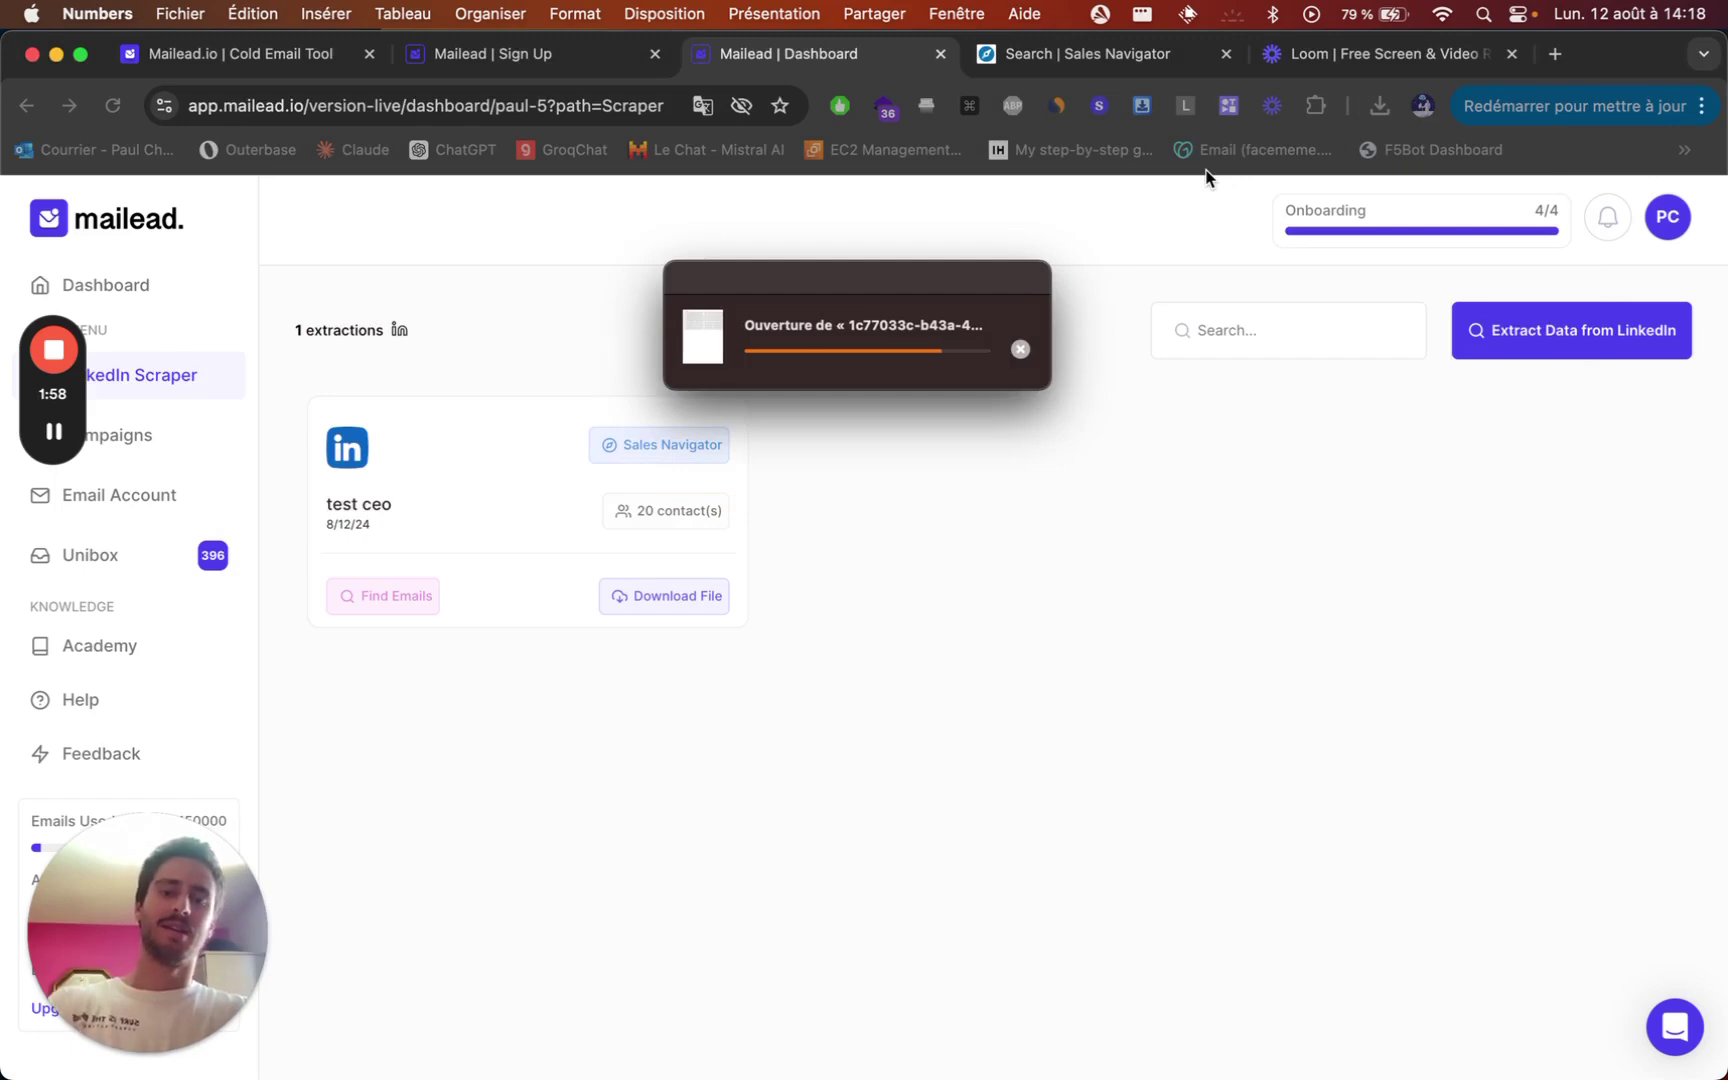
scroll(930, 550, "right", 10)
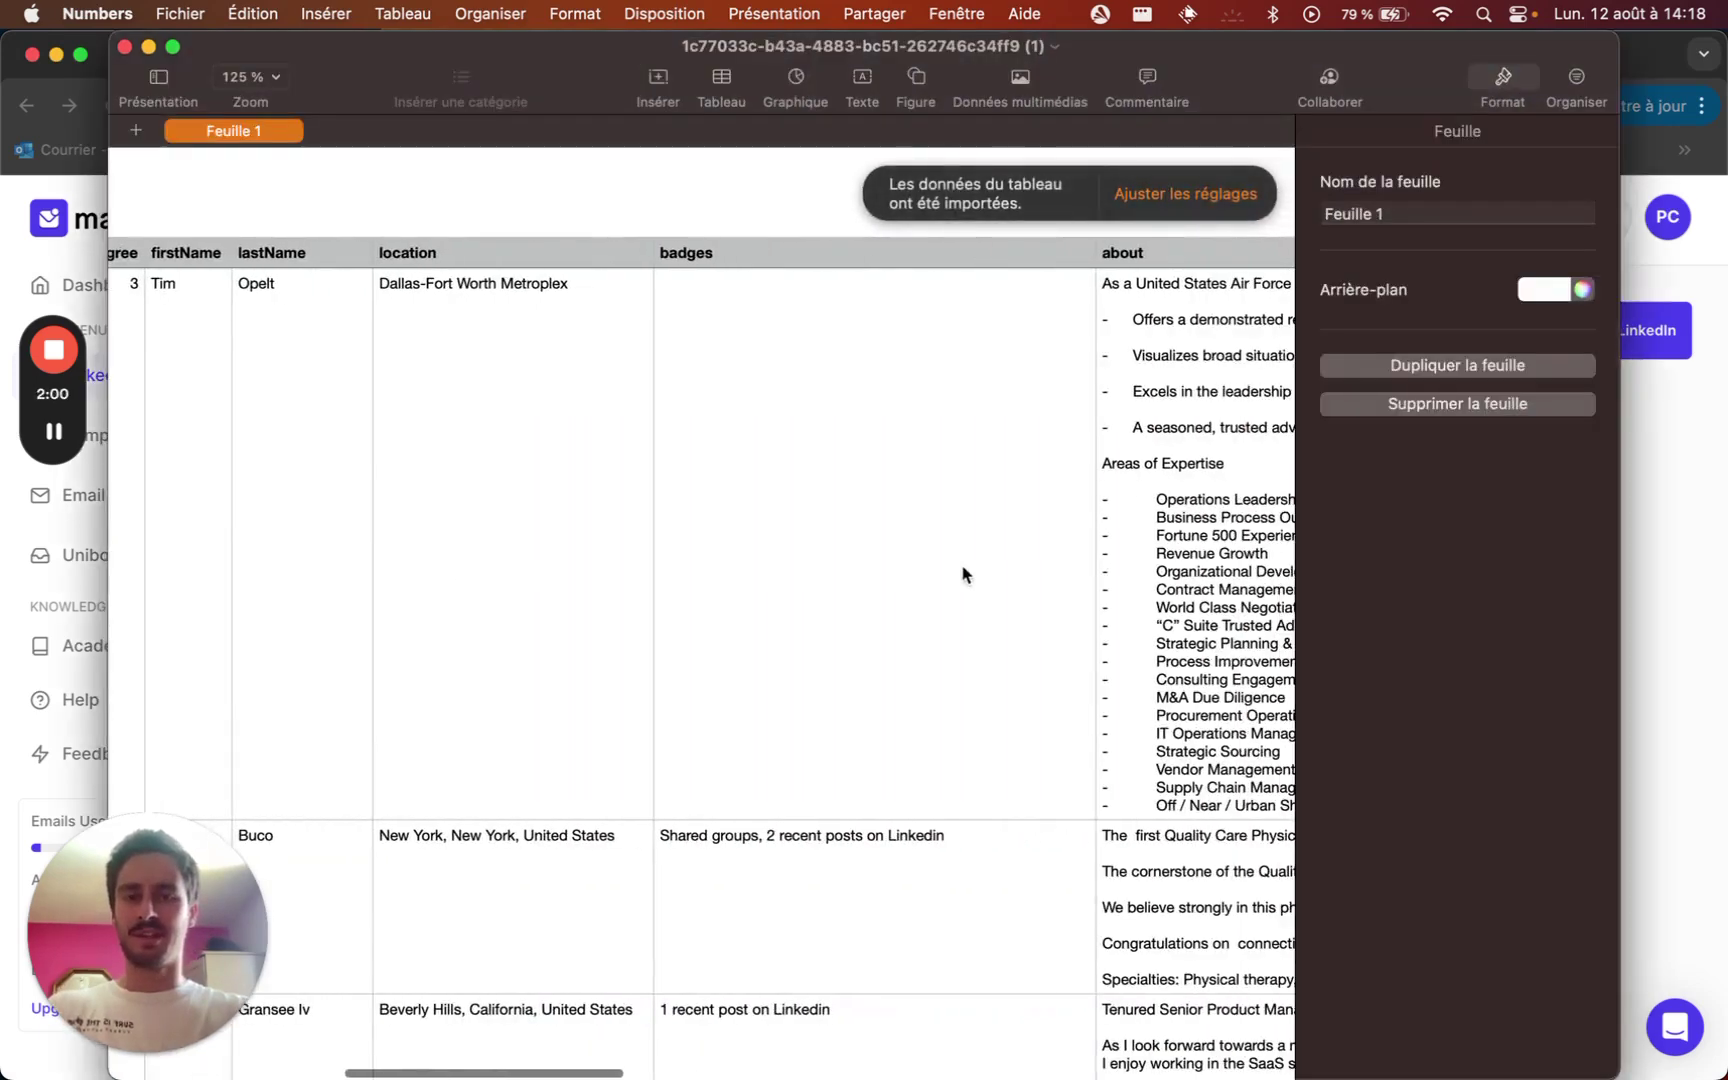
left_click(1502, 80)
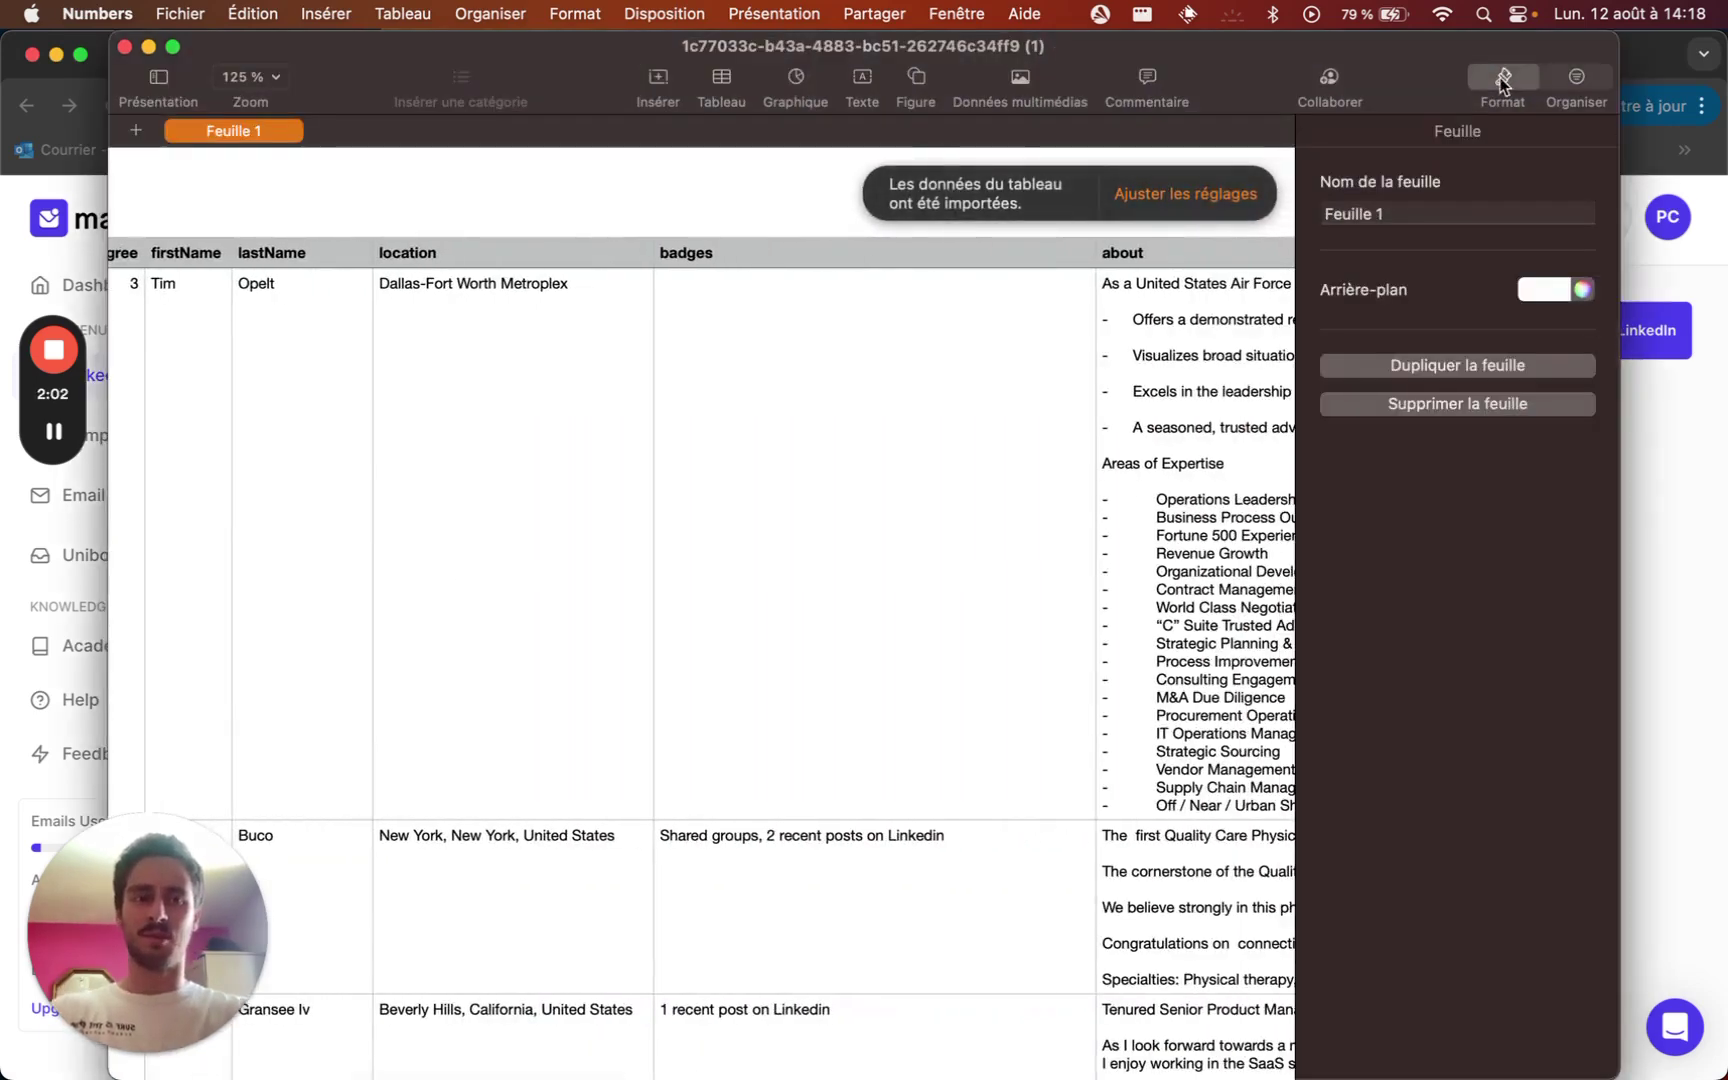
scroll(1190, 402, "right", 5)
scroll(900, 390, "left", 4)
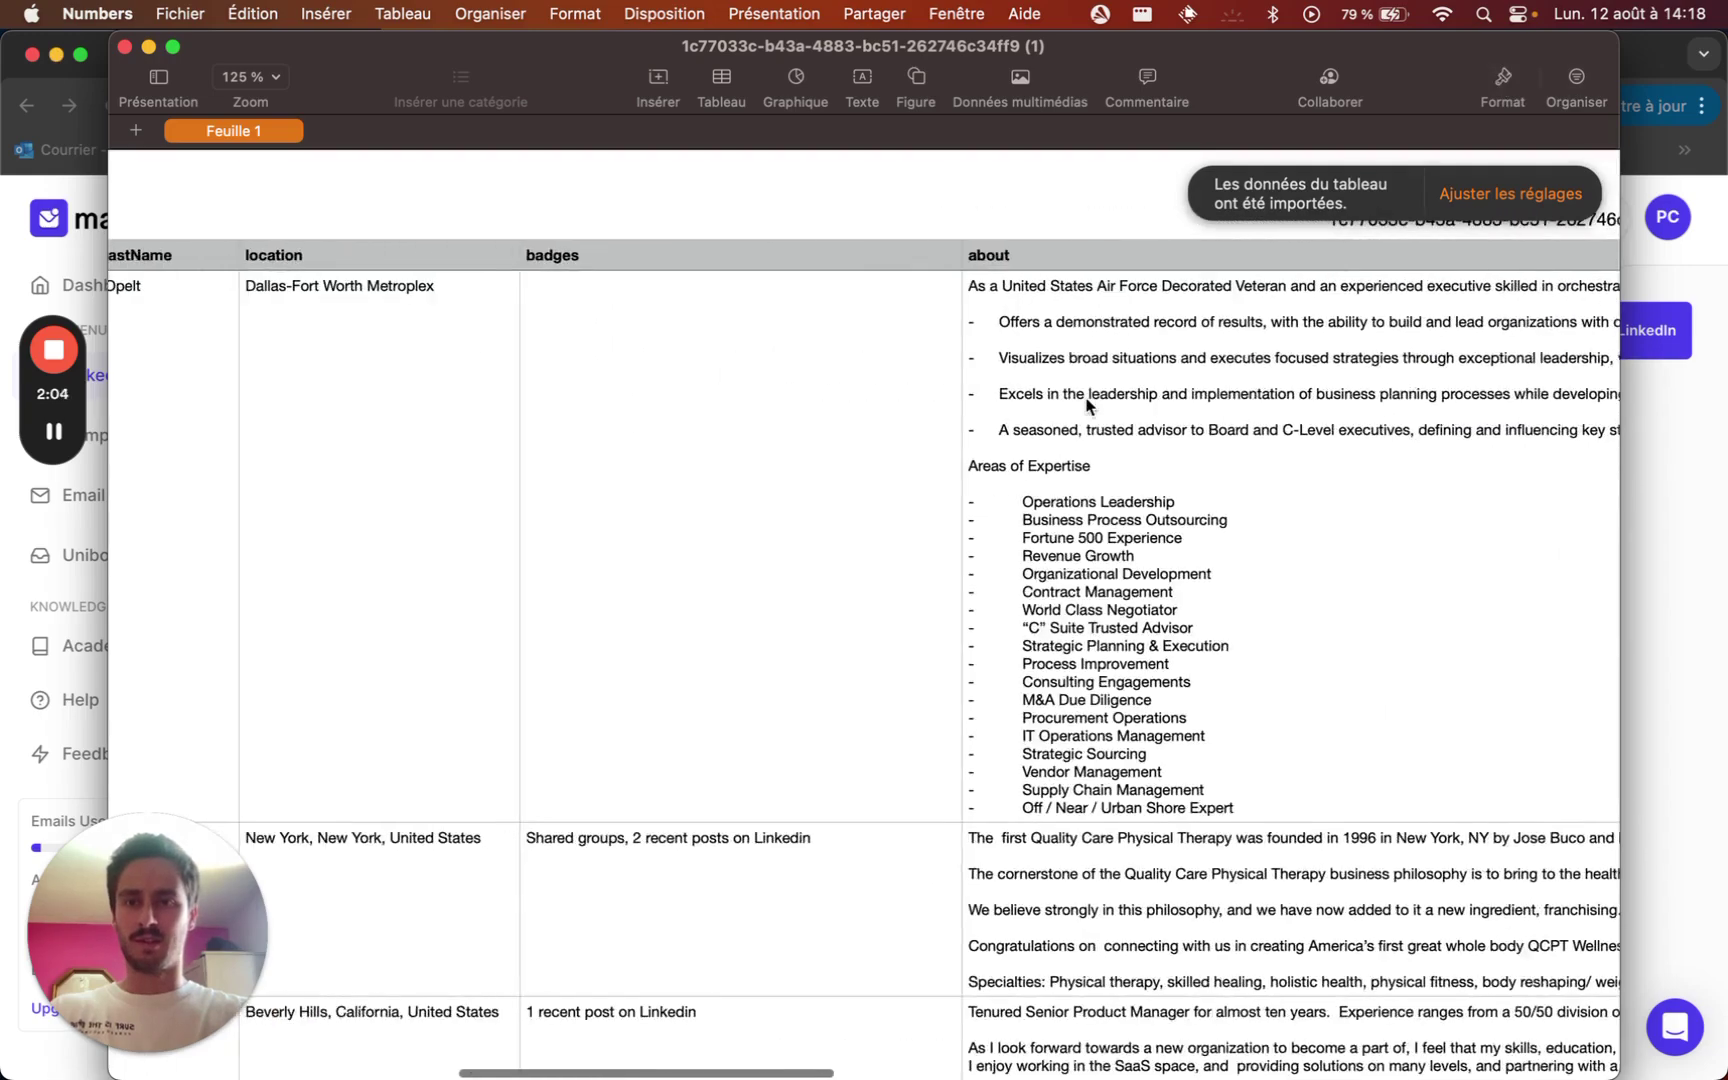
scroll(297, 358, "left", 3)
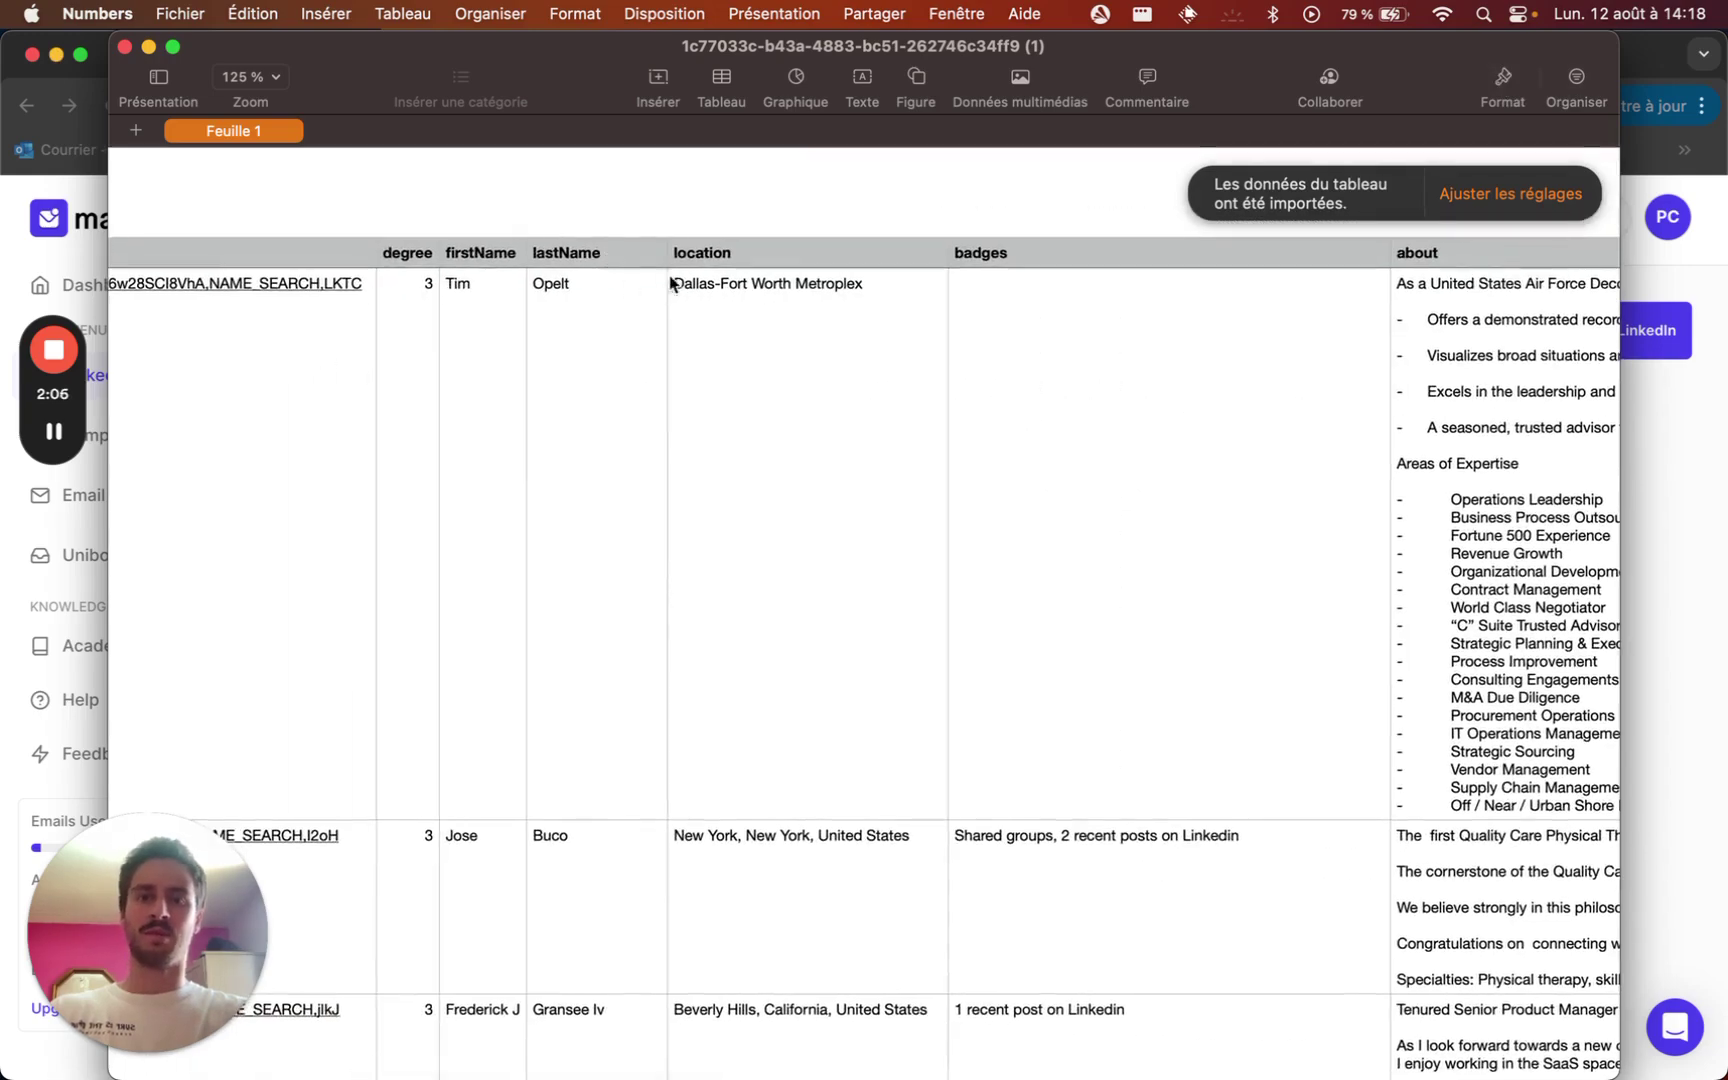
scroll(667, 417, "right", 5)
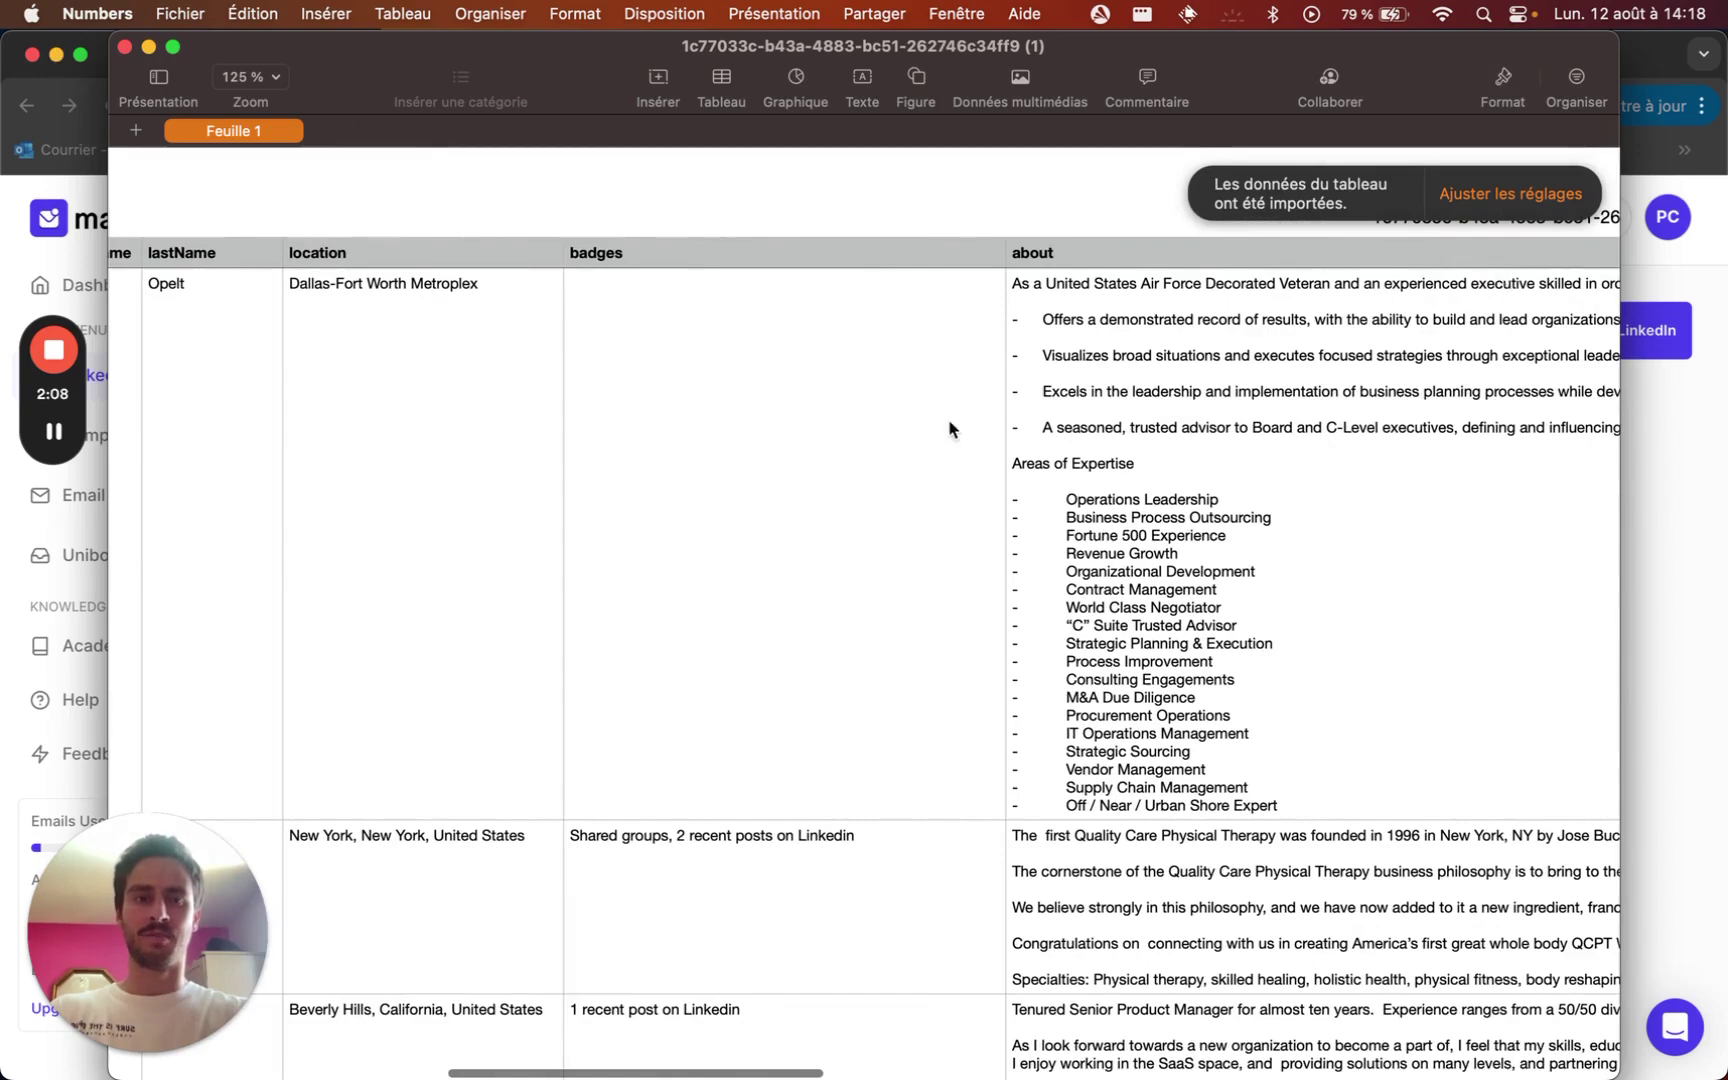
scroll(949, 428, "right", 5)
scroll(1184, 555, "right", 8)
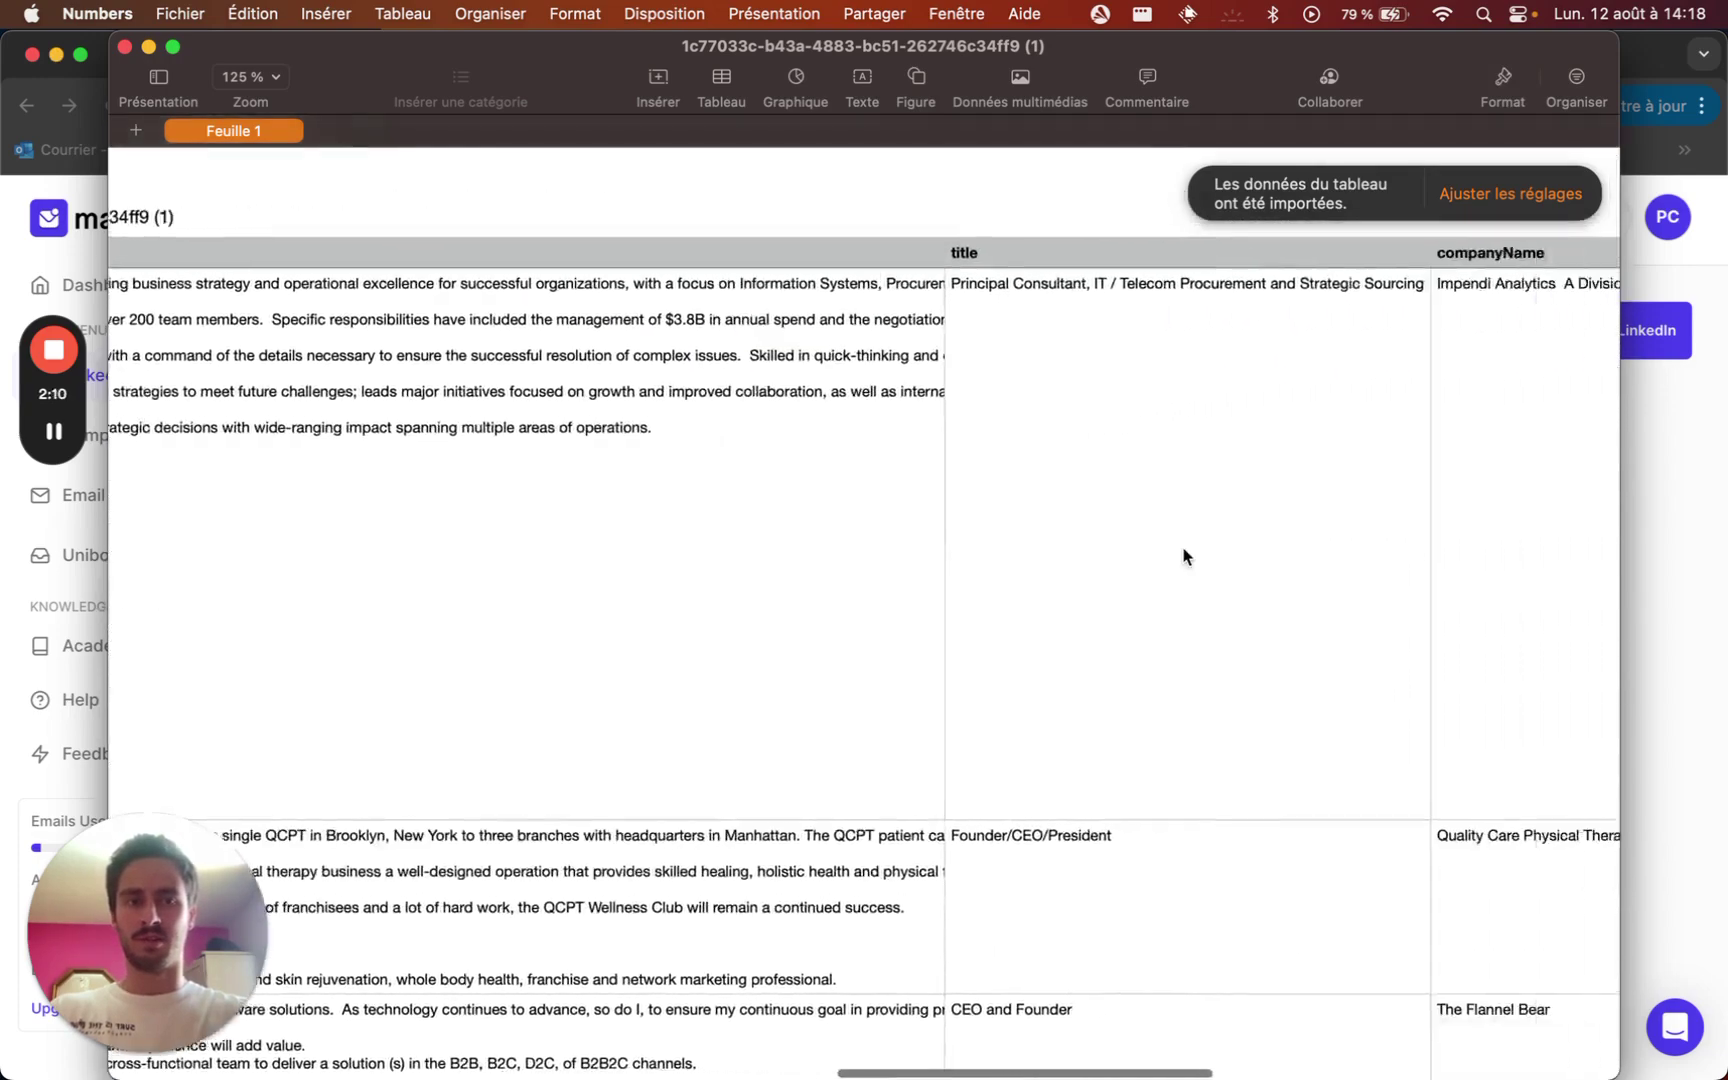
scroll(1184, 555, "right", 10)
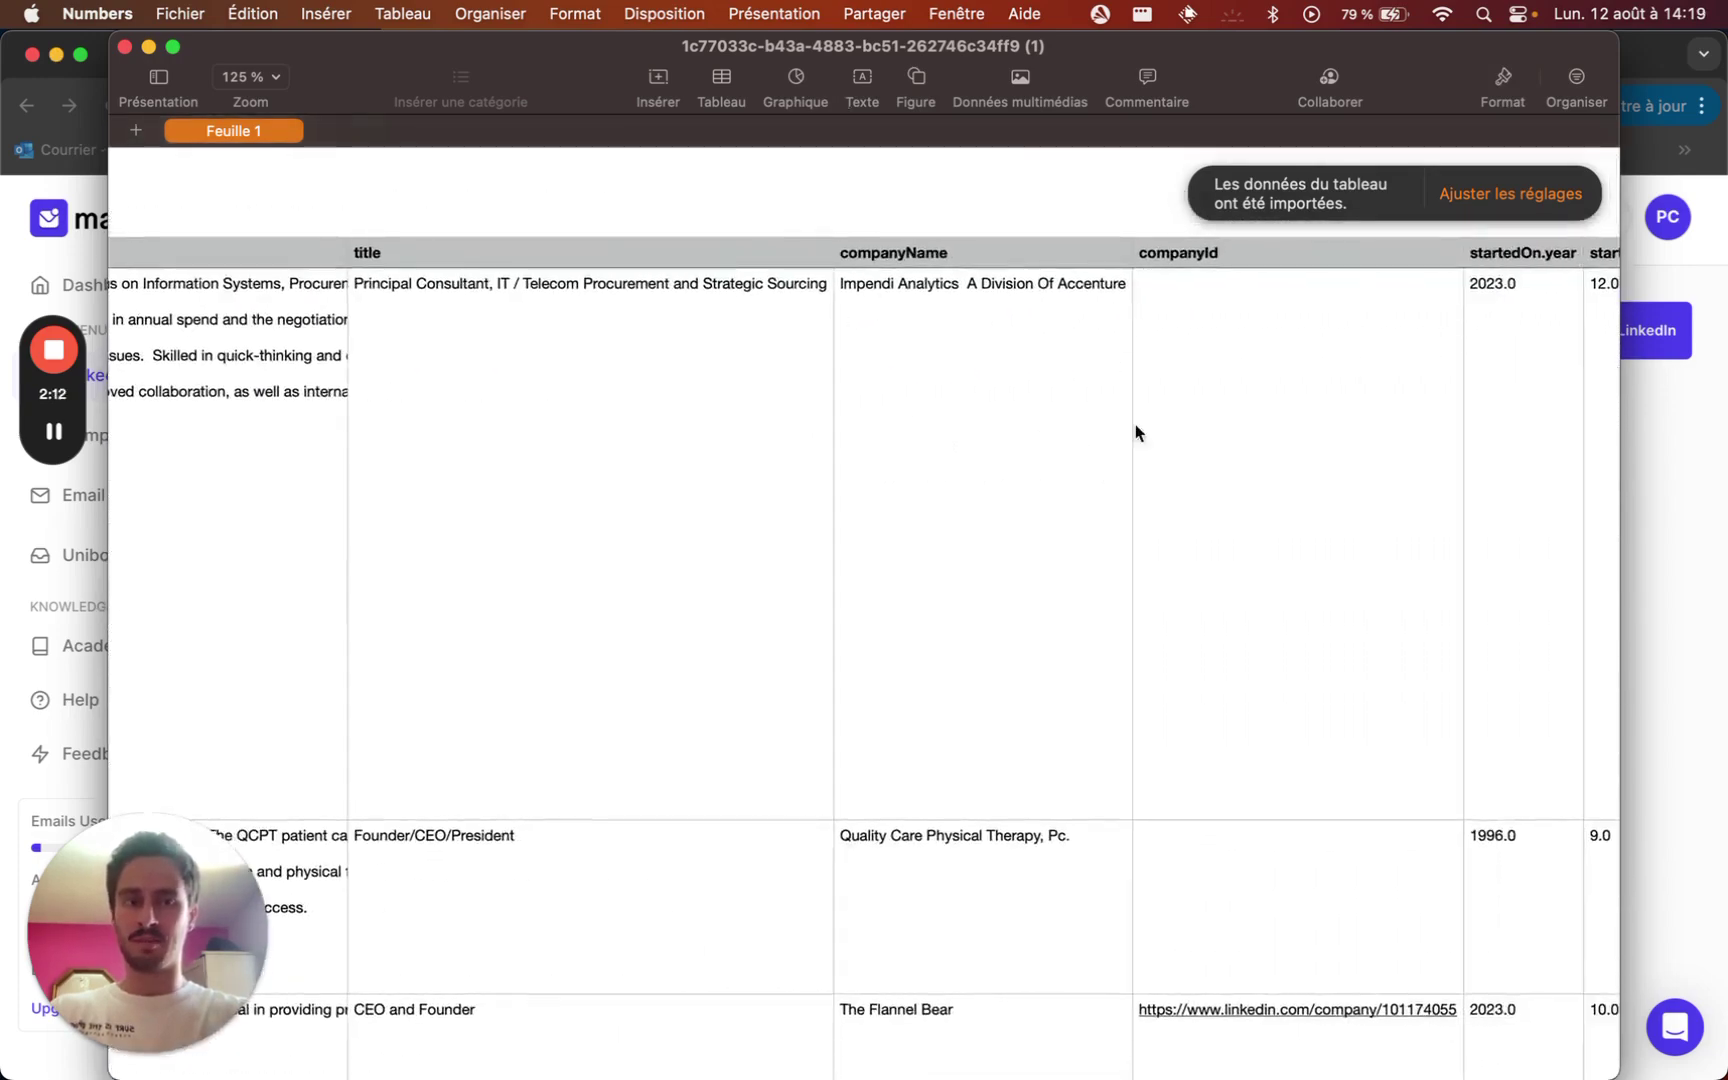
scroll(1211, 727, "right", 10)
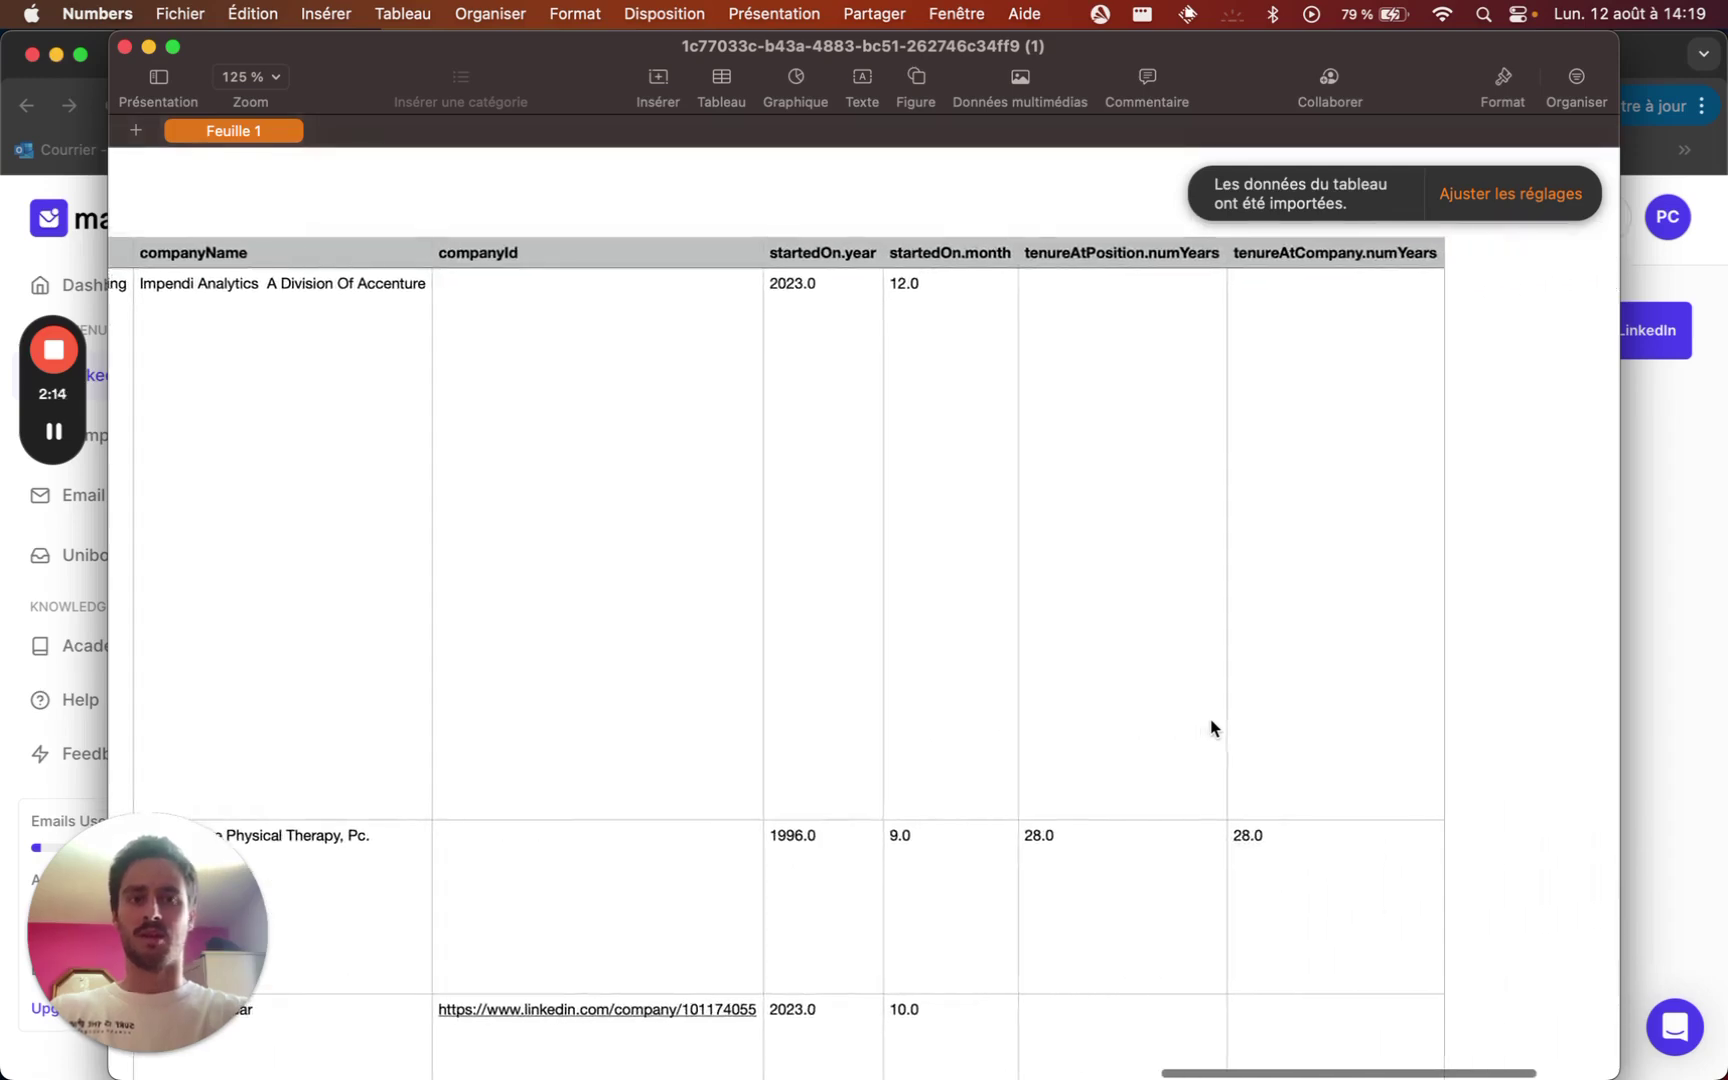
scroll(837, 430, "down", 3)
scroll(837, 430, "down", 6)
scroll(837, 430, "up", 5)
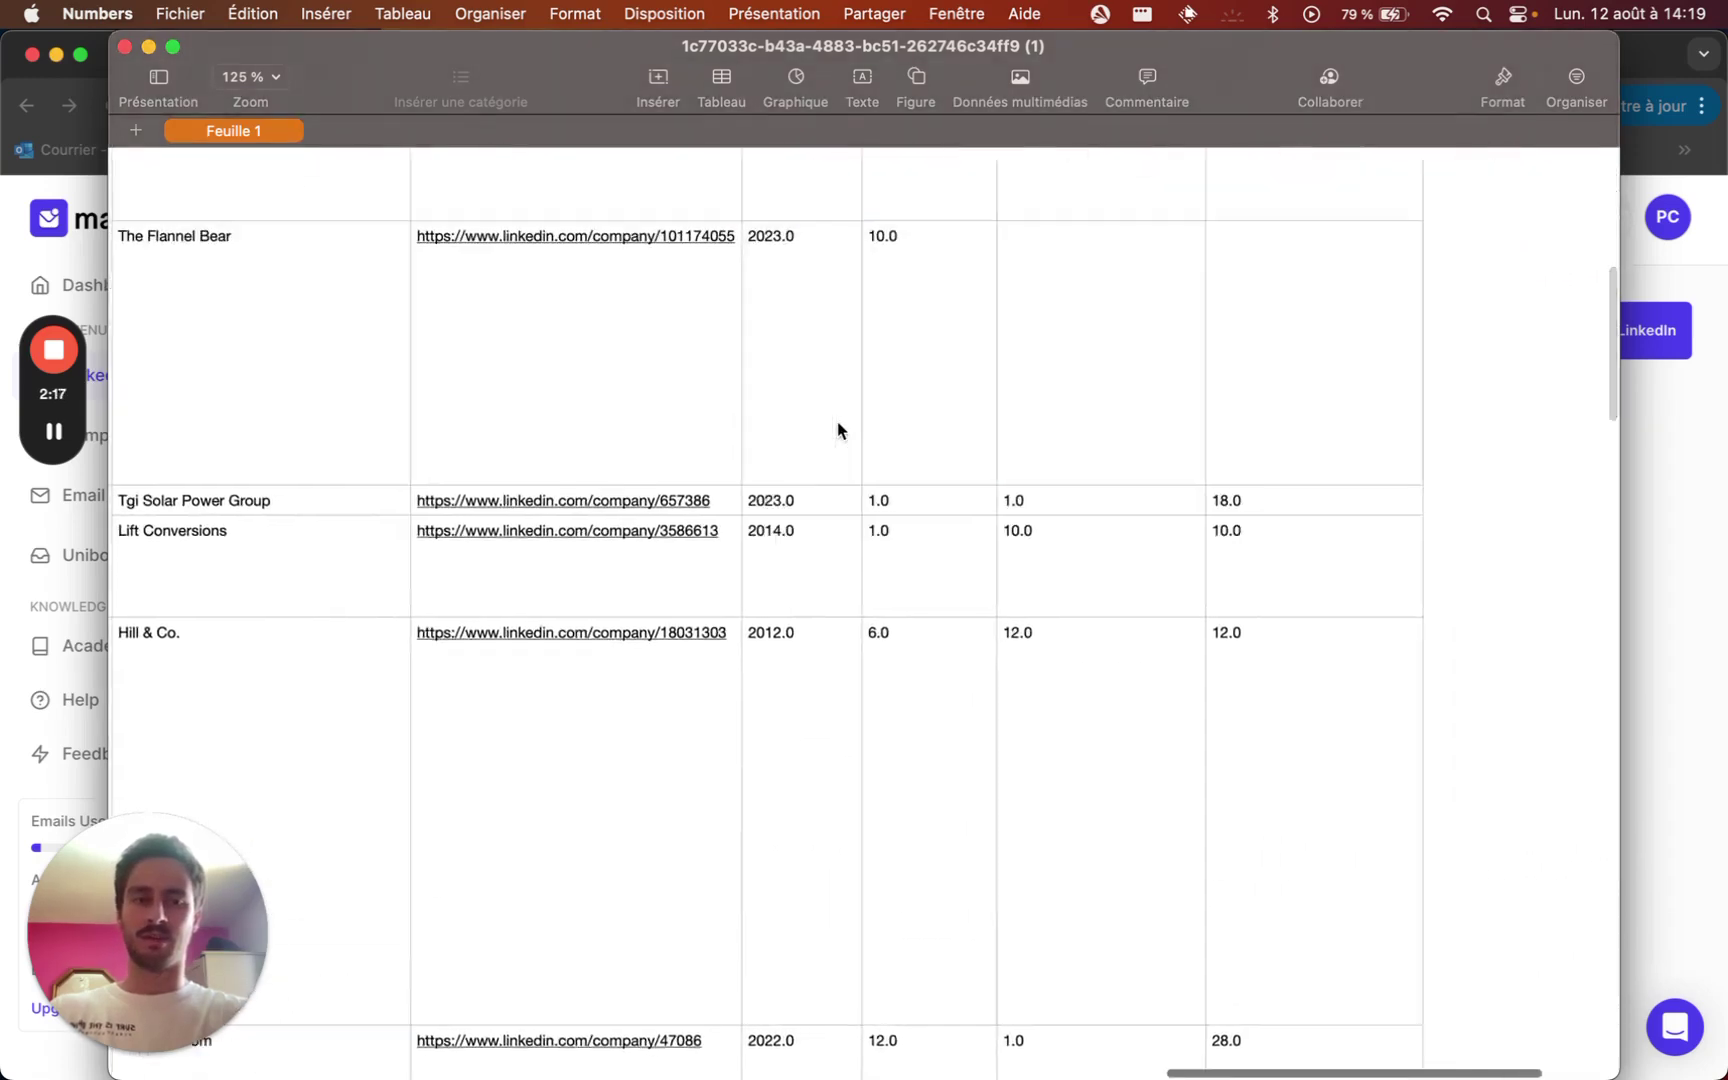
scroll(838, 430, "left", 8)
scroll(838, 430, "left", 15)
scroll(838, 430, "up", 5)
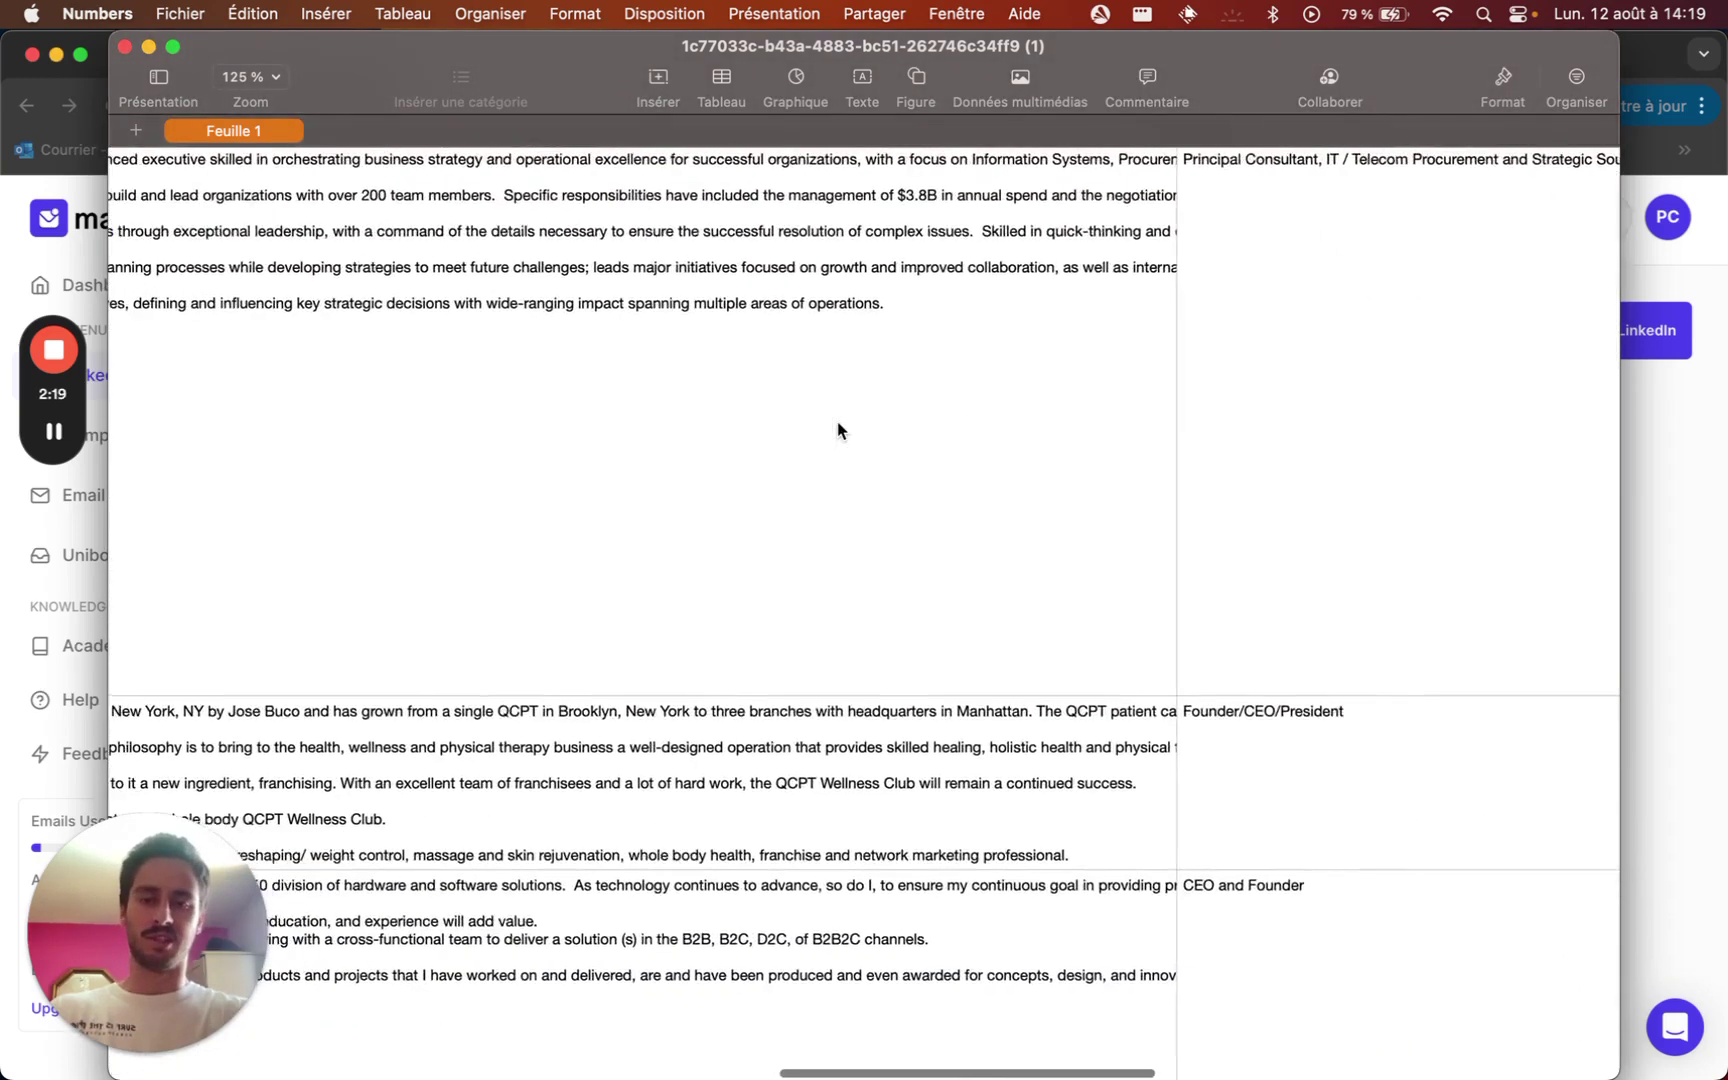
scroll(838, 430, "left", 10)
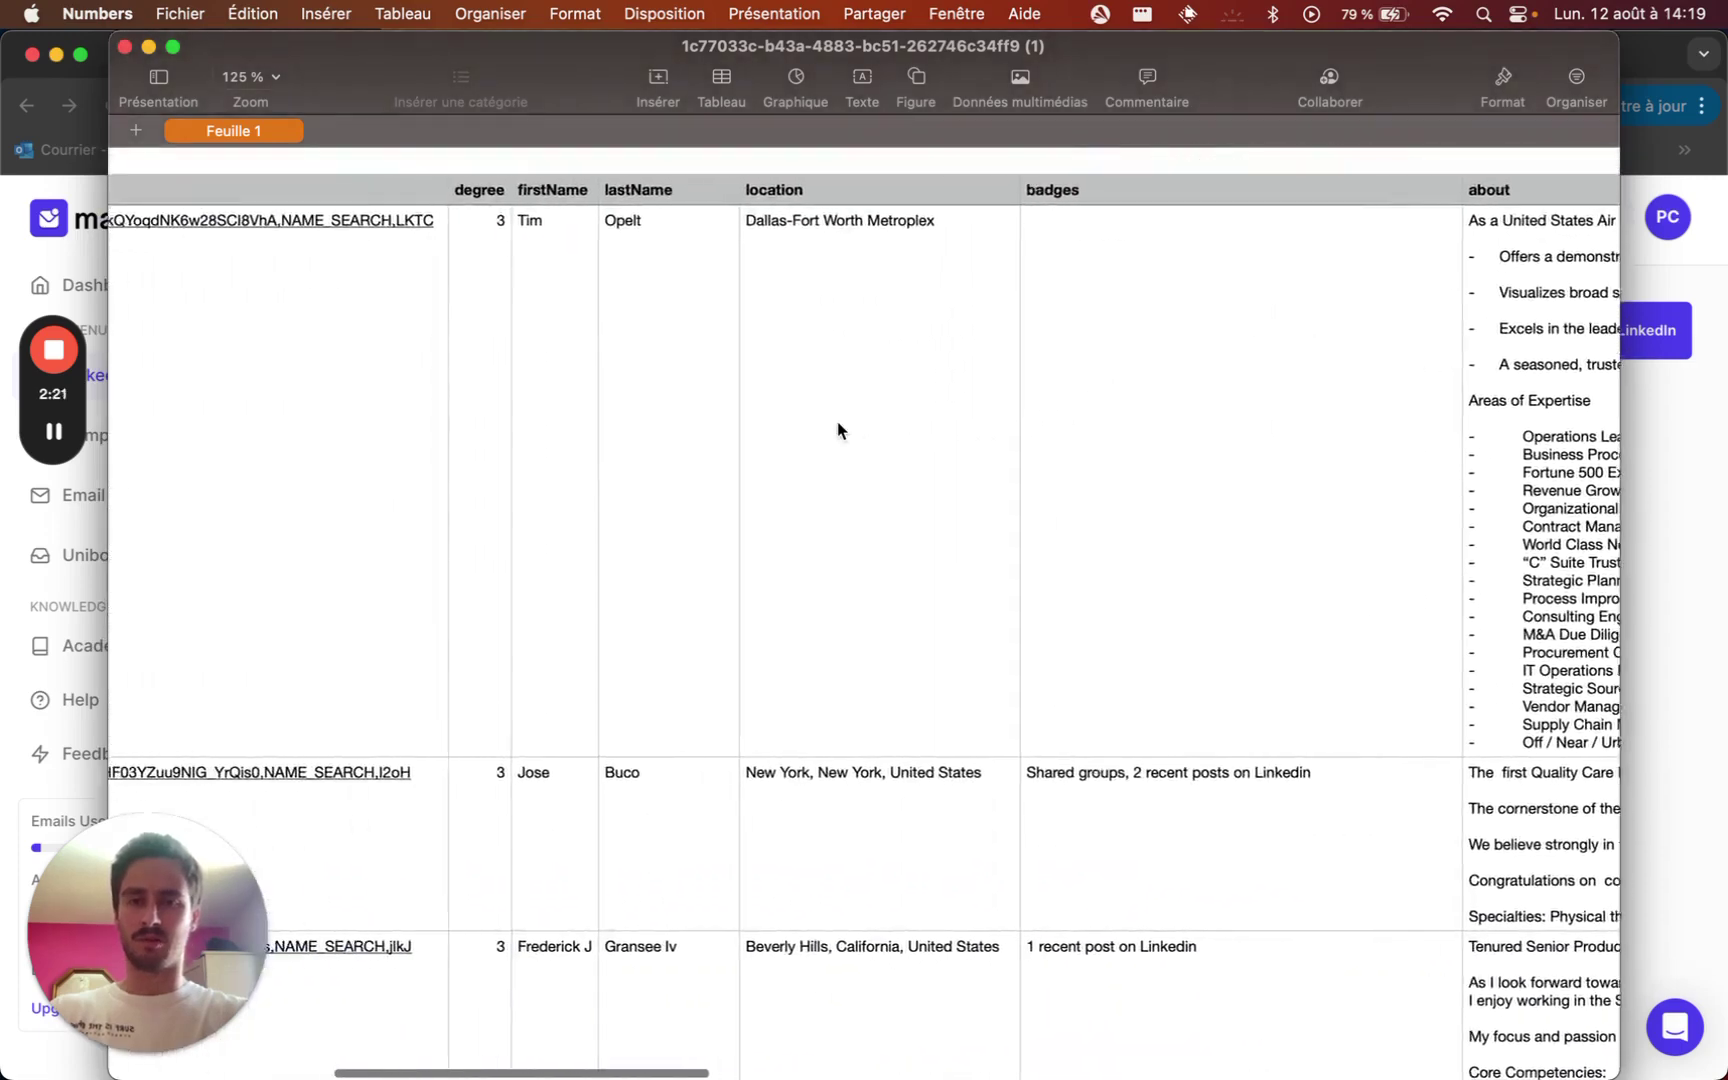
Scroll through the leads table in Numbers and dismiss the notification widgets covering it.
scroll(838, 430, "right", 5)
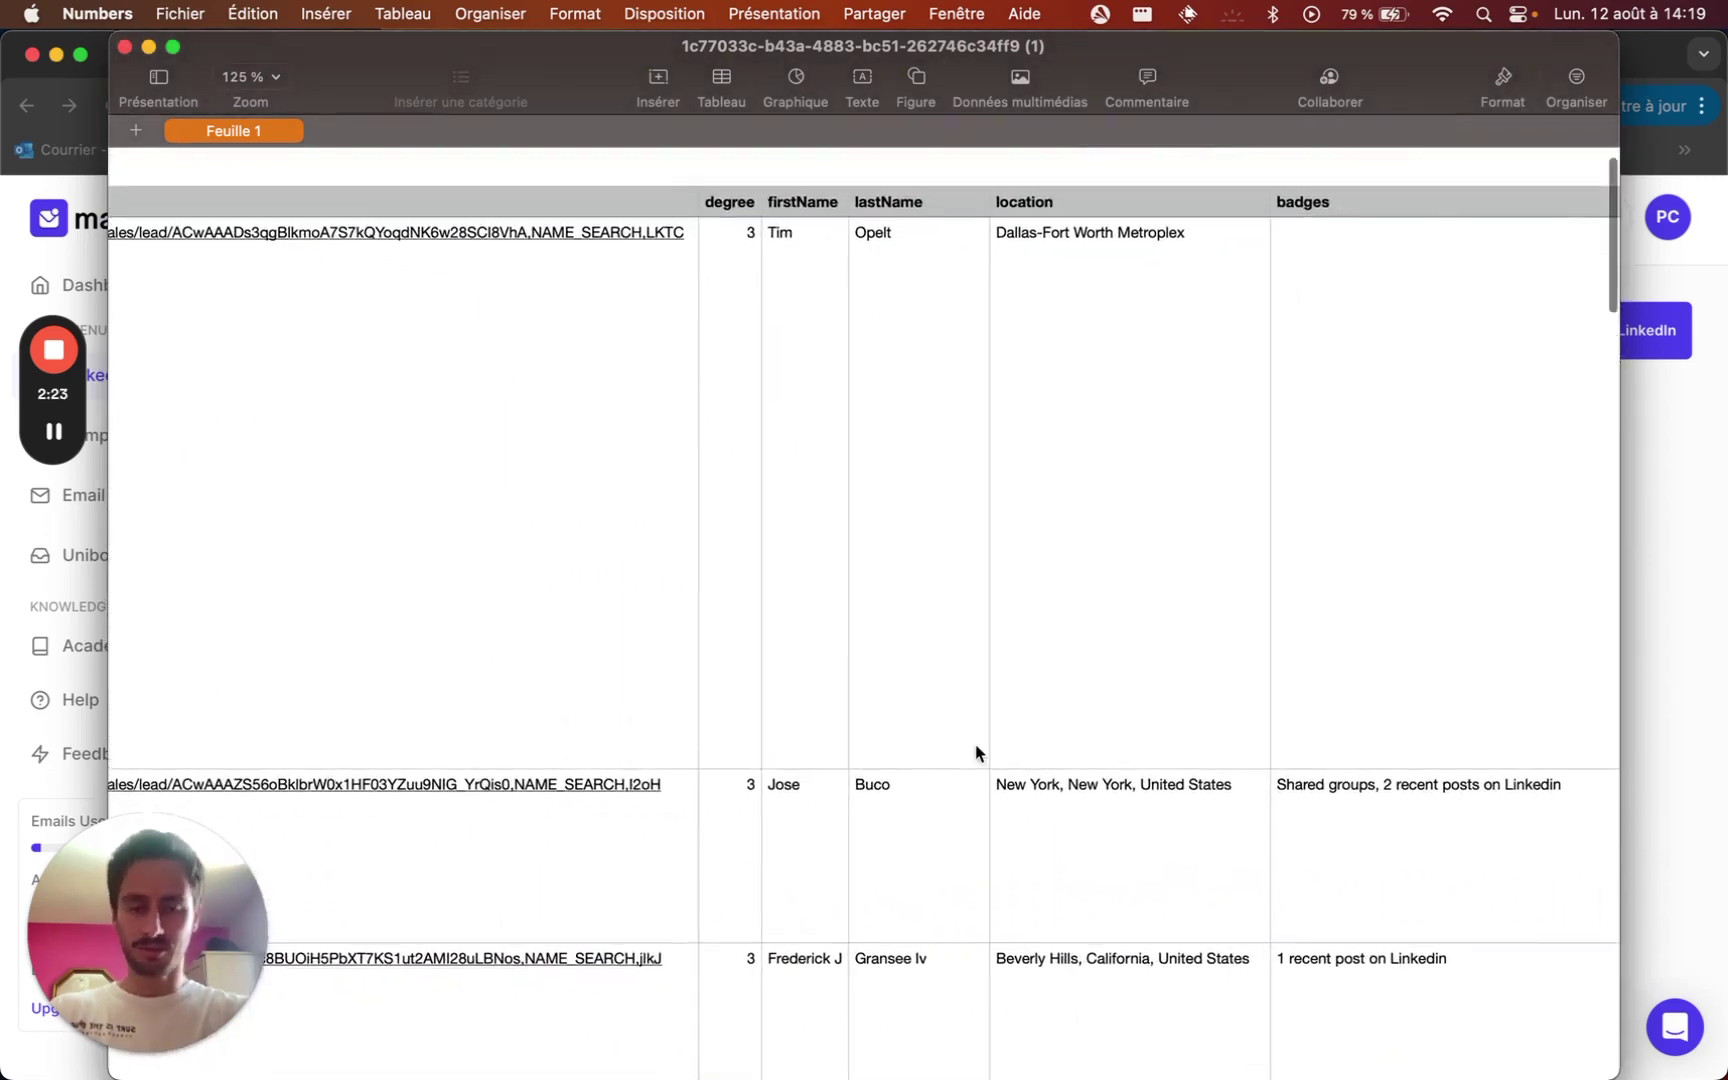
scroll(1086, 646, "down", 4)
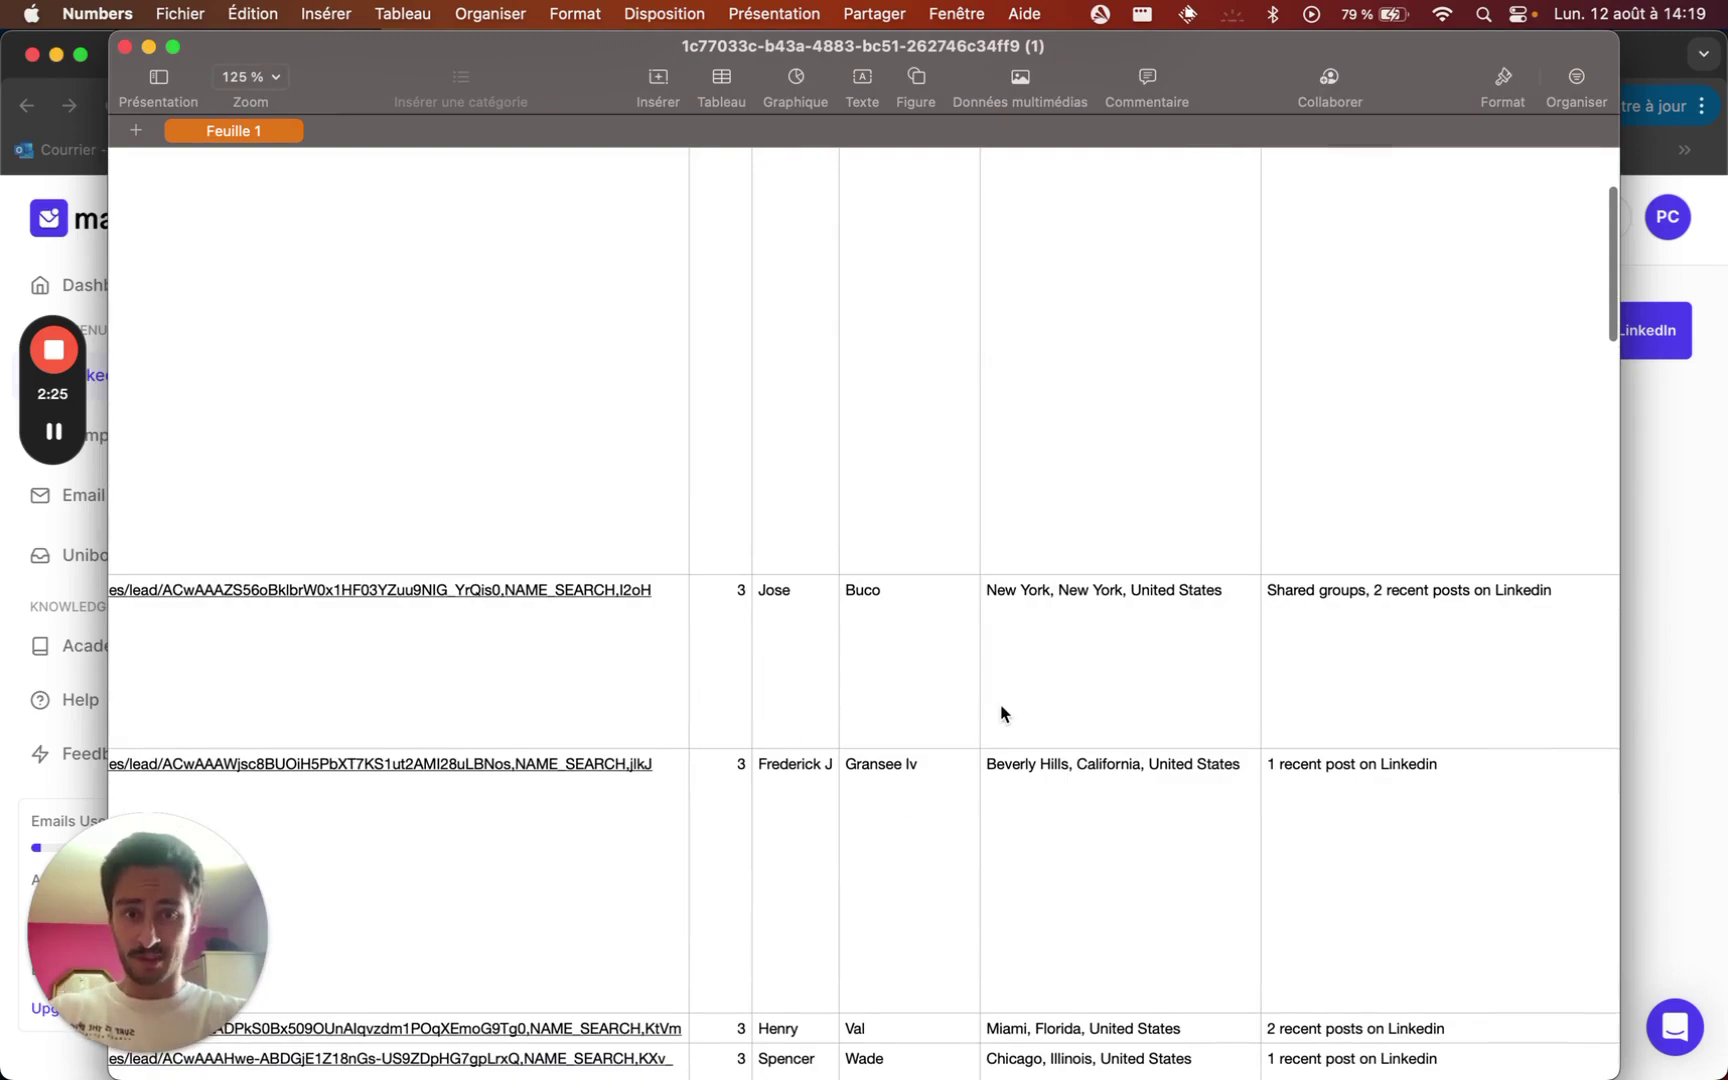
scroll(1001, 713, "down", 15)
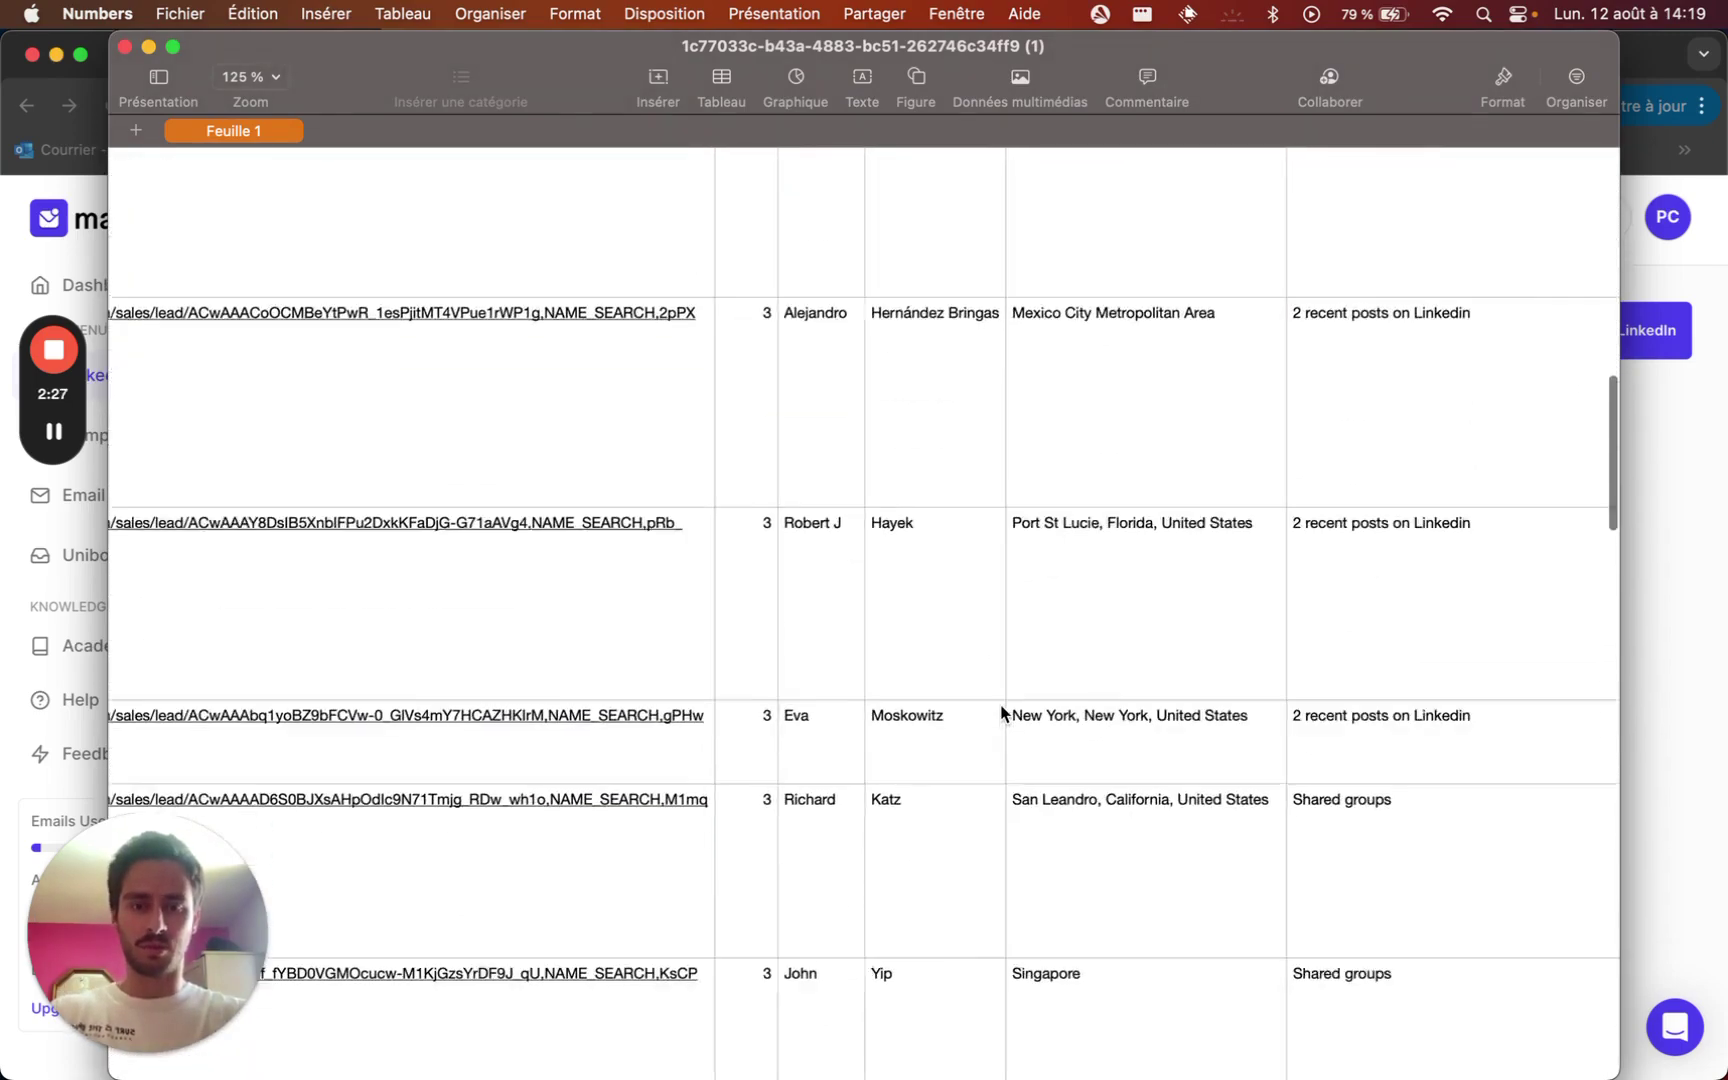
scroll(1001, 713, "down", 15)
scroll(1001, 713, "right", 5)
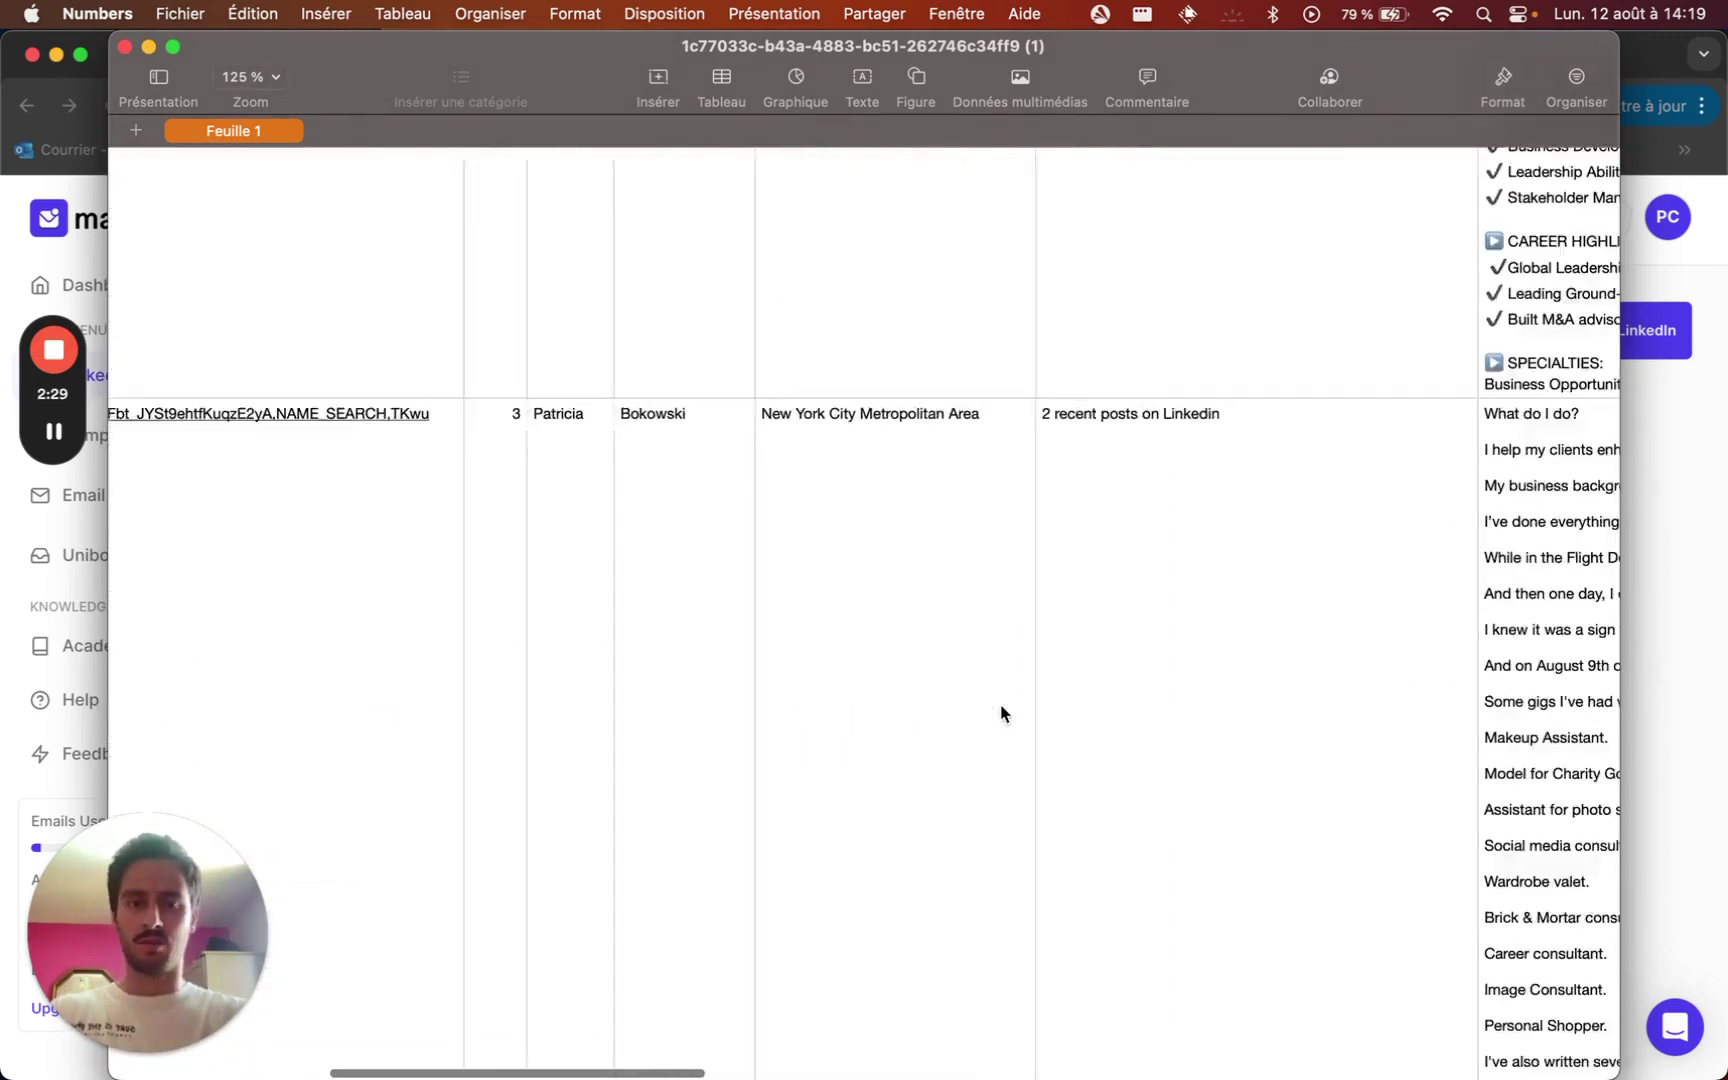
scroll(1001, 713, "right", 10)
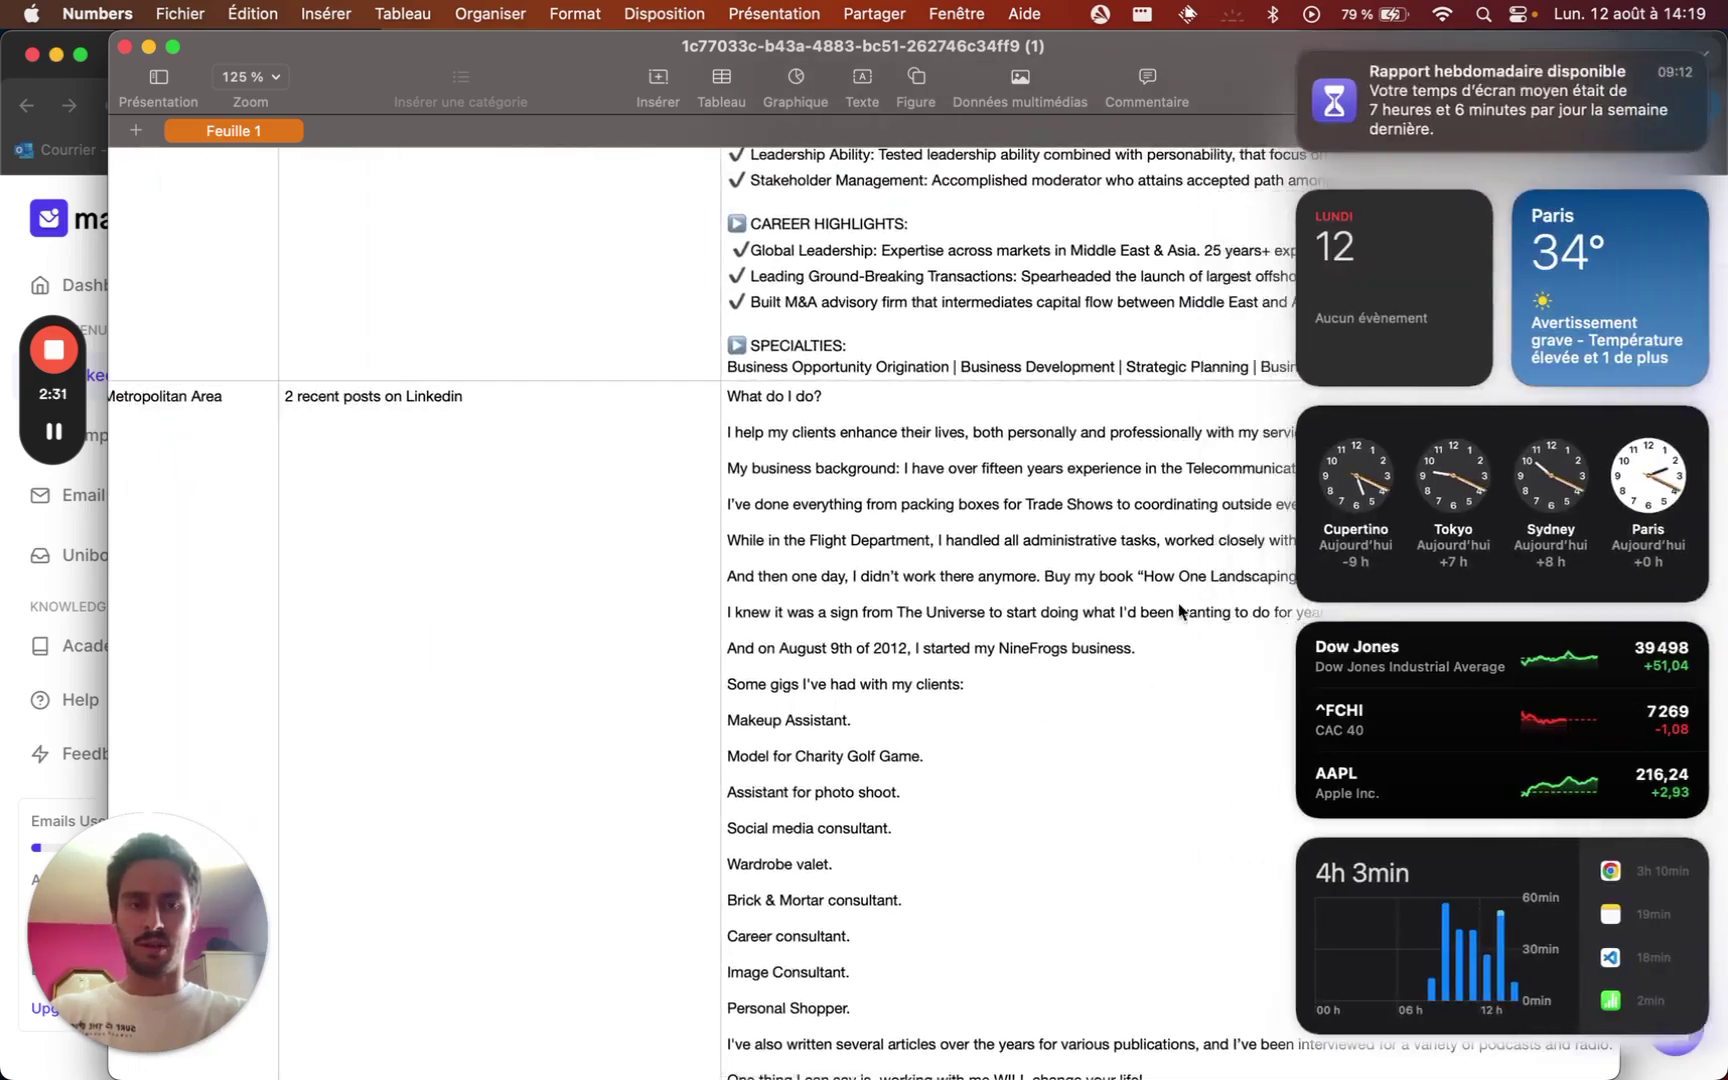
left_click(1180, 612)
scroll(855, 550, "right", 10)
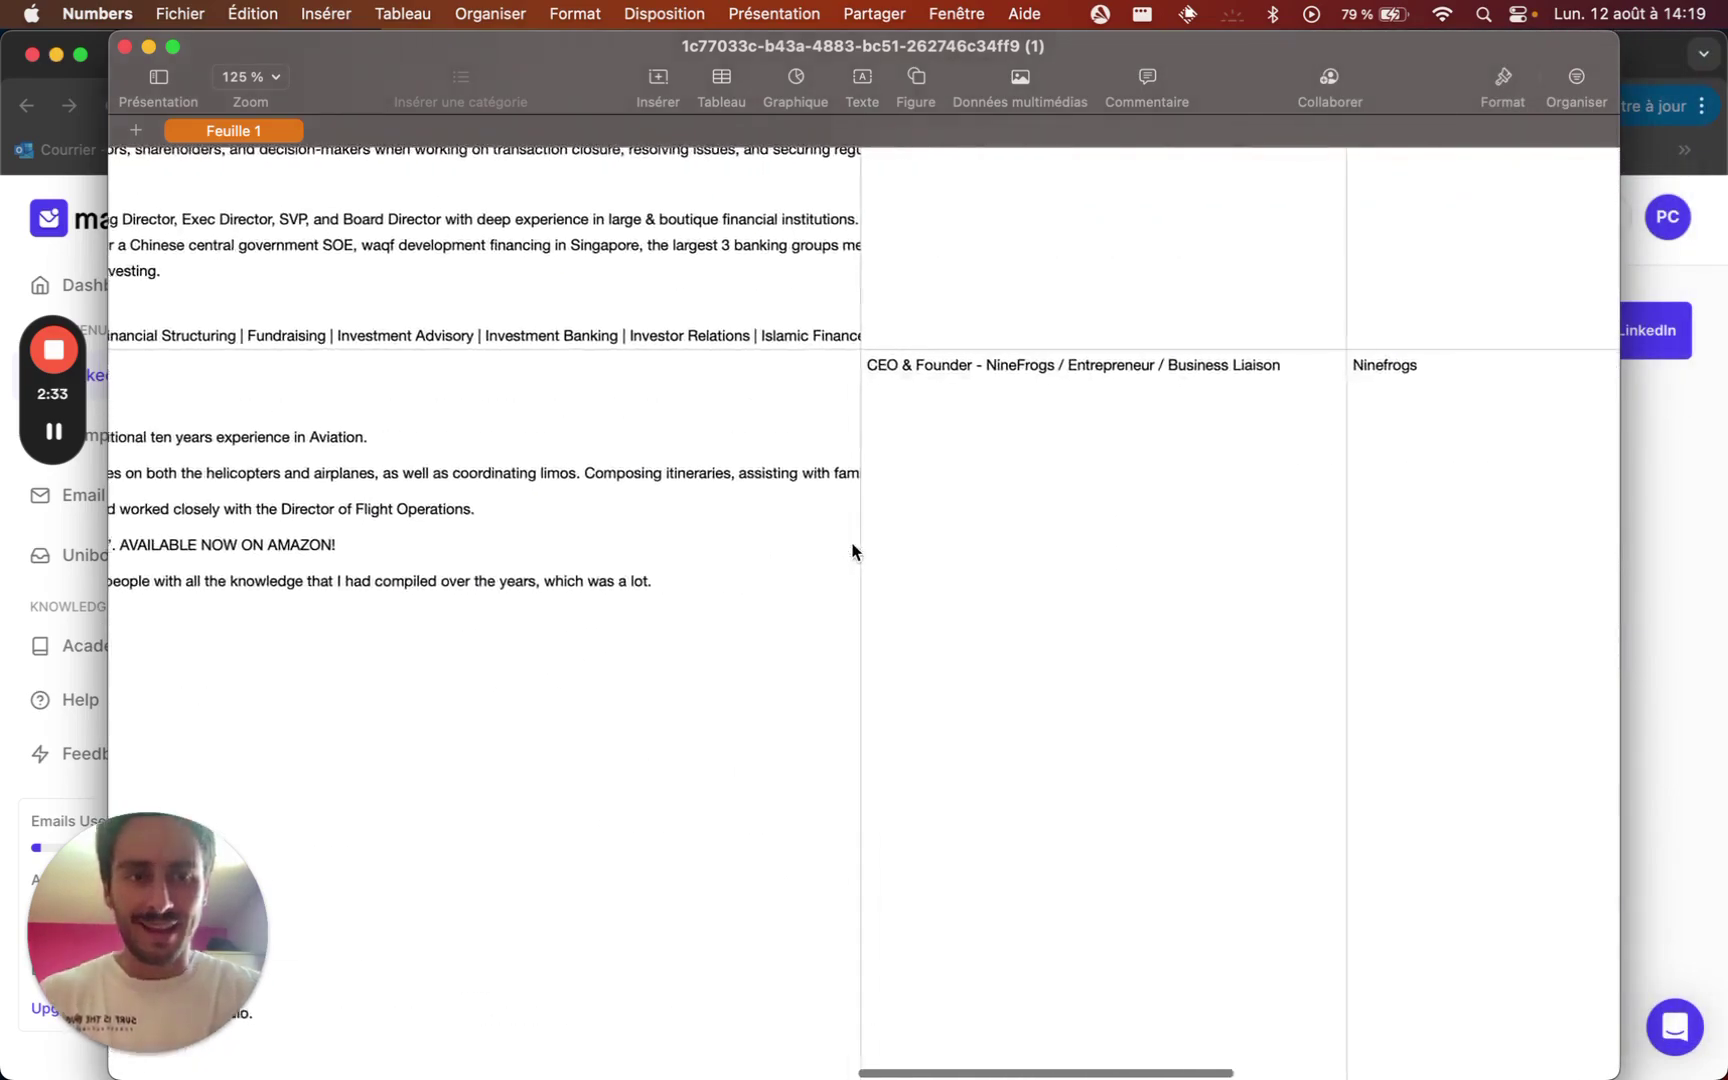
scroll(852, 550, "right", 3)
Finish reviewing the rows and columns of leads, then return to the Mailead dashboard in Chrome.
scroll(852, 550, "up", 15)
scroll(852, 550, "left", 5)
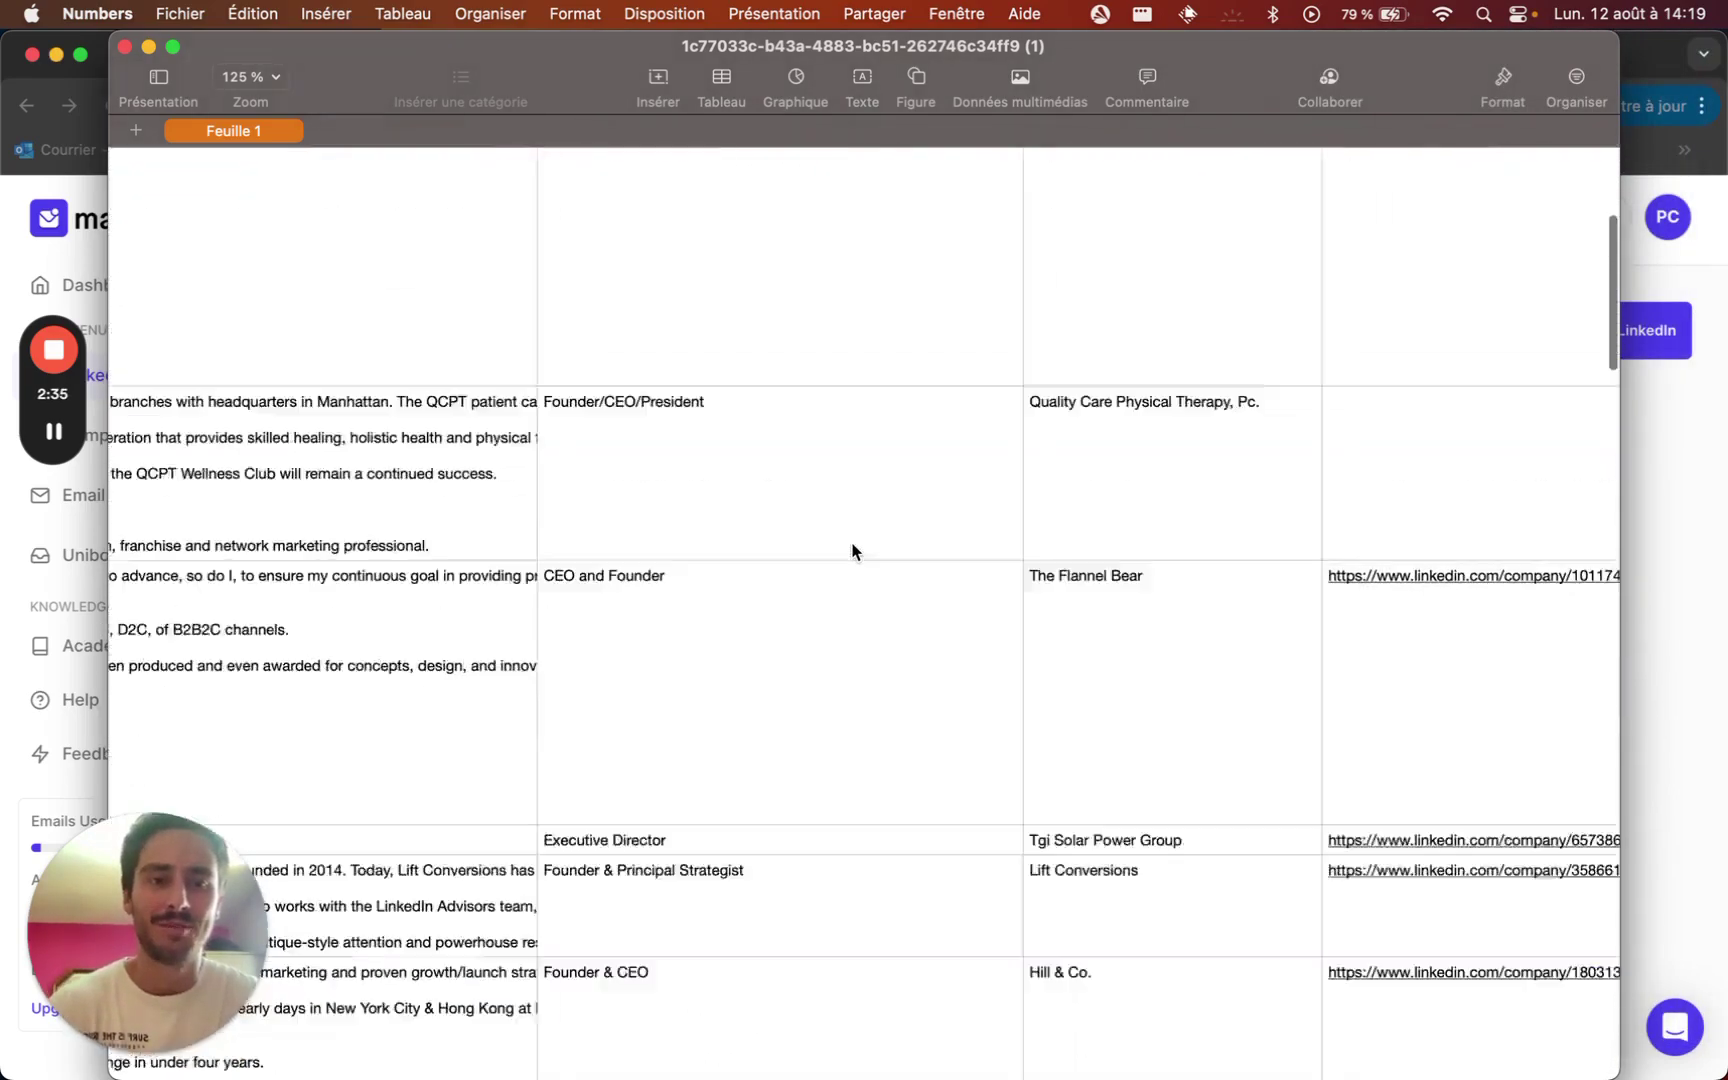
scroll(852, 550, "up", 5)
scroll(1296, 374, "right", 1)
scroll(1230, 512, "down", 2)
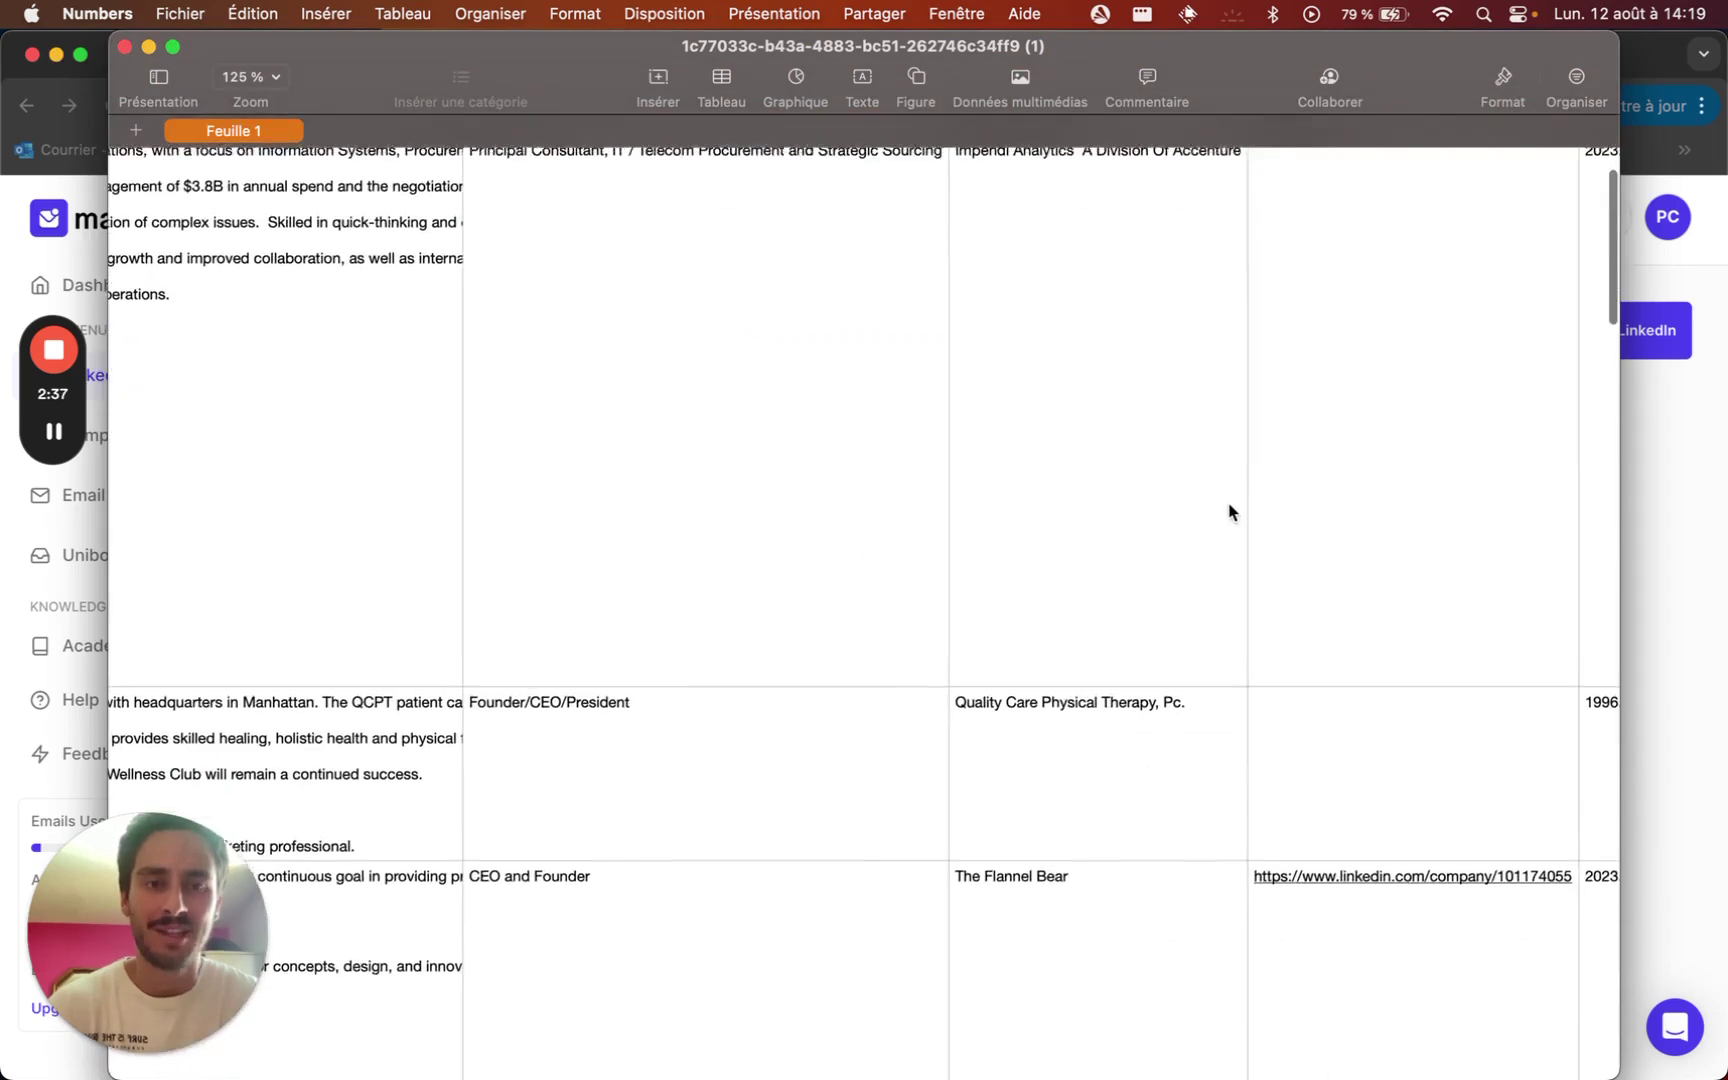
scroll(1230, 512, "down", 20)
scroll(1230, 512, "right", 2)
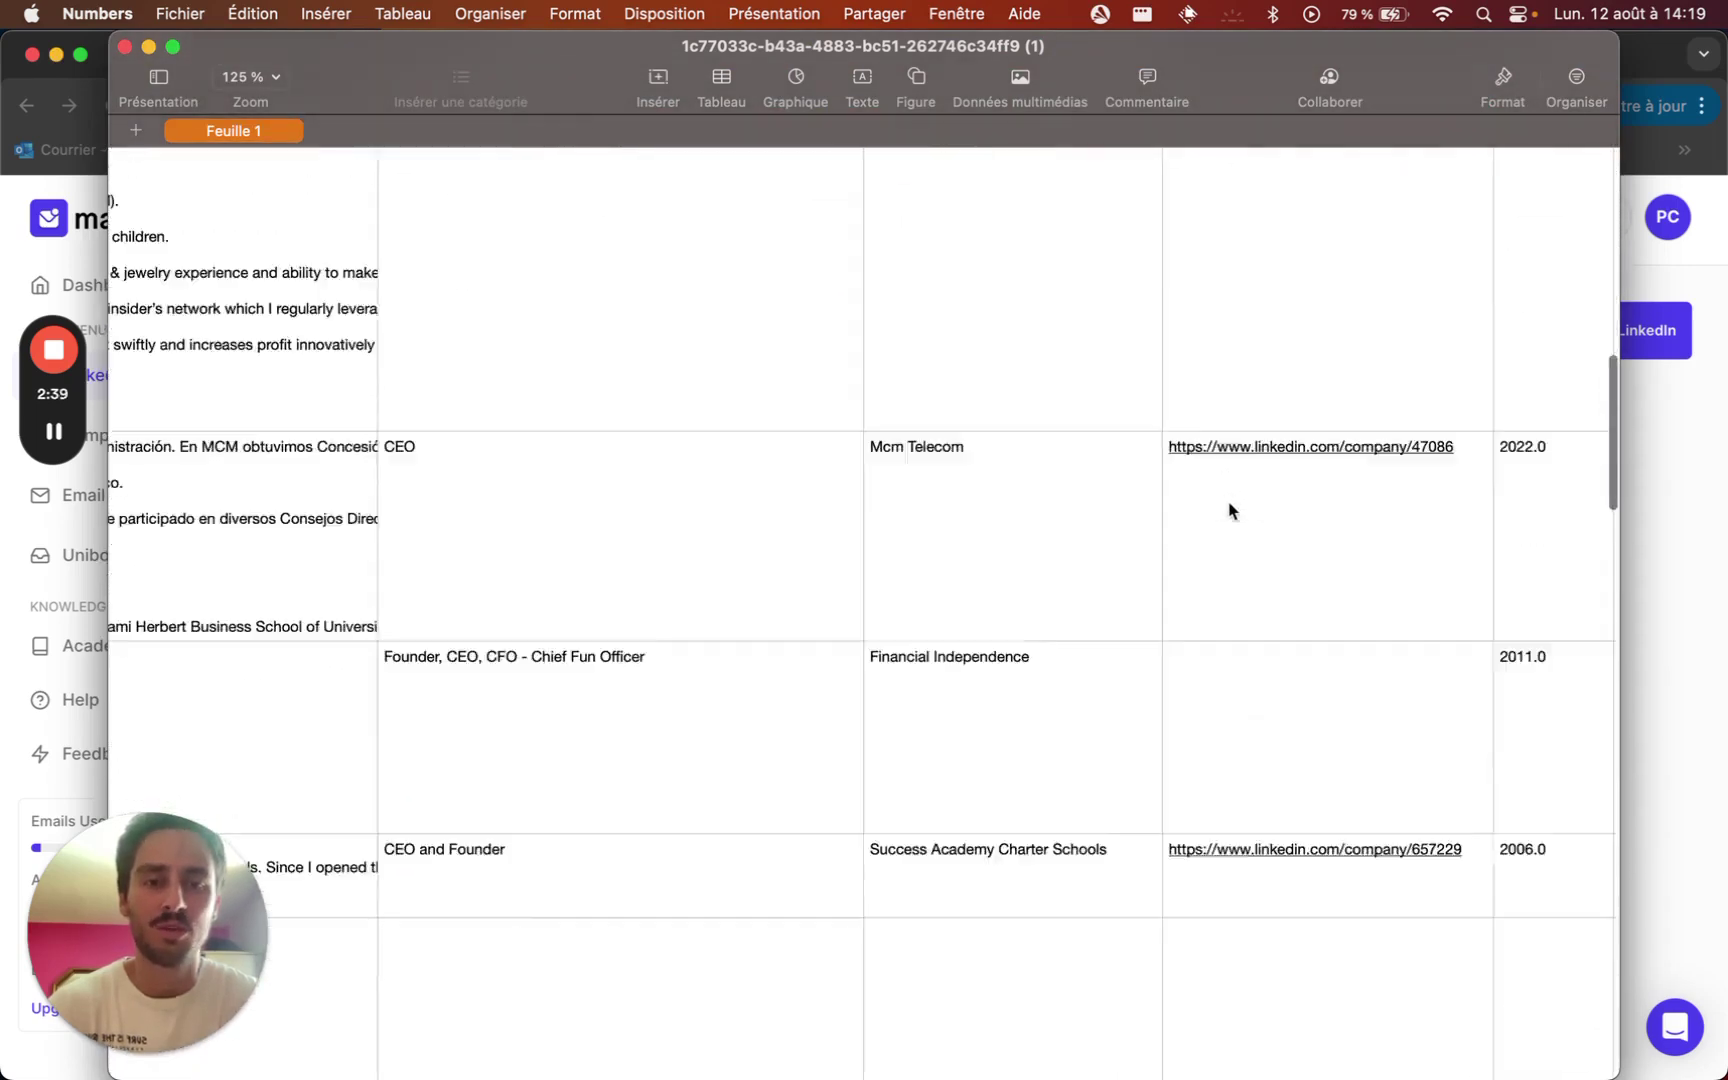
scroll(1230, 512, "down", 8)
scroll(1091, 327, "left", 1)
scroll(1227, 663, "down", 12)
scroll(1227, 663, "left", 1)
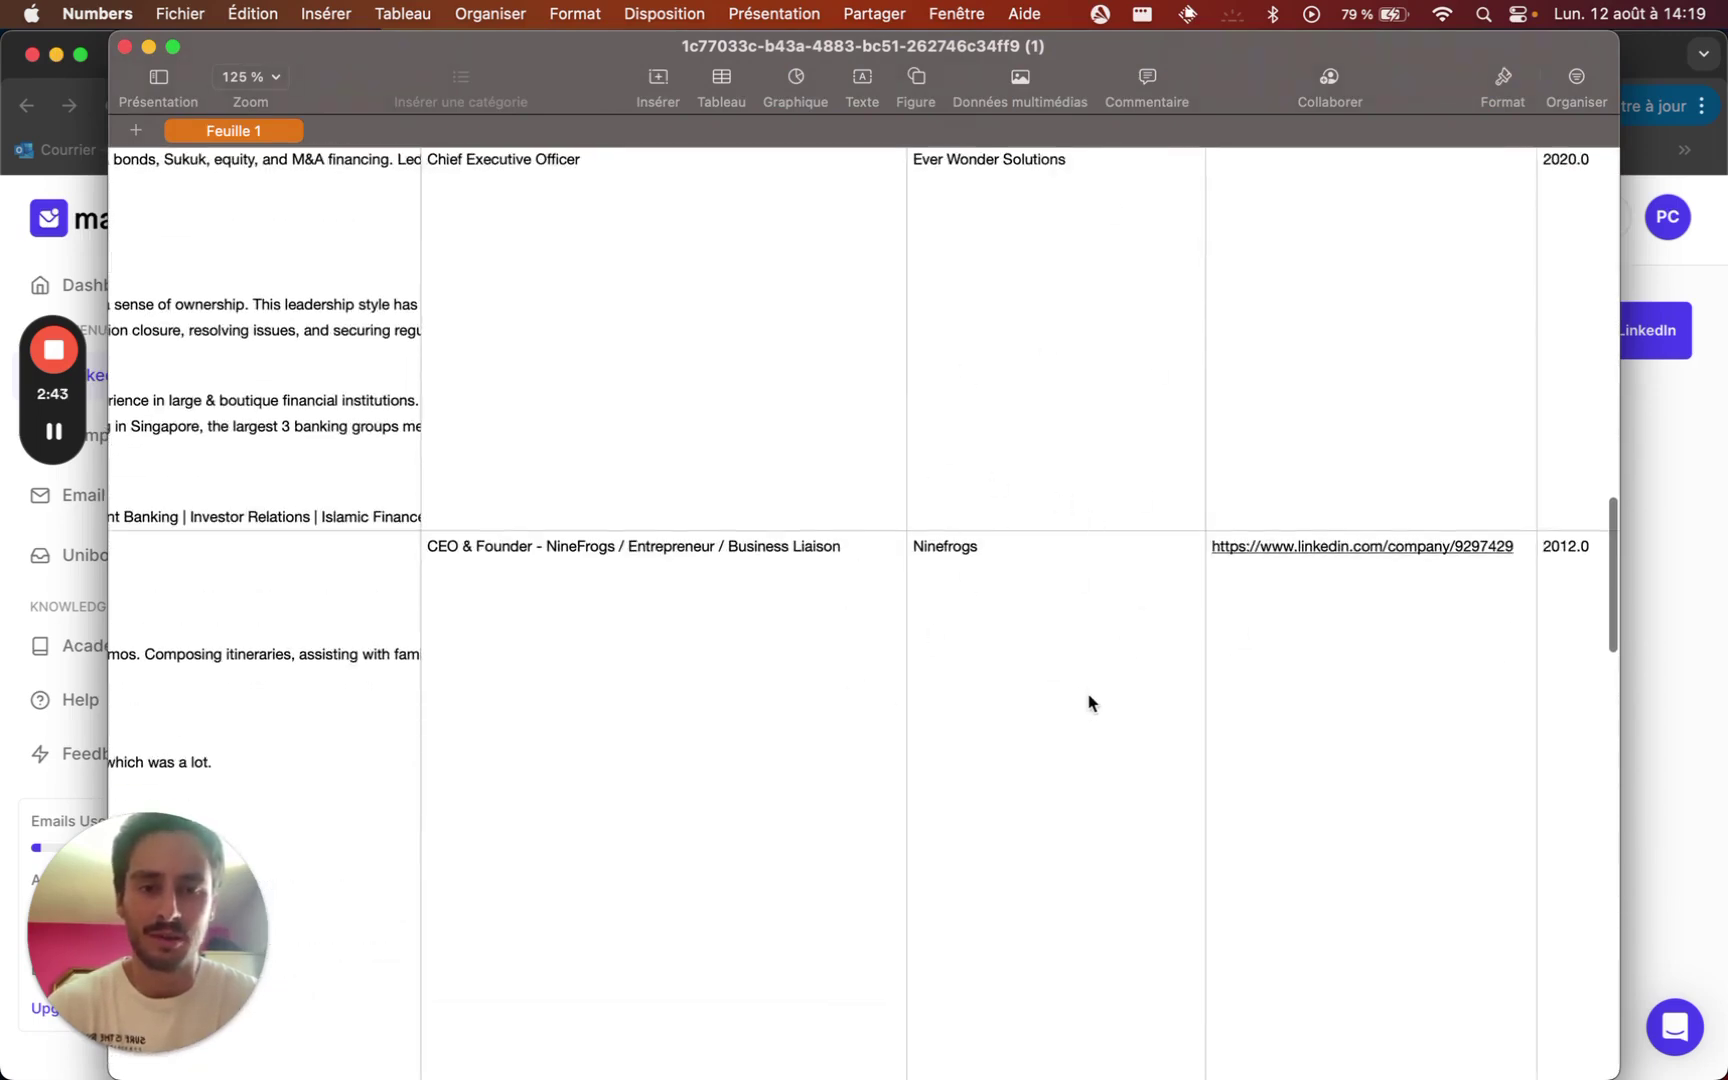
scroll(1087, 690, "down", 20)
scroll(1083, 675, "right", 1)
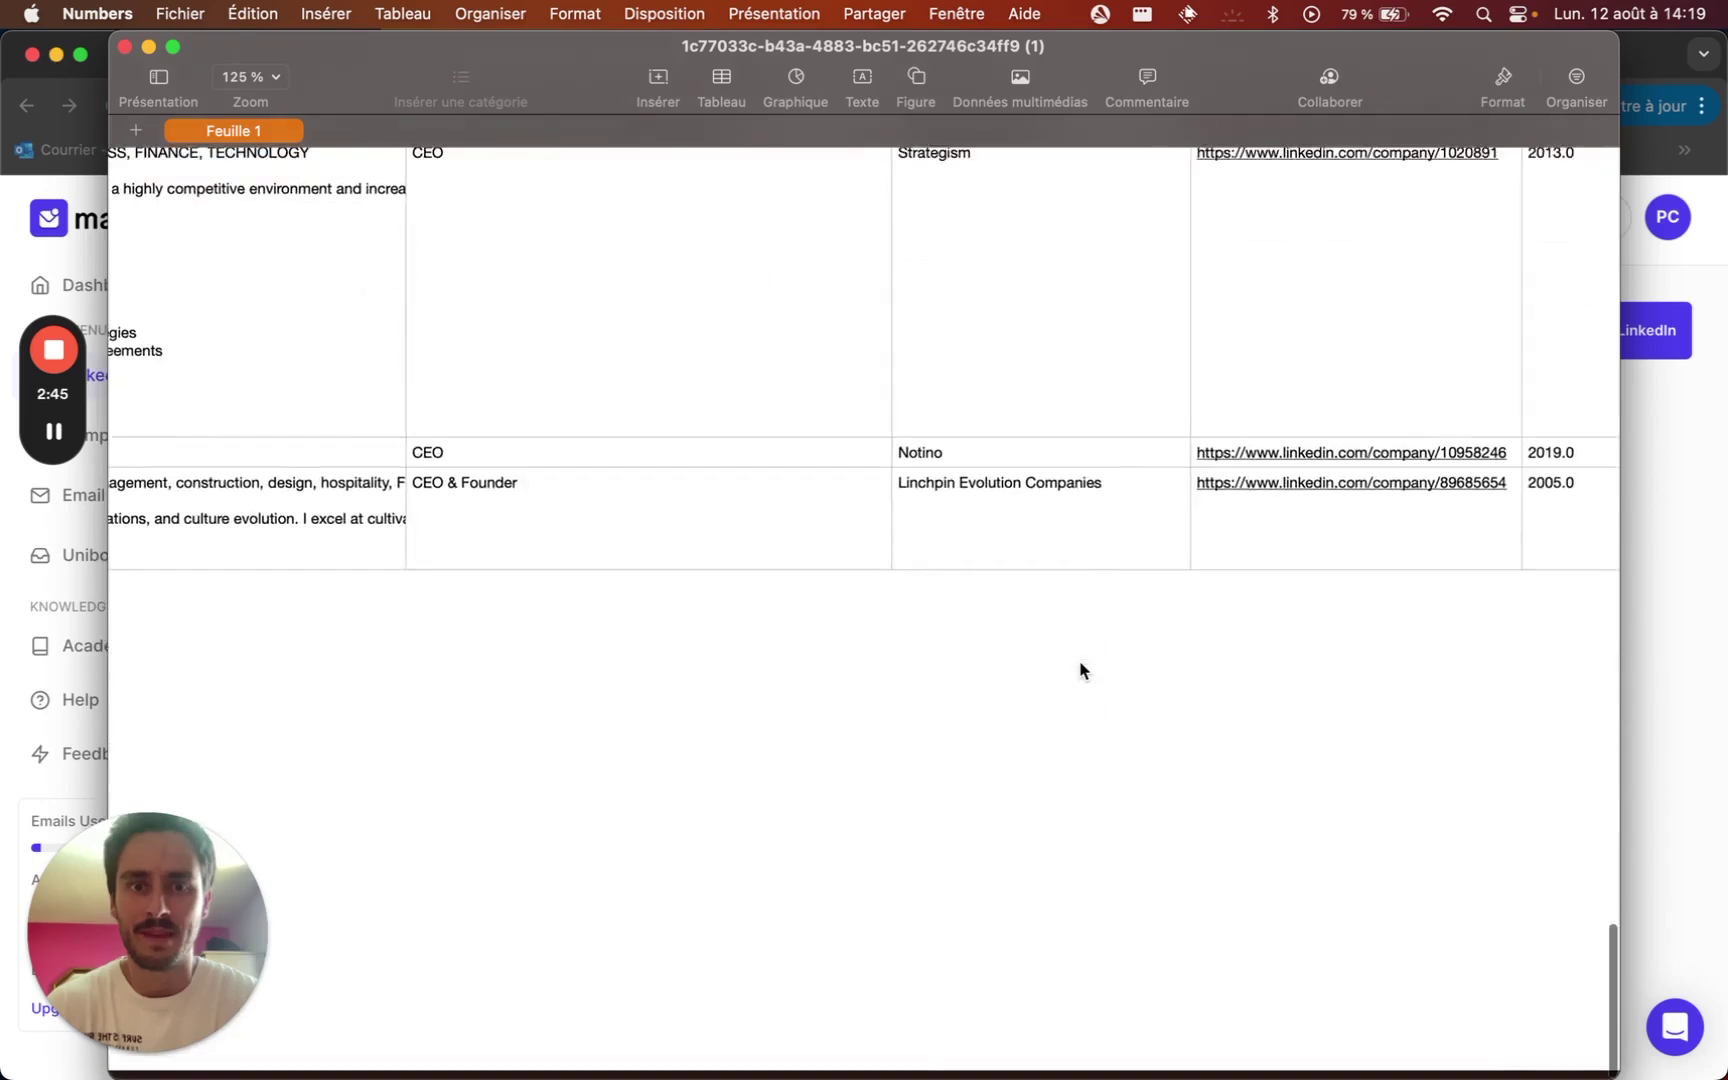
scroll(1080, 670, "up", 6)
scroll(1080, 670, "left", 1)
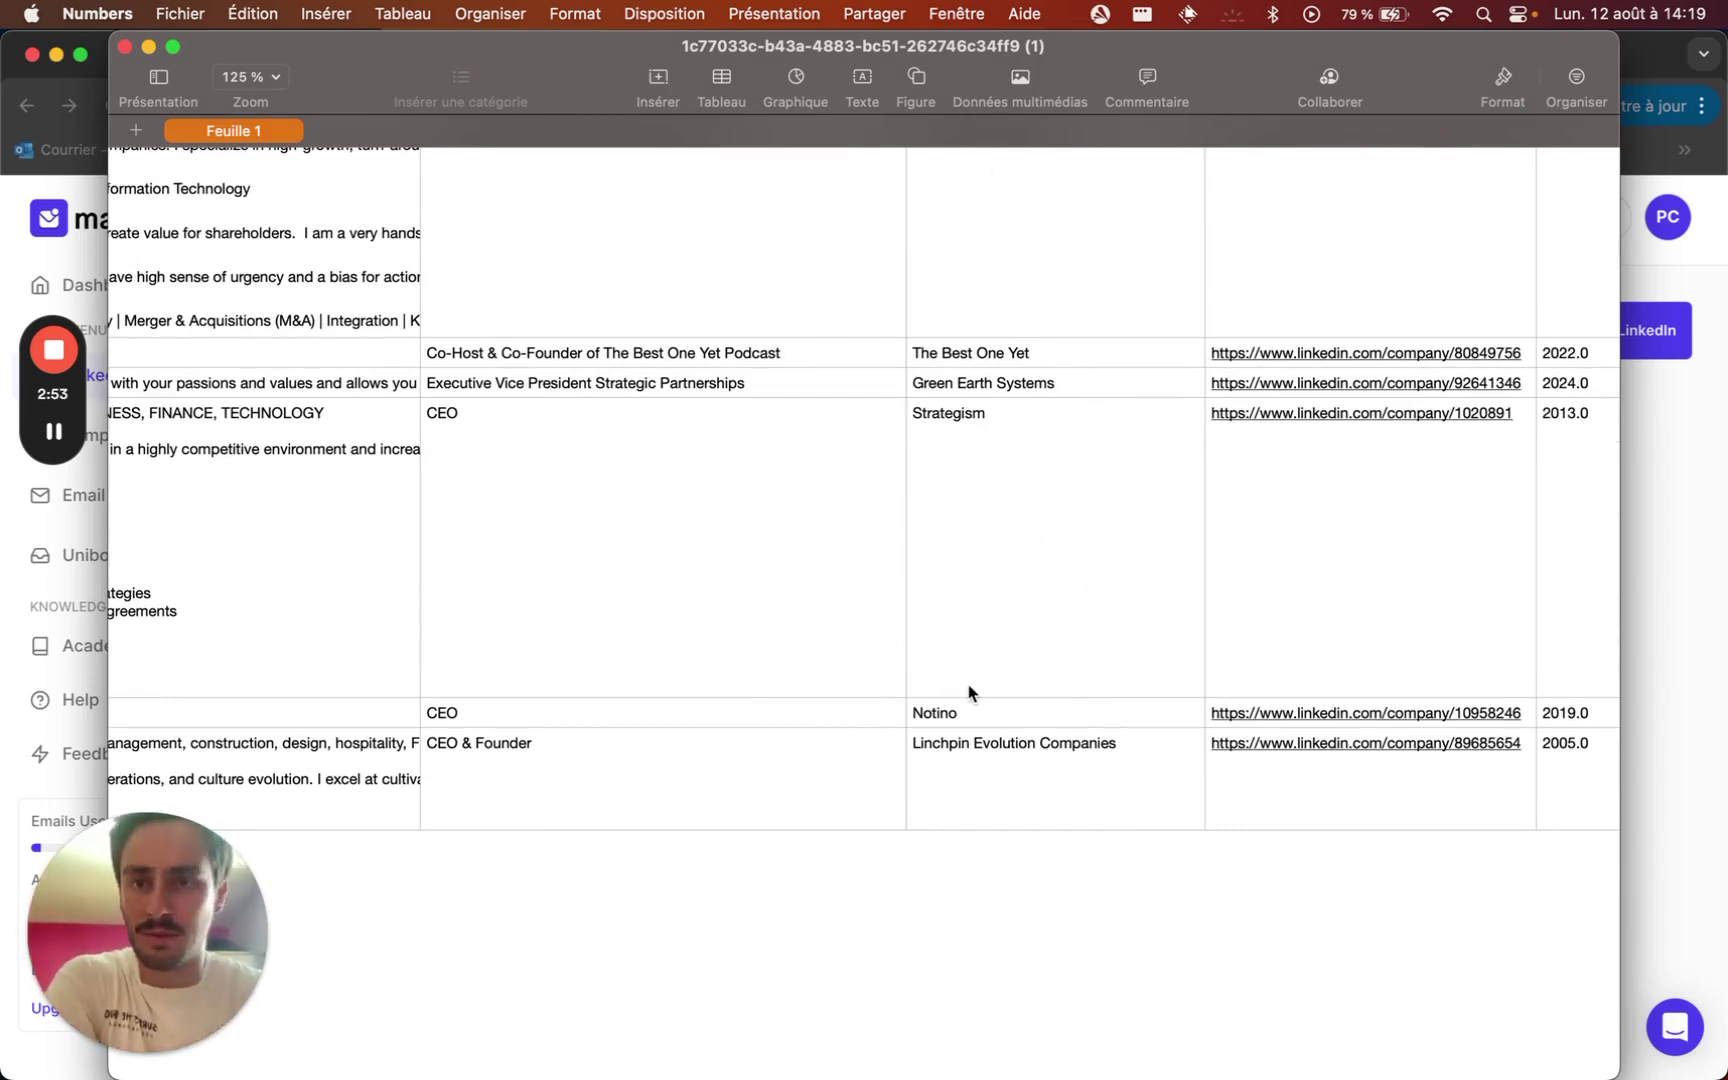
scroll(968, 692, "down", 3)
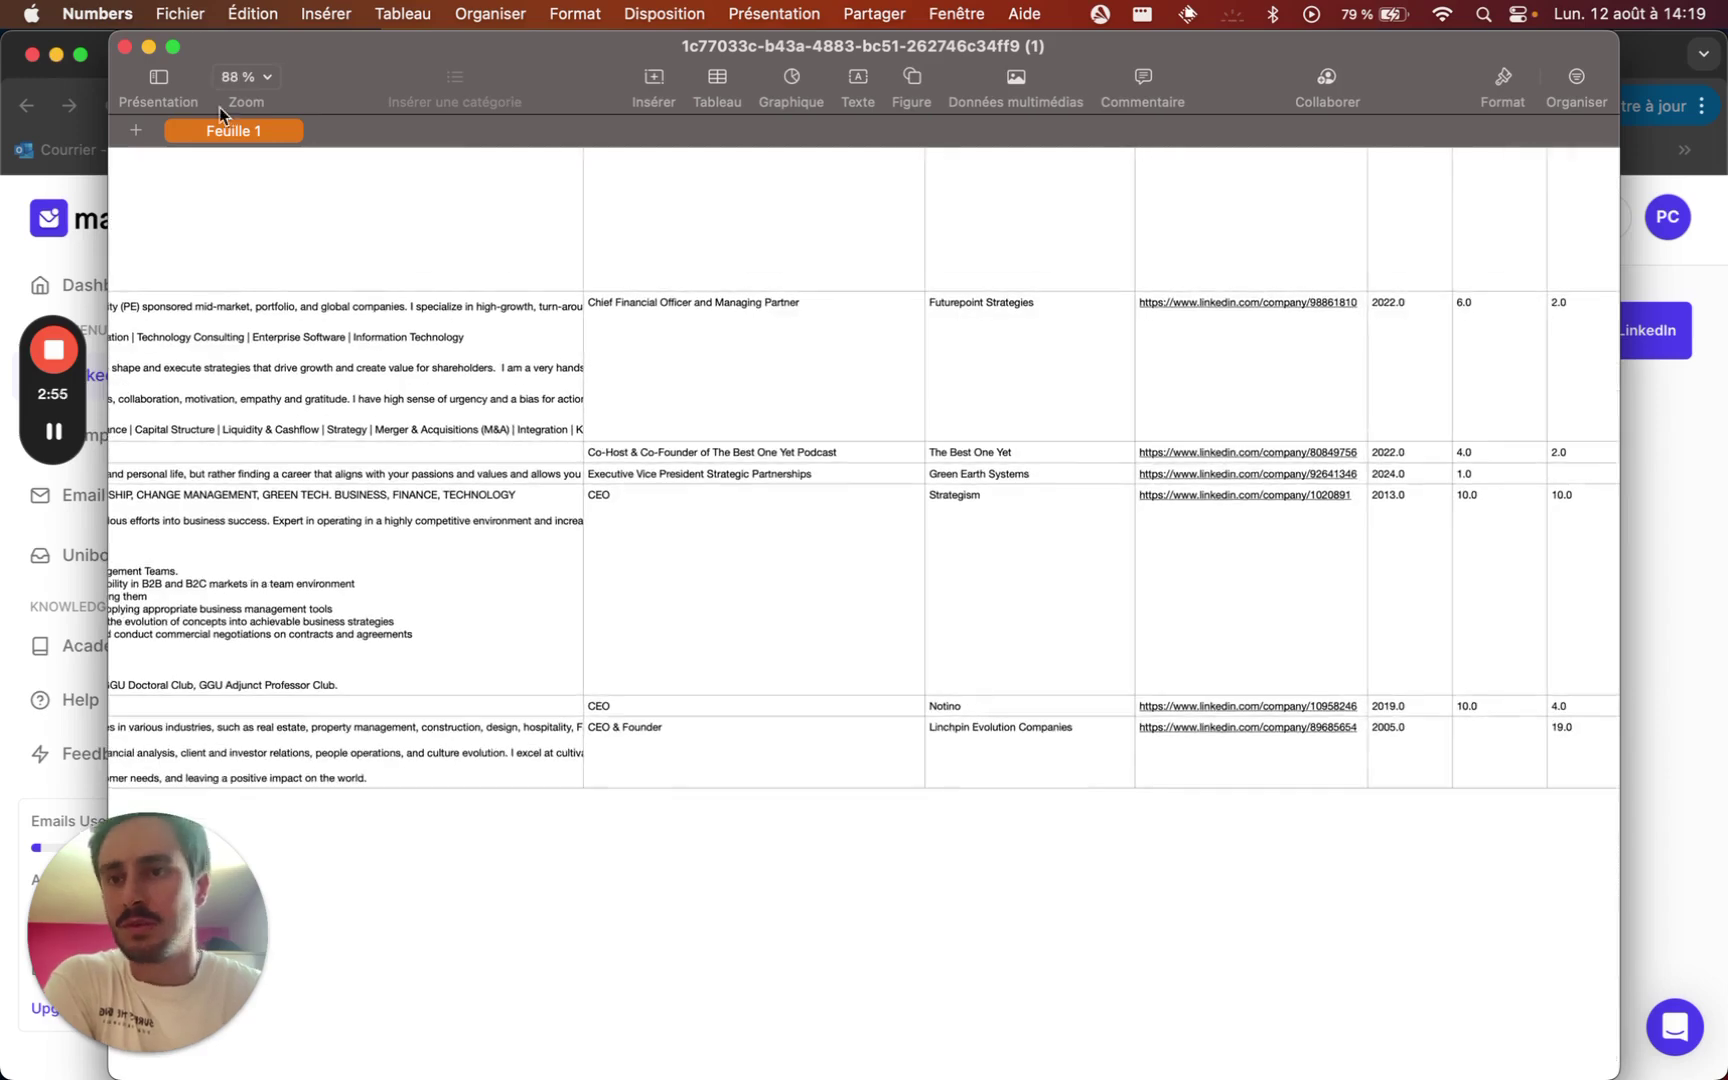
left_click(79, 193)
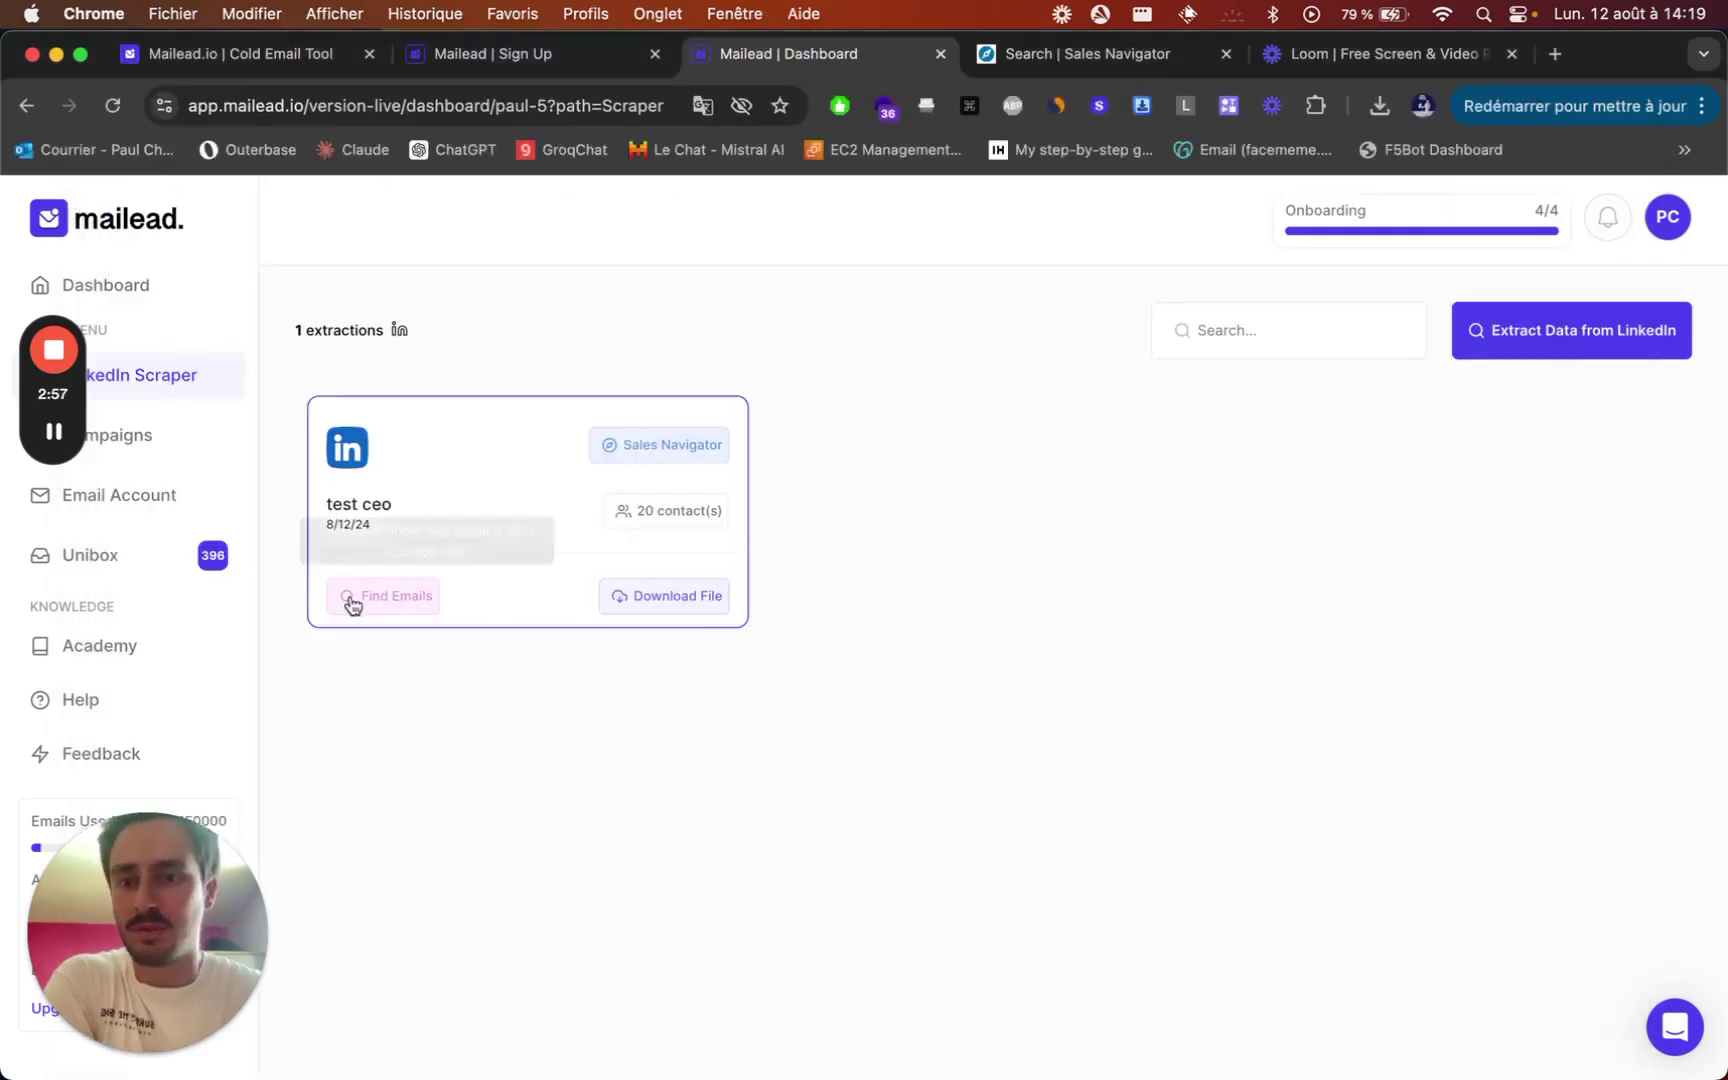